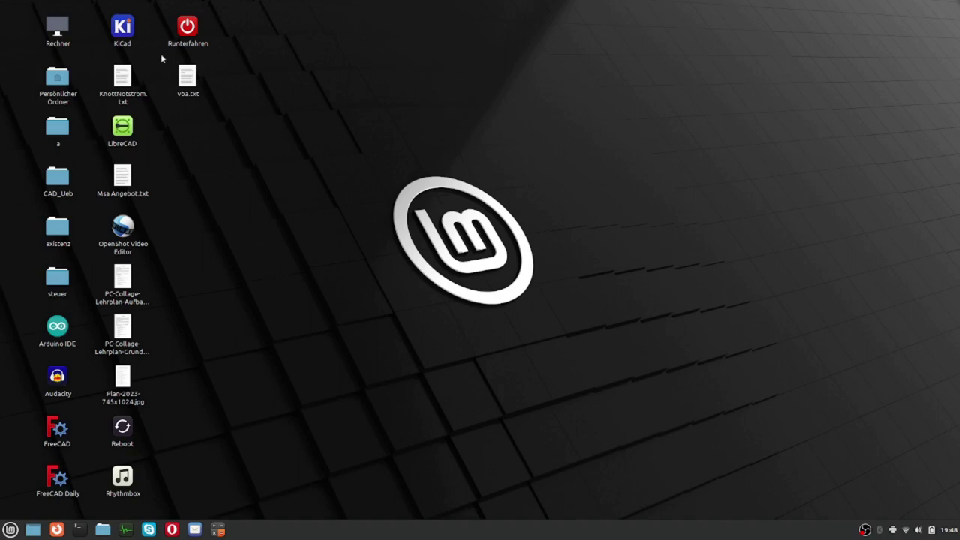
Launch KiCad from the desktop to open its project manager
double_click(120, 32)
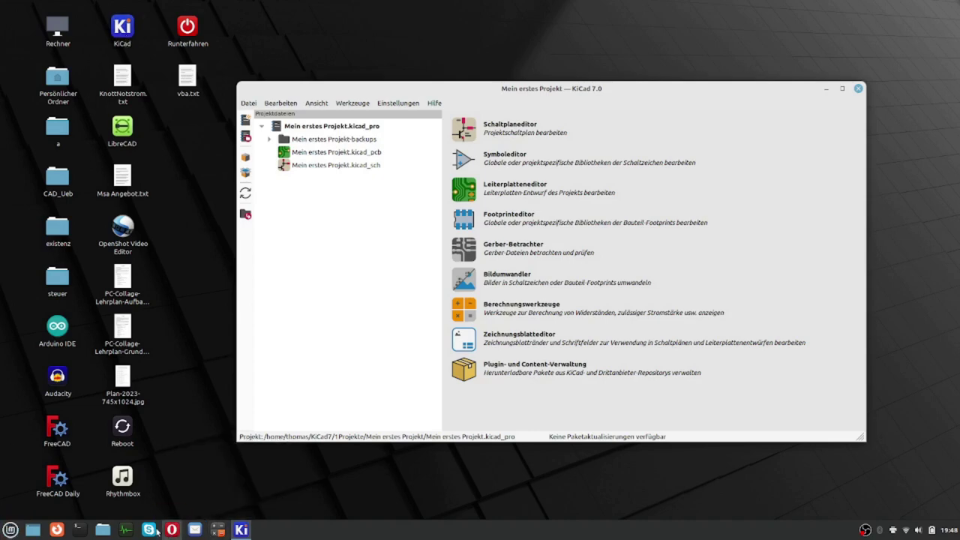
left_click(10, 529)
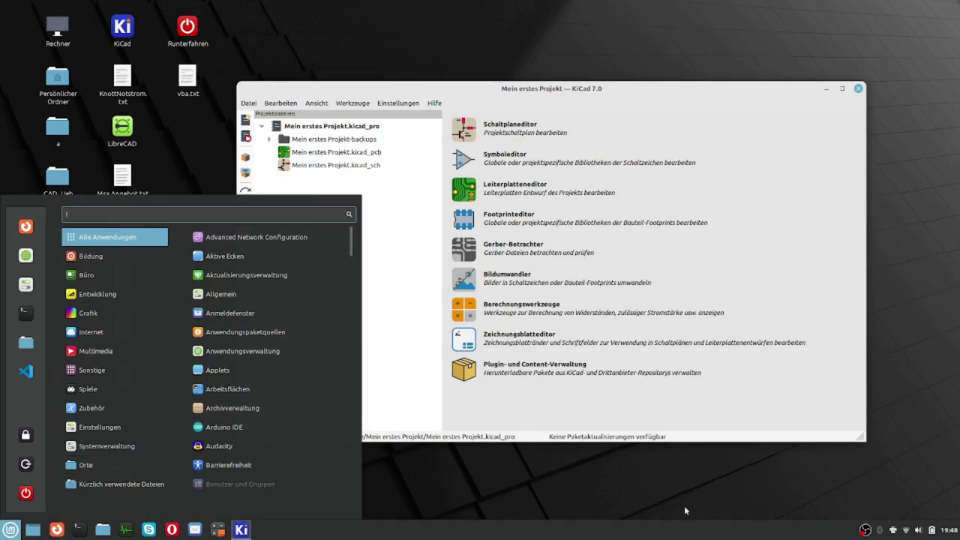
left_click(665, 498)
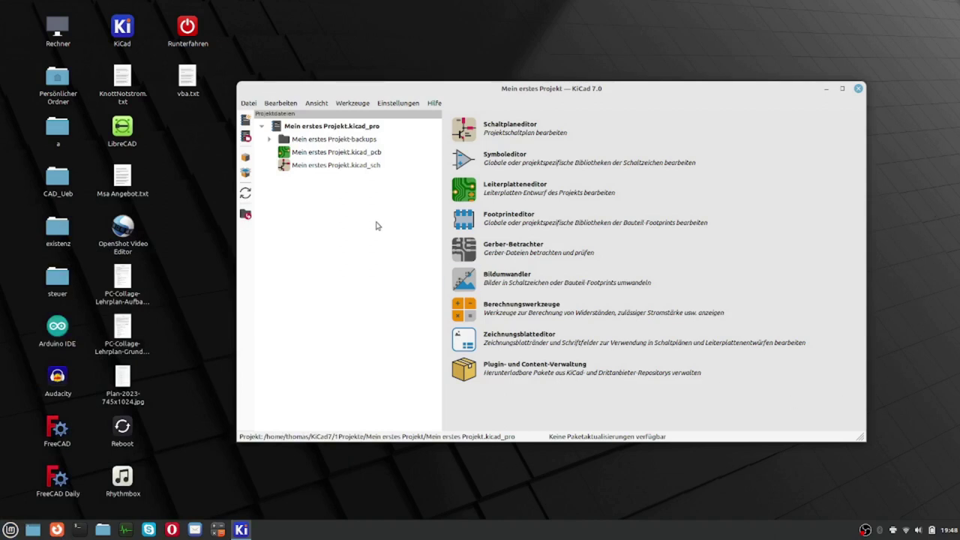
Close the currently loaded project "Mein erstes Projekt" in the project manager
left_click(250, 103)
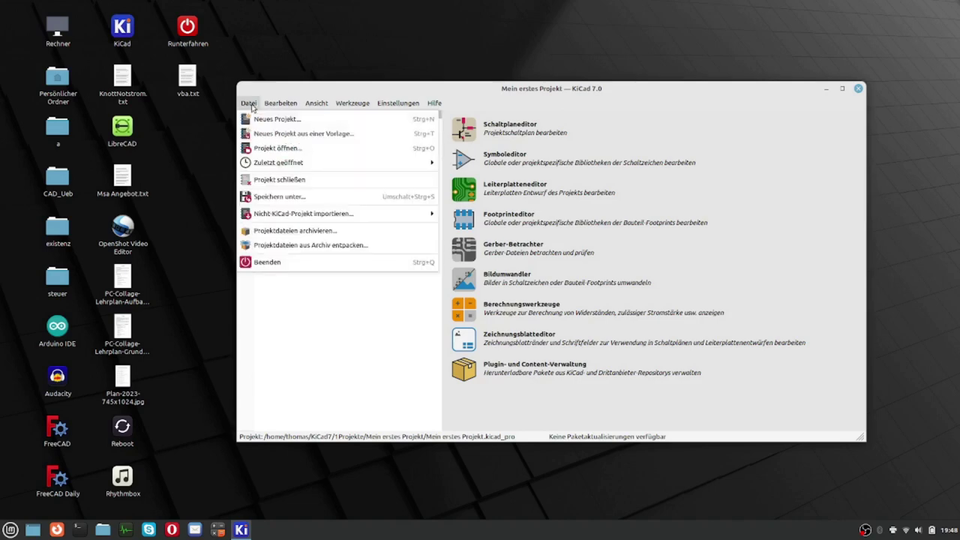
left_click(272, 180)
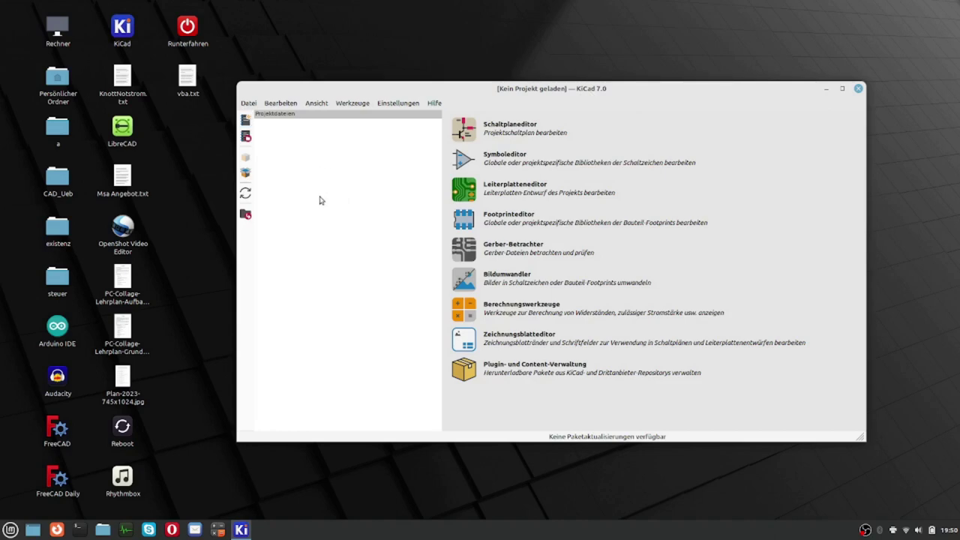
left_click(249, 105)
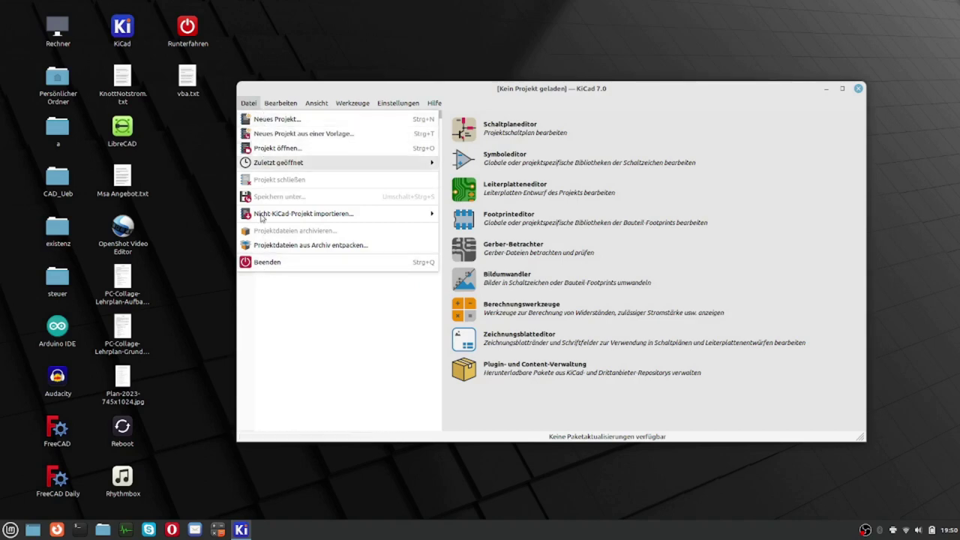
left_click(272, 331)
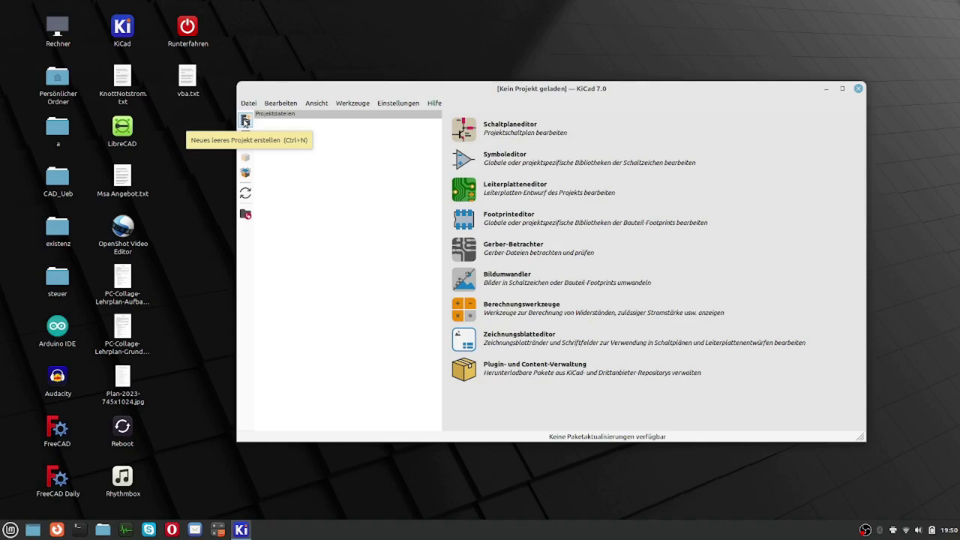
Create a new project named "Mein zweites Projekt" in the 1Projekte folder, with its own new directory
left_click(245, 121)
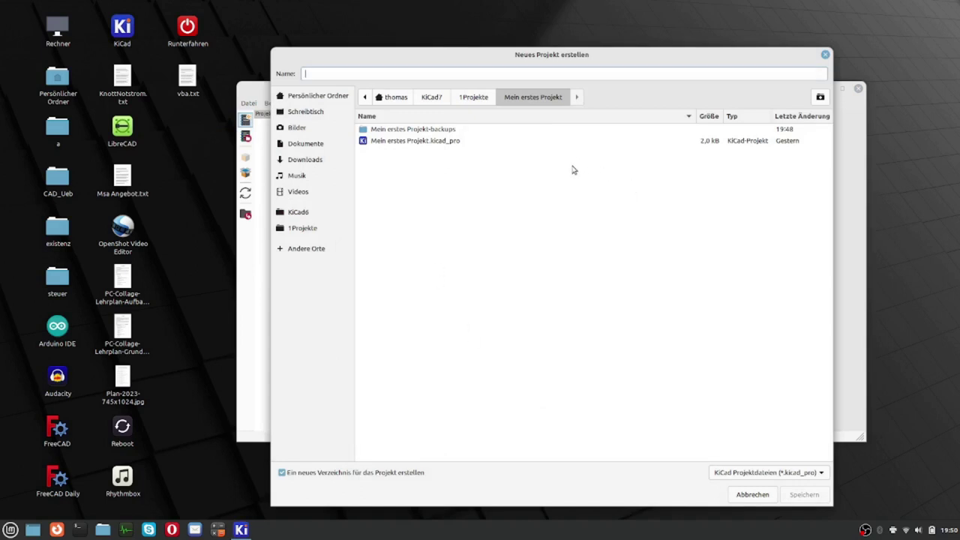
left_click(463, 98)
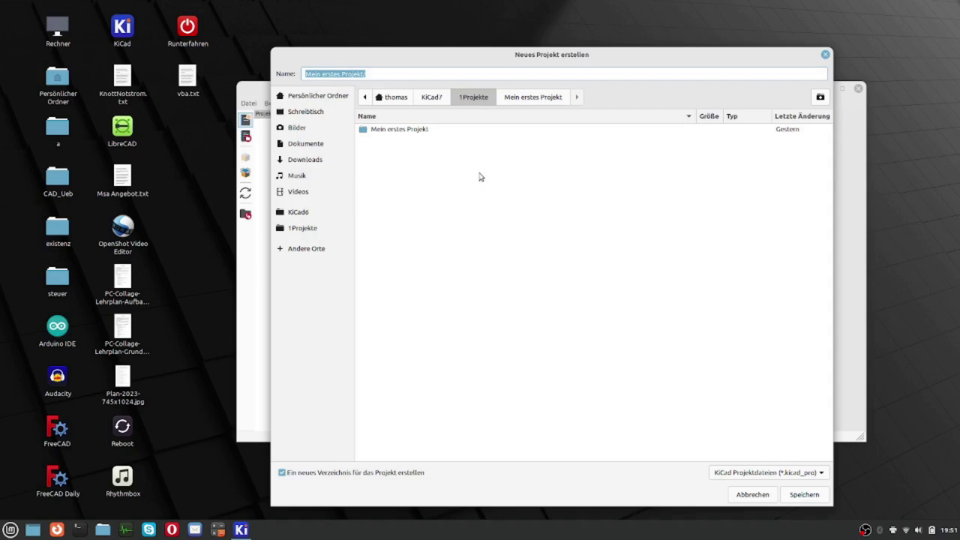
left_click(404, 72)
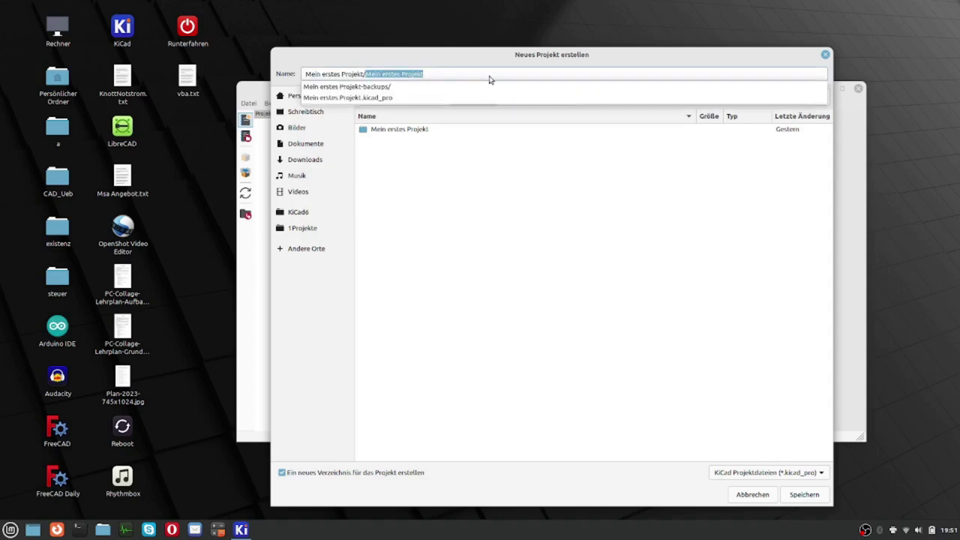
key("BackSpace")
key("BackSpace")
key("BackSpace")
key("BackSpace")
key("BackSpace")
key("BackSpace")
key("BackSpace")
key("BackSpace")
key("BackSpace")
key("BackSpace")
key("BackSpace")
key("BackSpace")
key("BackSpace")
key("BackSpace")
key("BackSpace")
key("BackSpace")
key("BackSpace")
key("BackSpace")
key("BackSpace")
key("BackSpace")
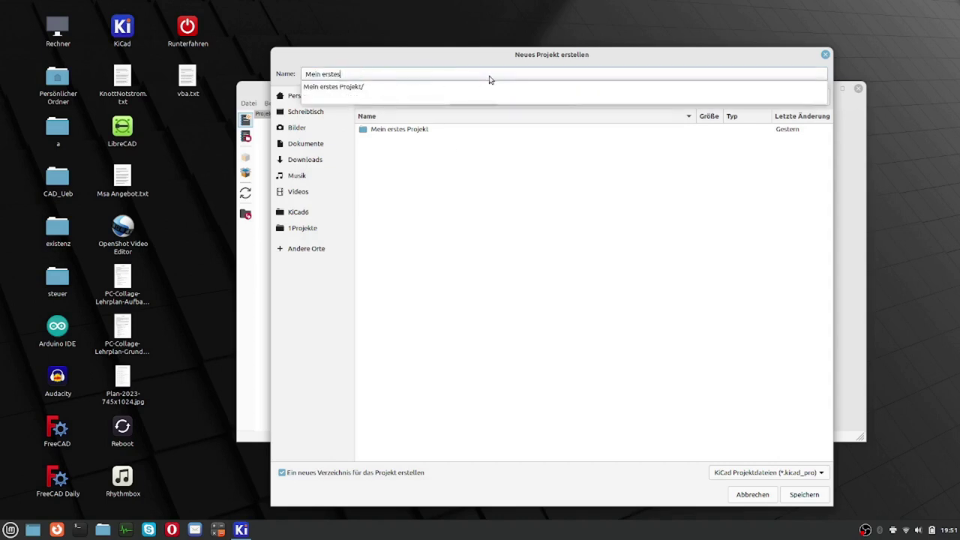
type("Mein zwei")
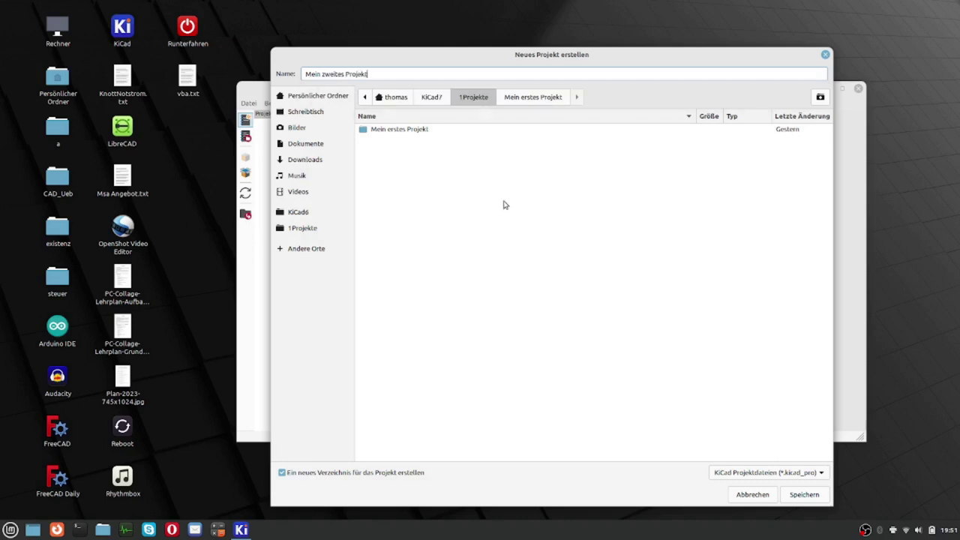
left_click(815, 499)
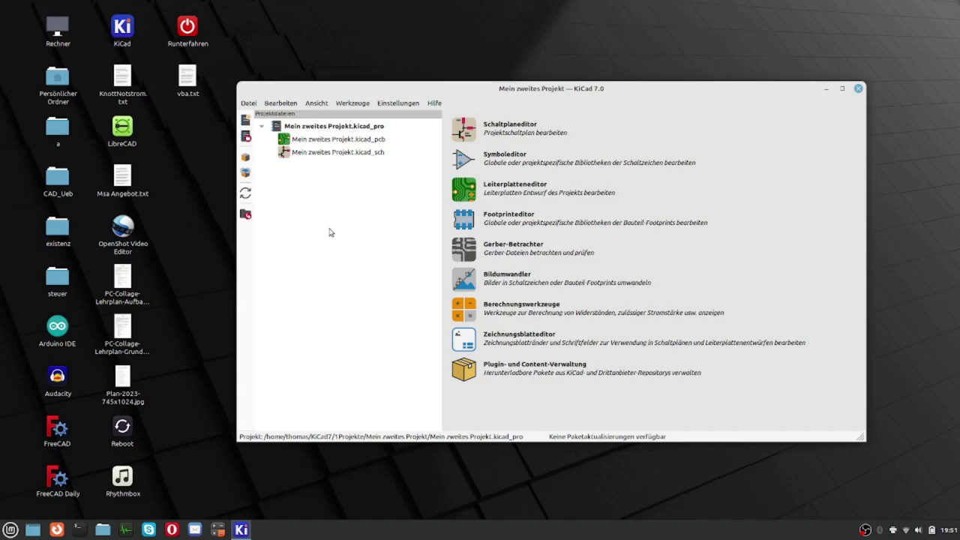
Open the existing project file "Mein erstes Projekt.kicad_pro" from its folder inside 1Projekte
left_click(247, 139)
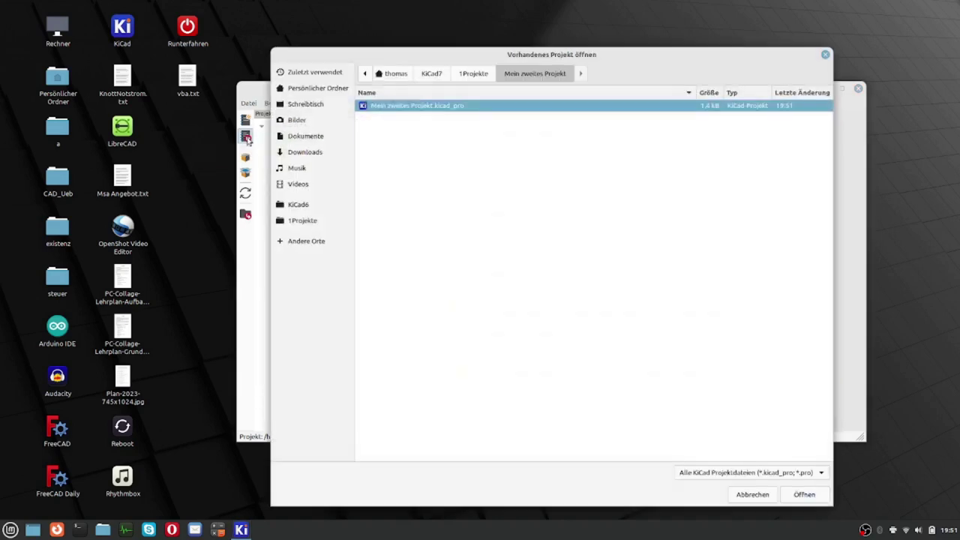
left_click(472, 75)
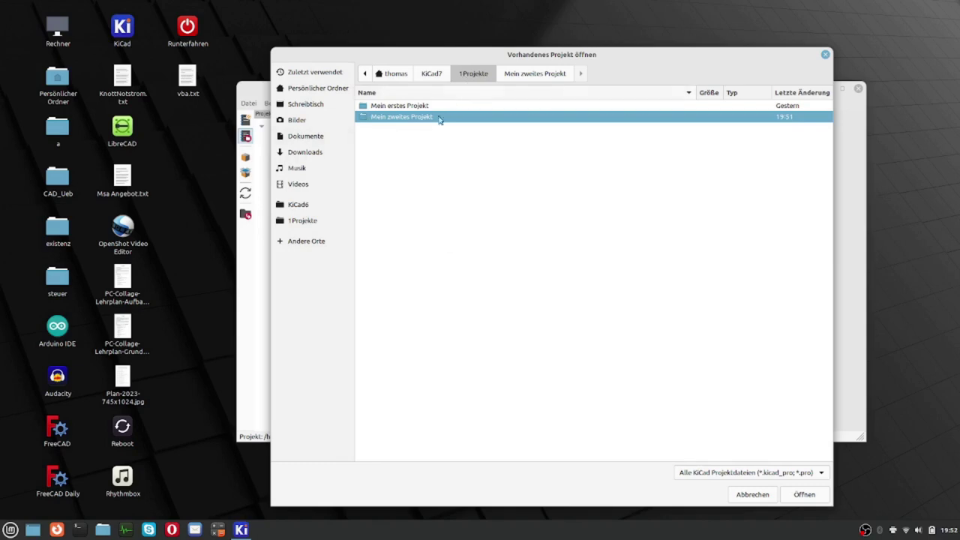
left_click(405, 107)
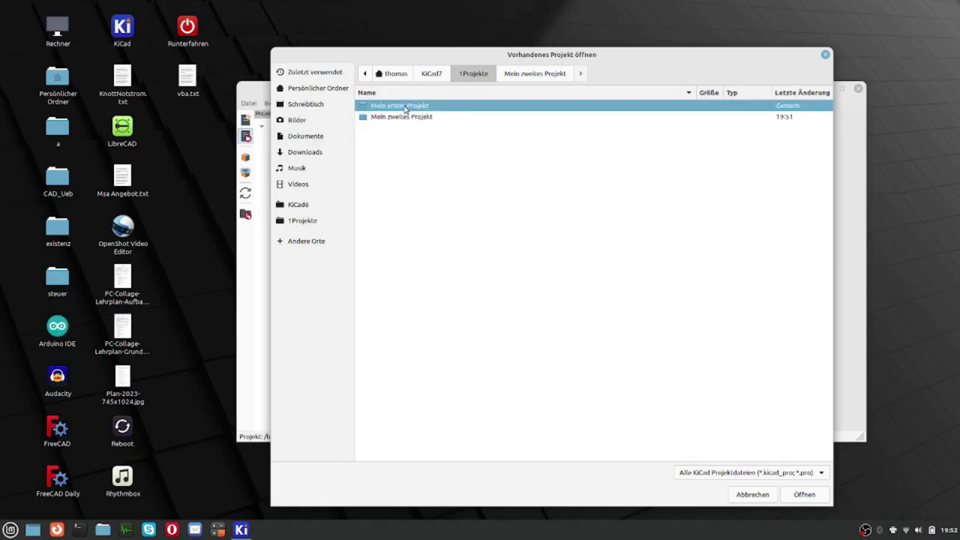
double_click(405, 107)
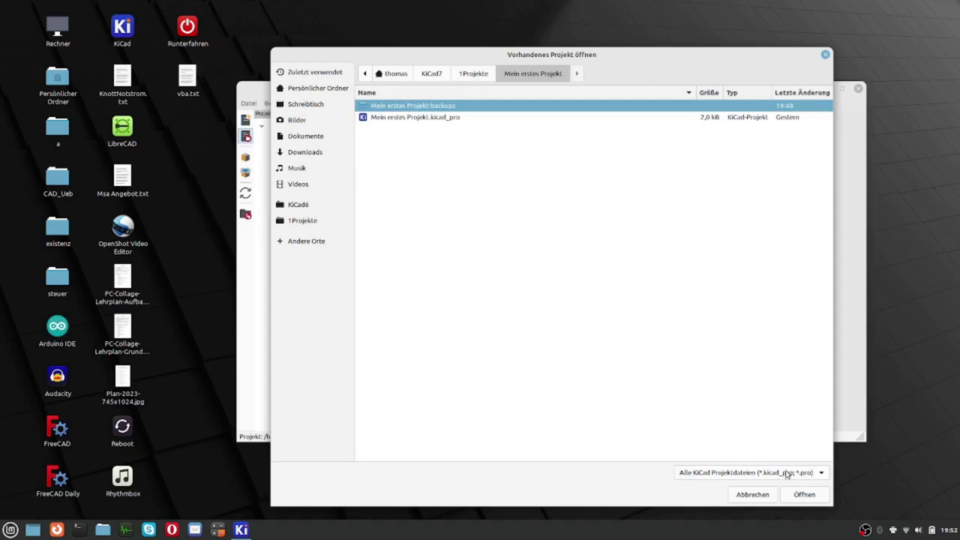
left_click(457, 119)
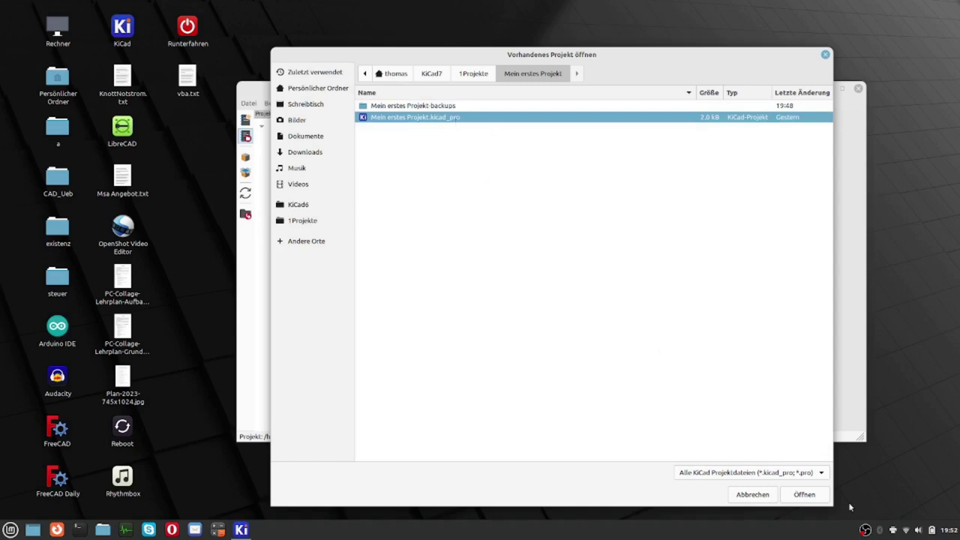
left_click(803, 498)
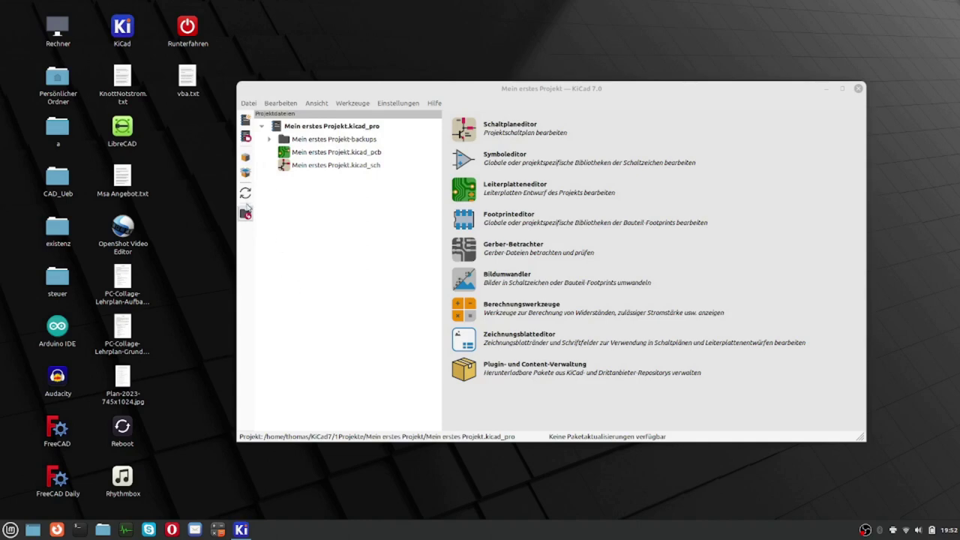
Begin archiving the project files and create a destination folder named "Archiv" inside the KiCad7 folder
left_click(245, 158)
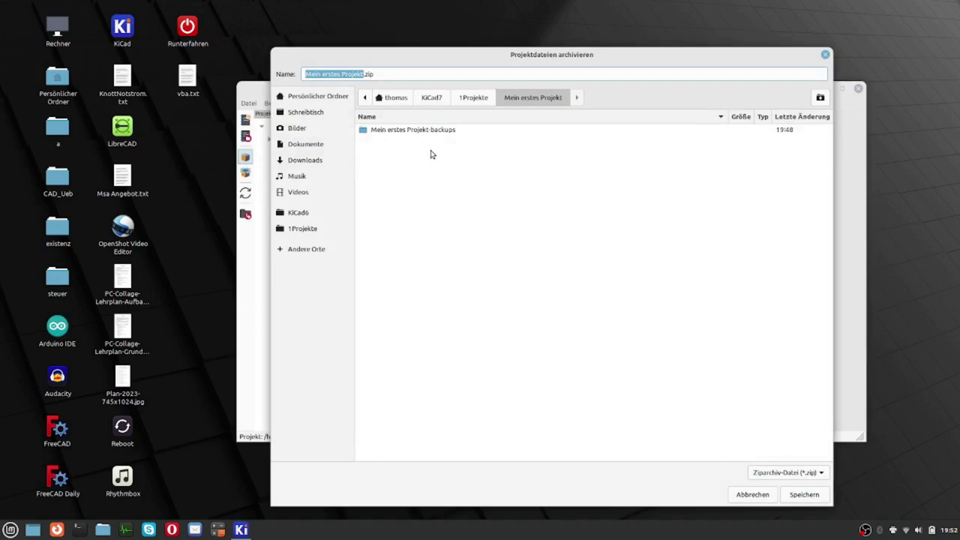
left_click(475, 99)
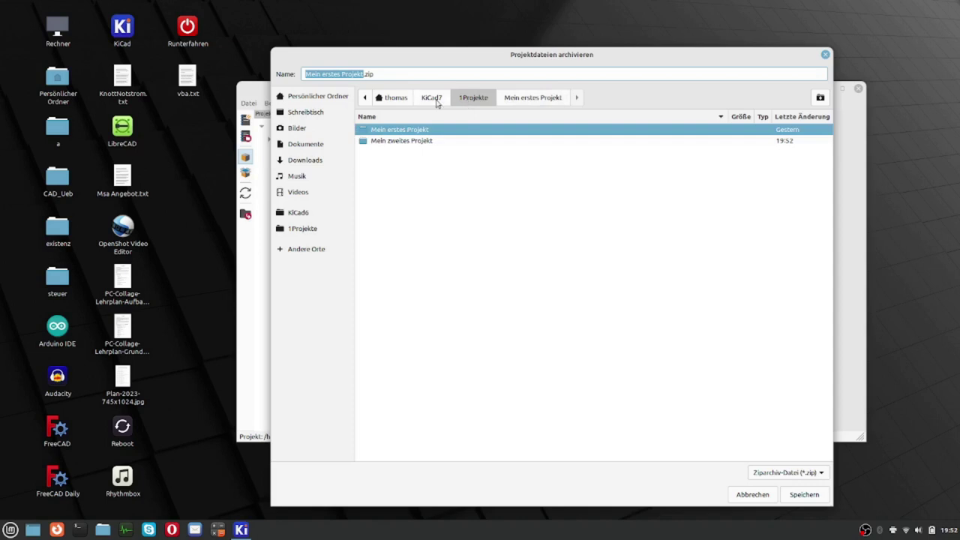
left_click(435, 98)
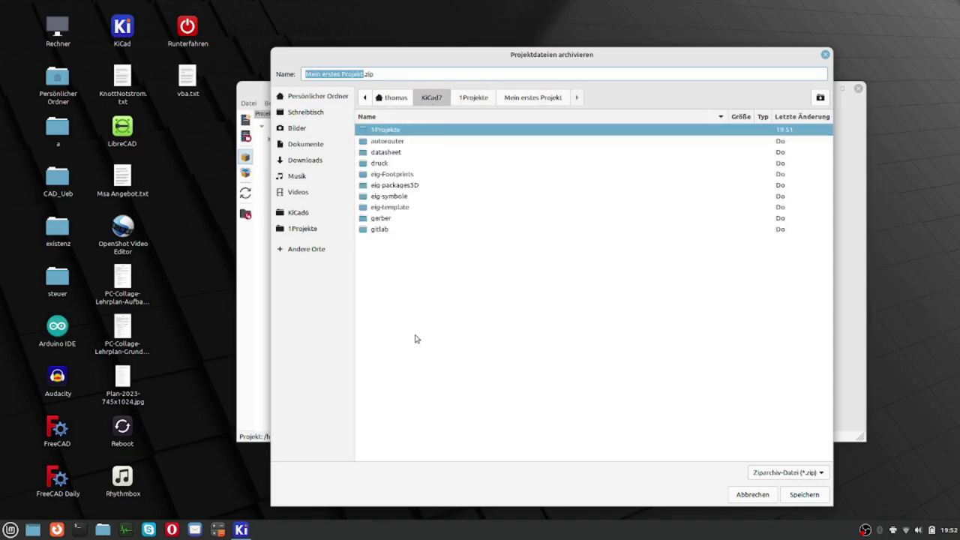
left_click(820, 98)
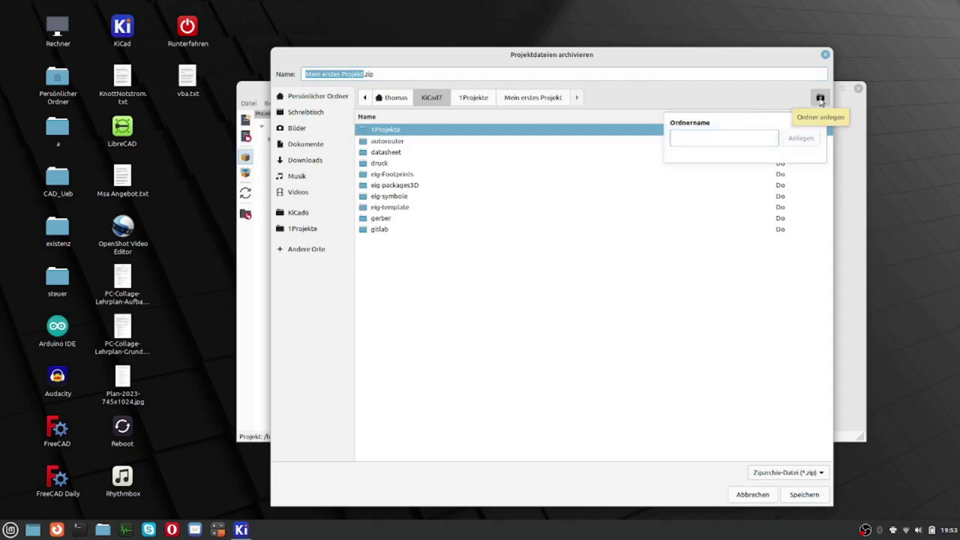
type("Ar")
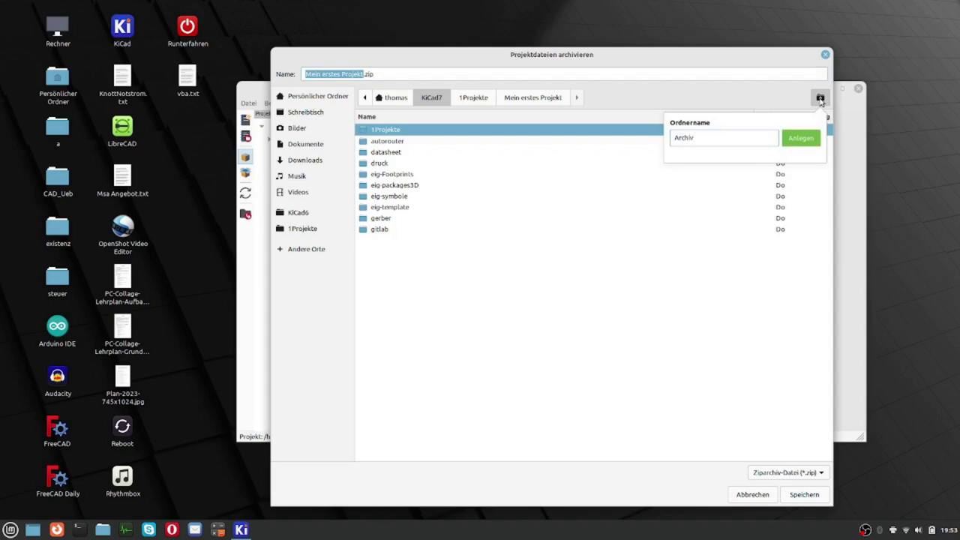
type("chiv")
left_click(799, 143)
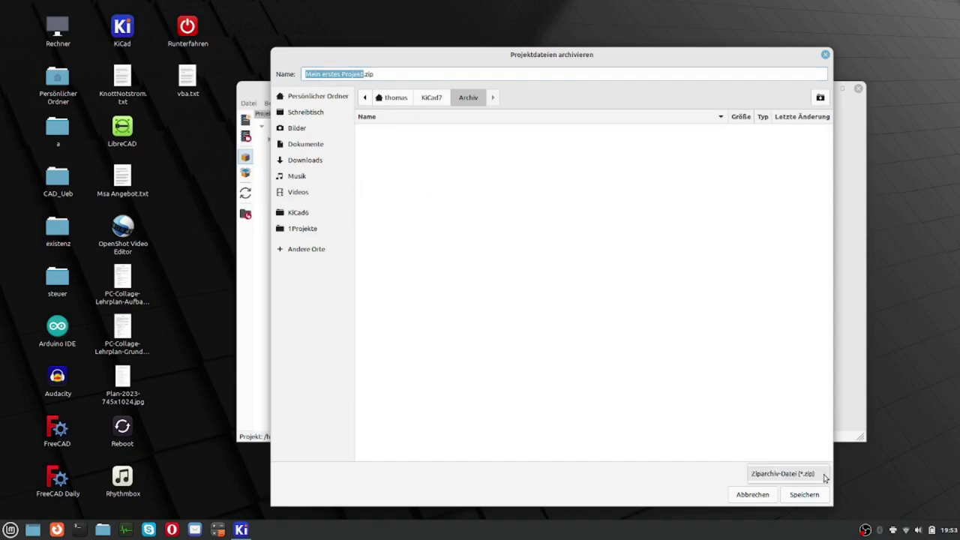
Save the project archive as the zip file "Mein erstes Projekt.zip" in the Archiv folder
left_click(822, 473)
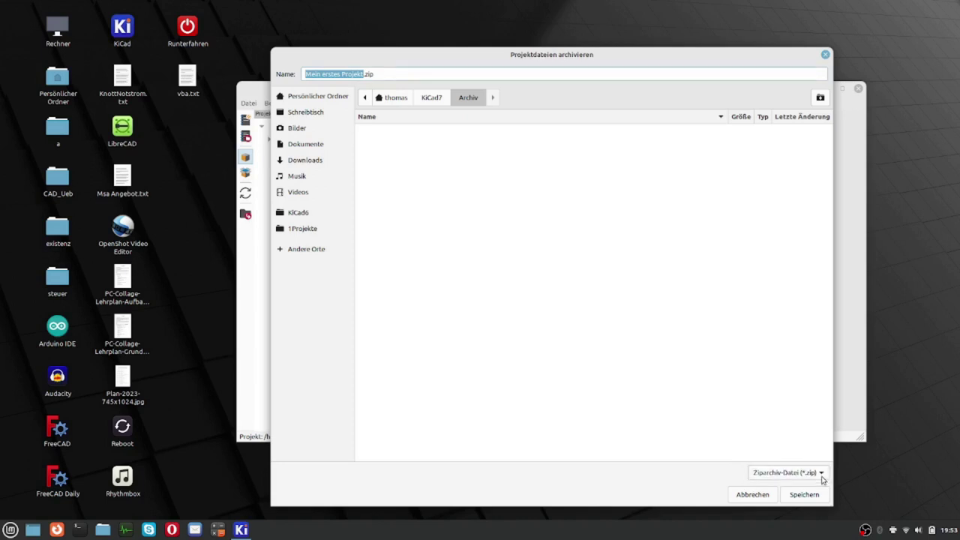
left_click(822, 478)
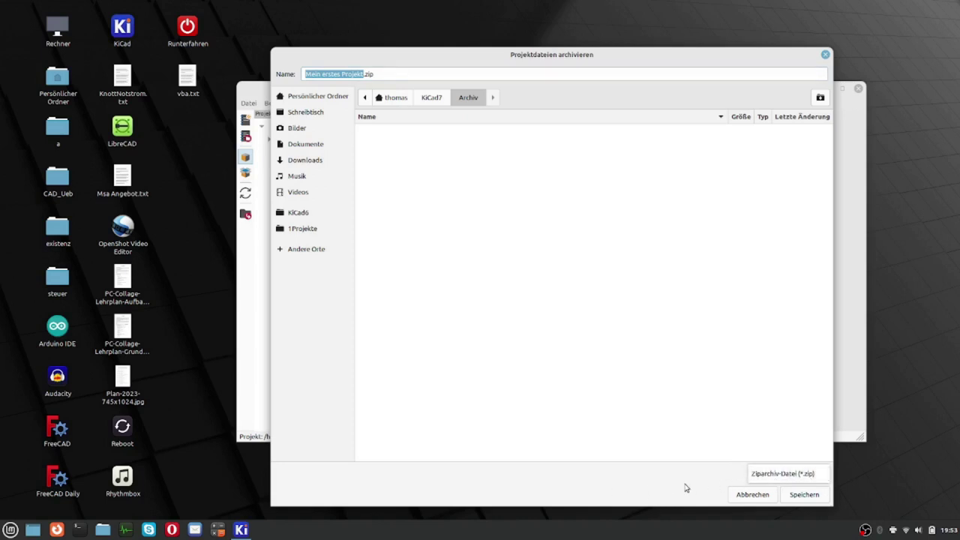
left_click(804, 495)
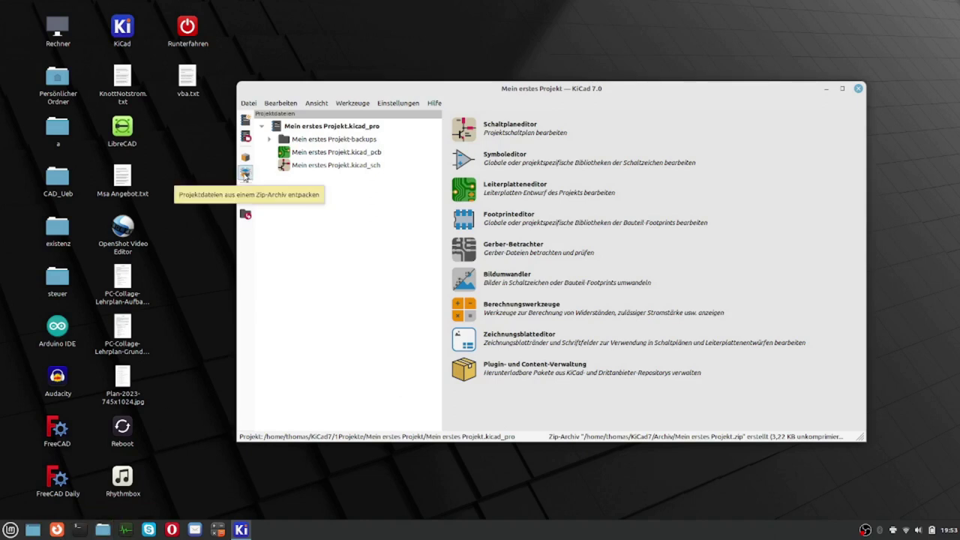
Unpack "Mein erstes Projekt.zip" from the KiCad7 Archiv folder into the "Mein erstes Projekt" folder inside 1Projekte
left_click(244, 174)
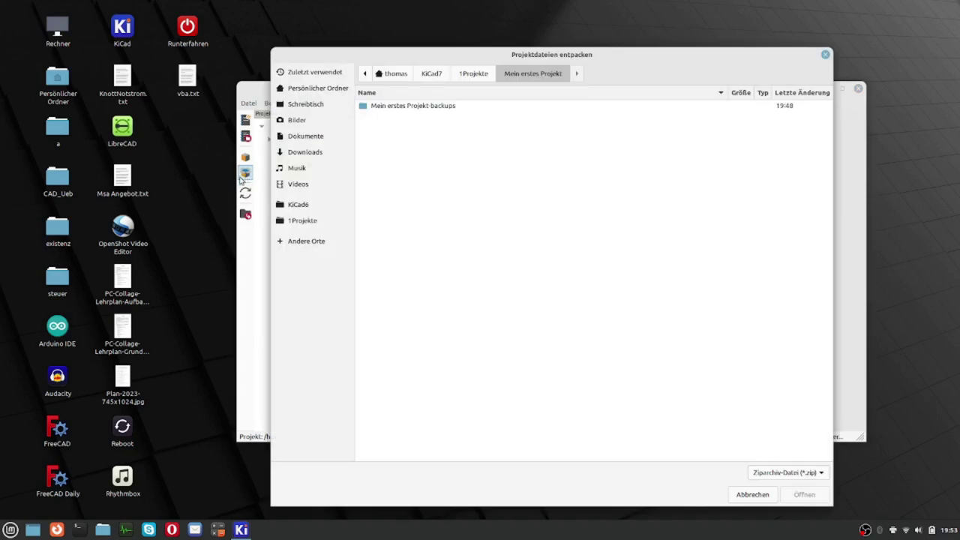
left_click(432, 73)
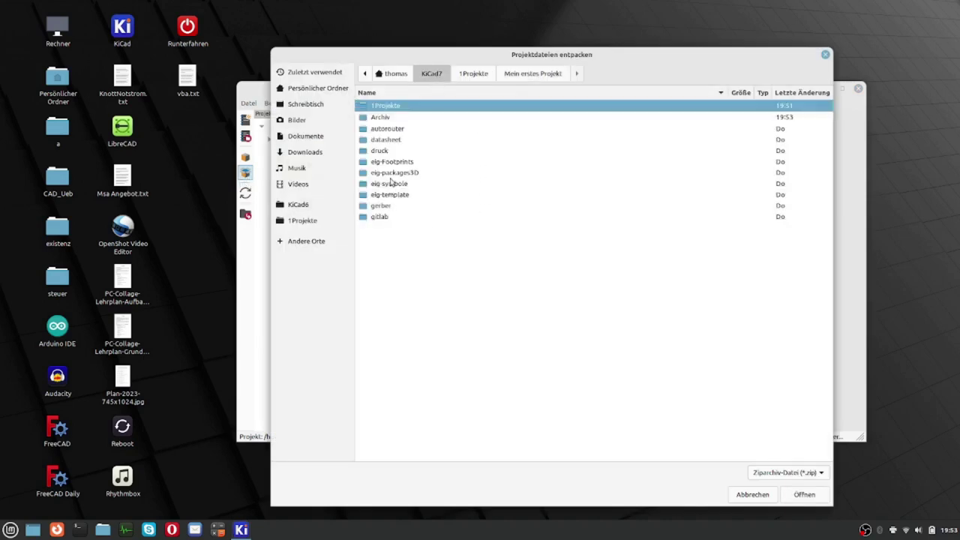
left_click(383, 118)
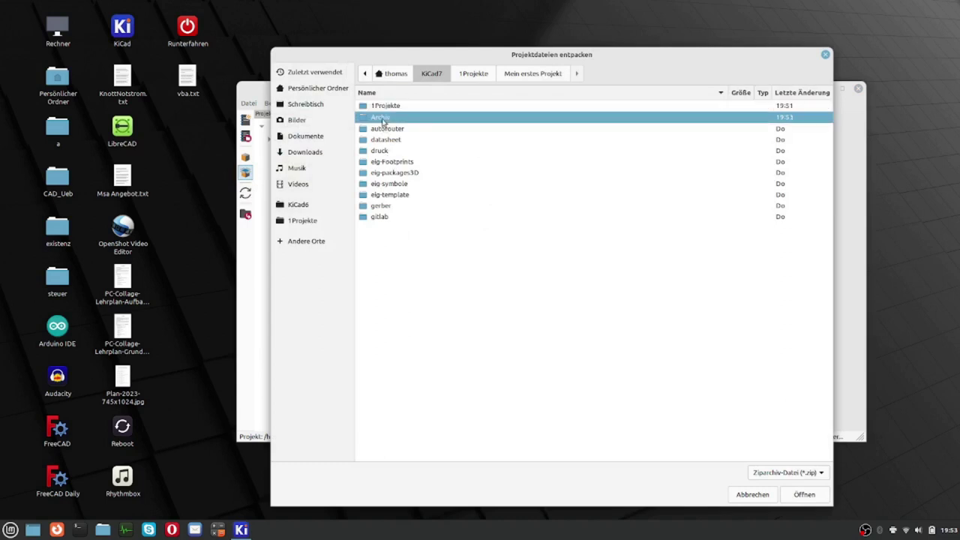
double_click(382, 119)
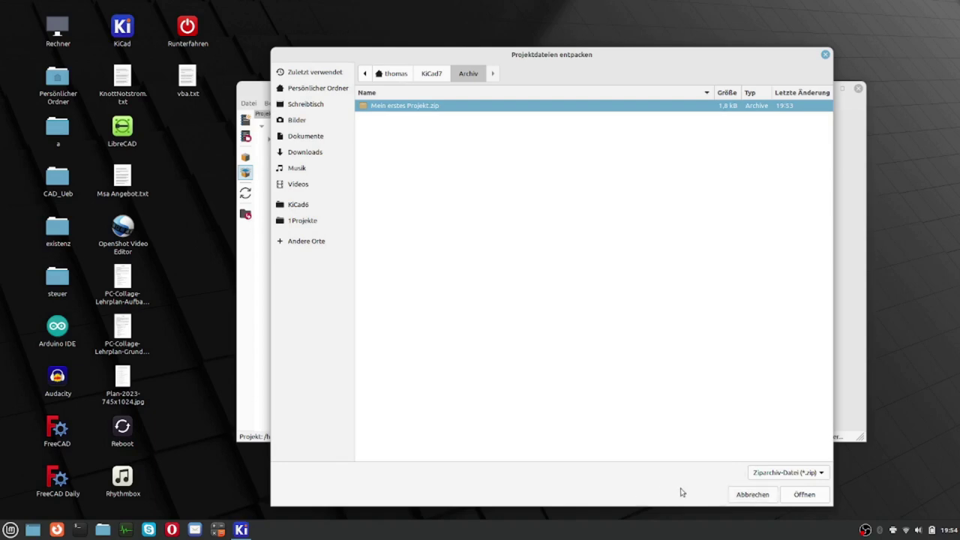
left_click(803, 495)
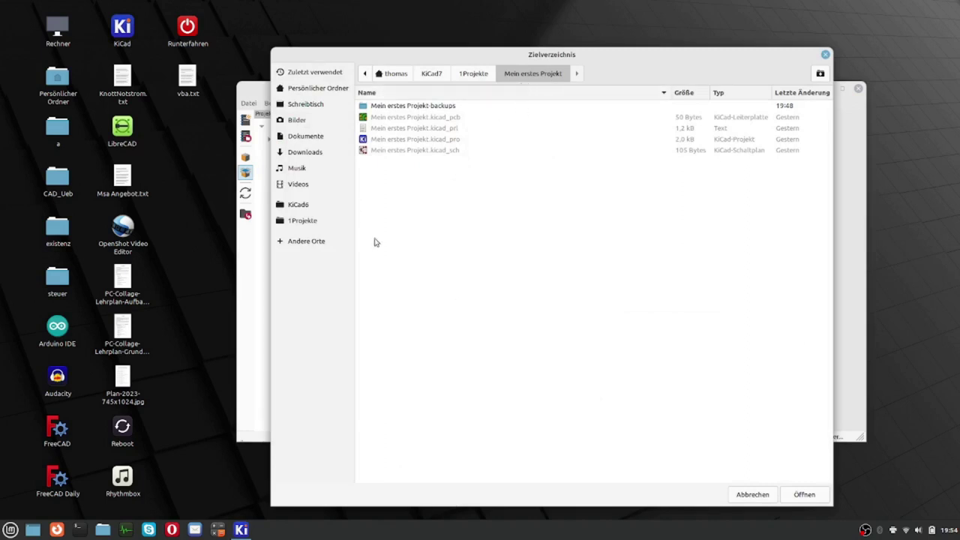
left_click(468, 76)
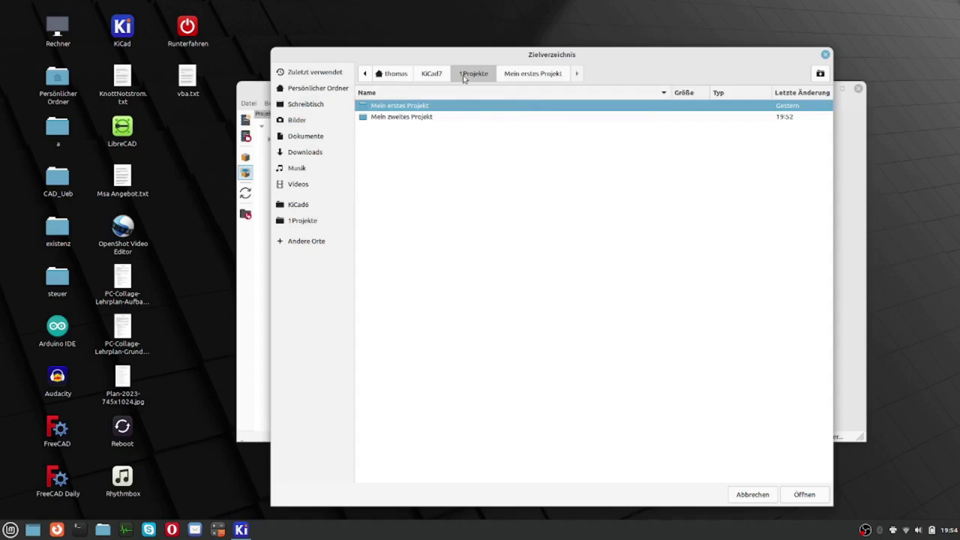
left_click(803, 495)
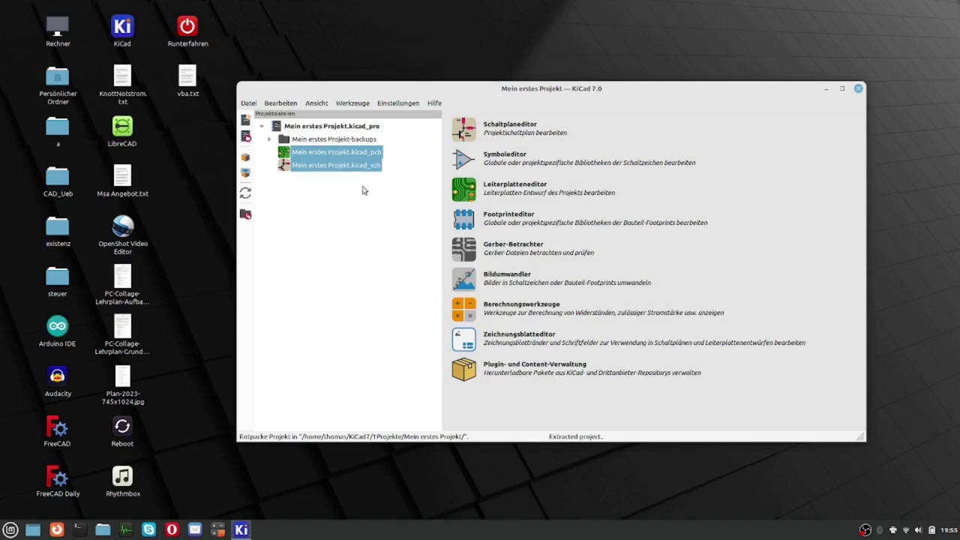
Switch to the file manager and open the "Mein erstes Projekt" folder inside KiCad7/1Projekte in a maximized window
left_click(103, 531)
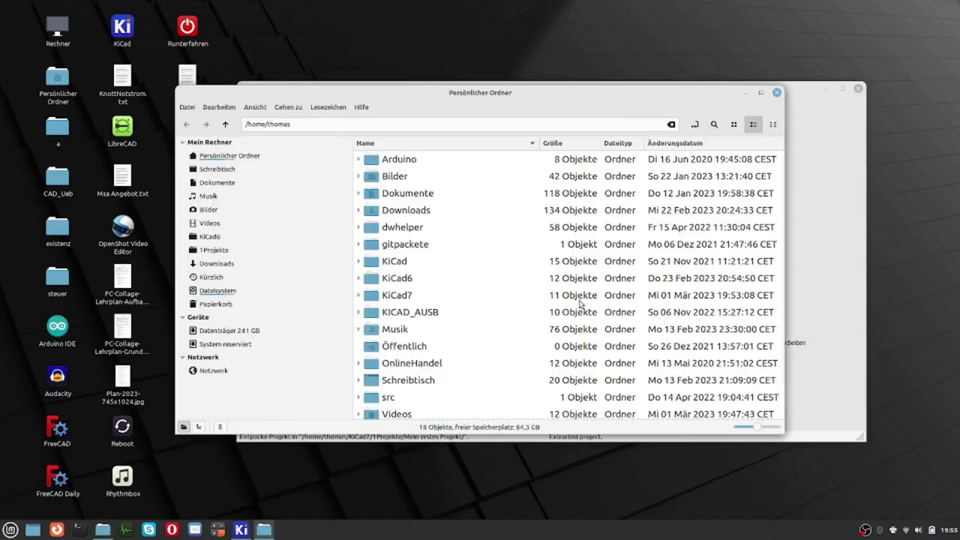
left_click(398, 297)
double_click(398, 297)
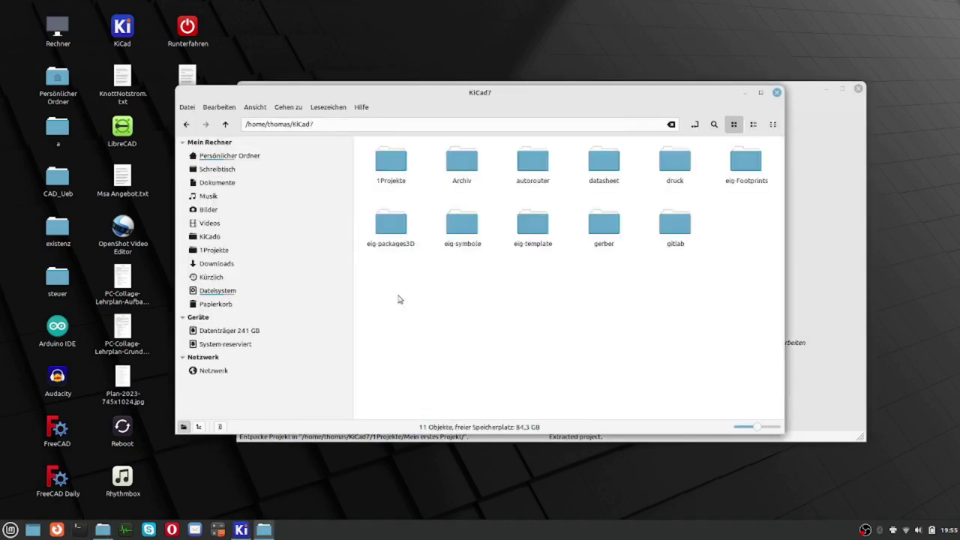
double_click(390, 161)
left_click(760, 92)
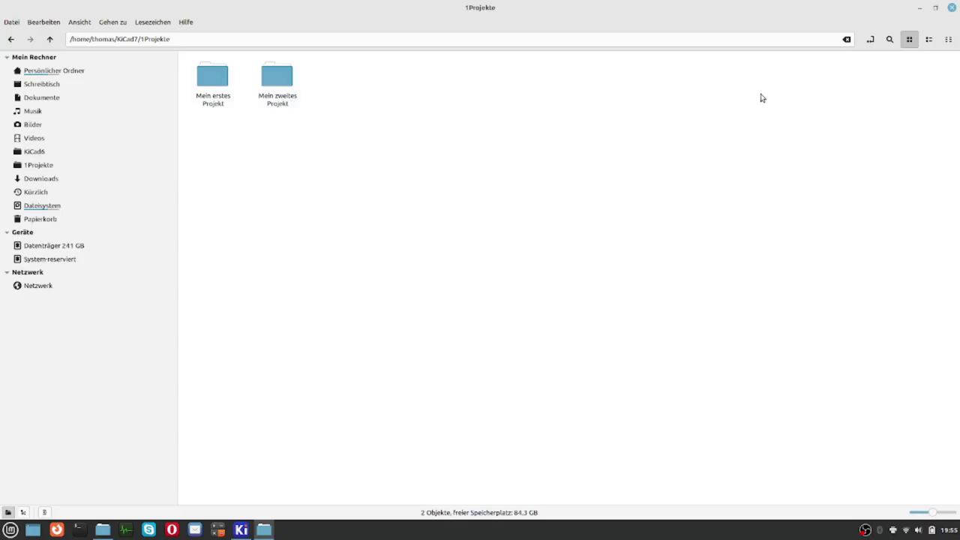
double_click(200, 76)
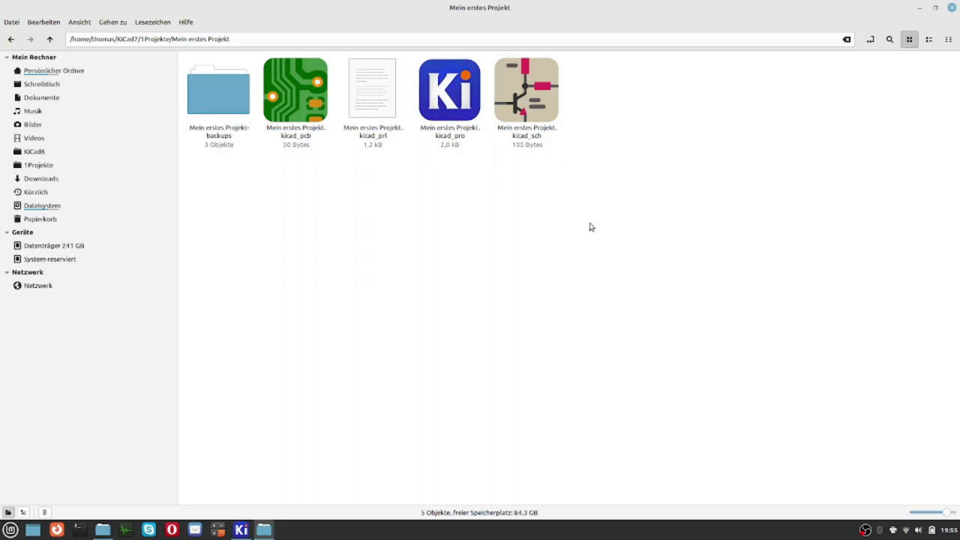
Return to the 1Projekte folder, enlarge its icons to view both project folders, and reopen "Mein erstes Projekt"
left_click(50, 39)
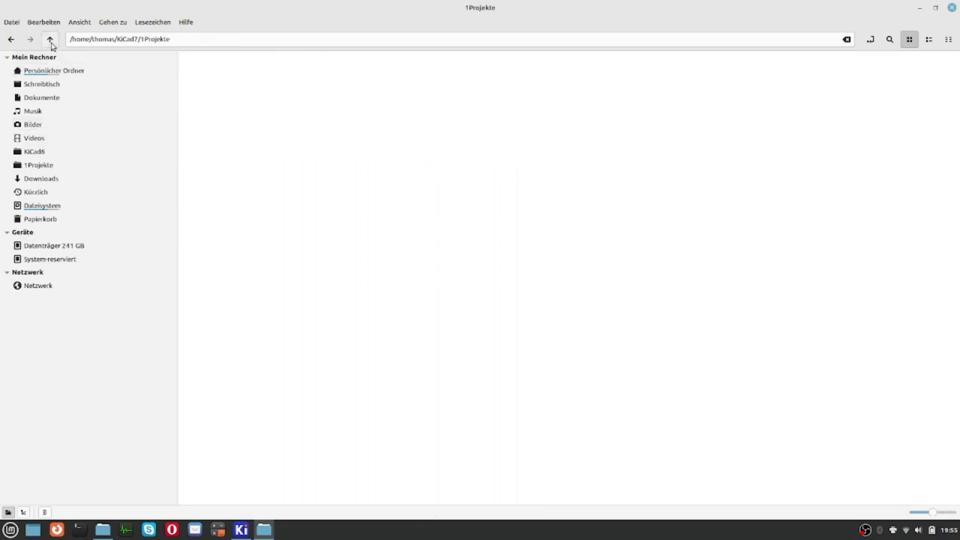
double_click(141, 38)
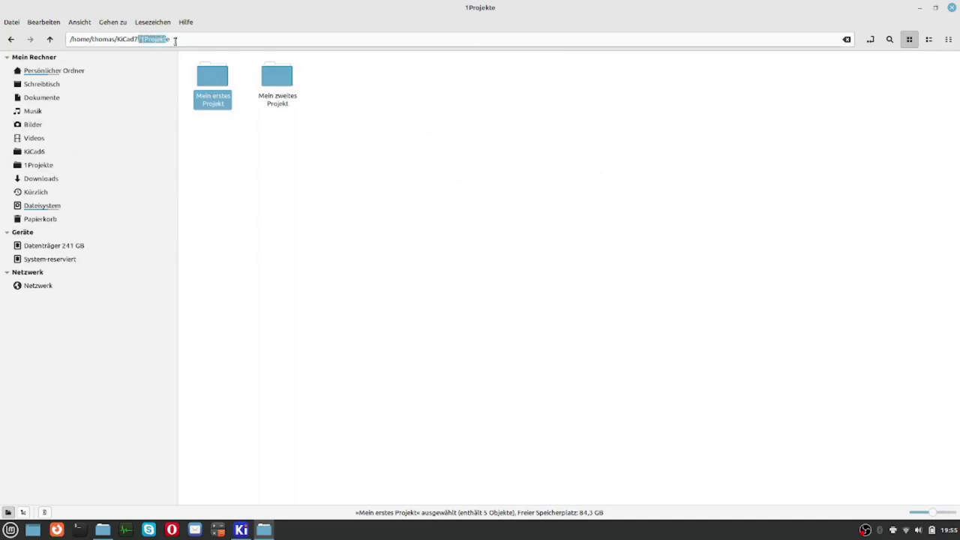
left_click(277, 159)
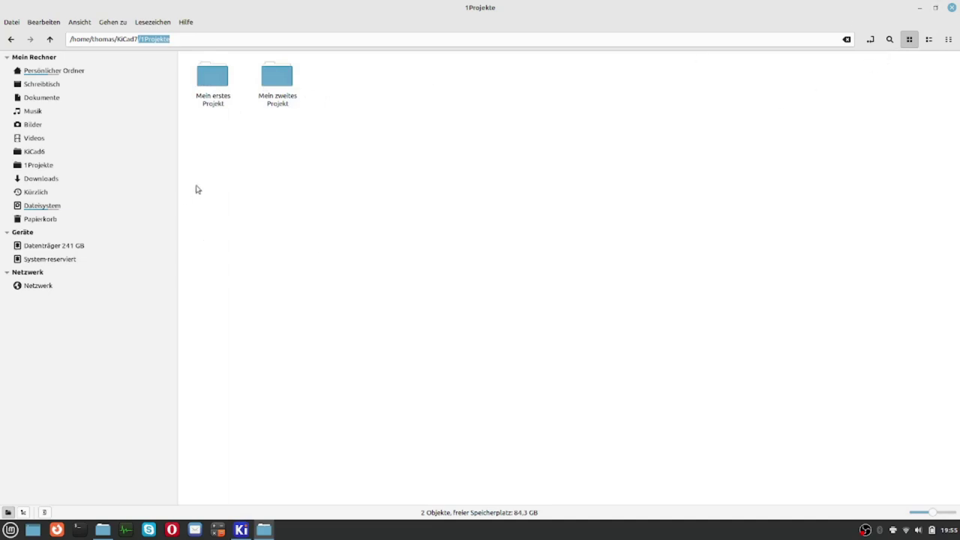
scroll(222, 108, "up", 3, "ctrl")
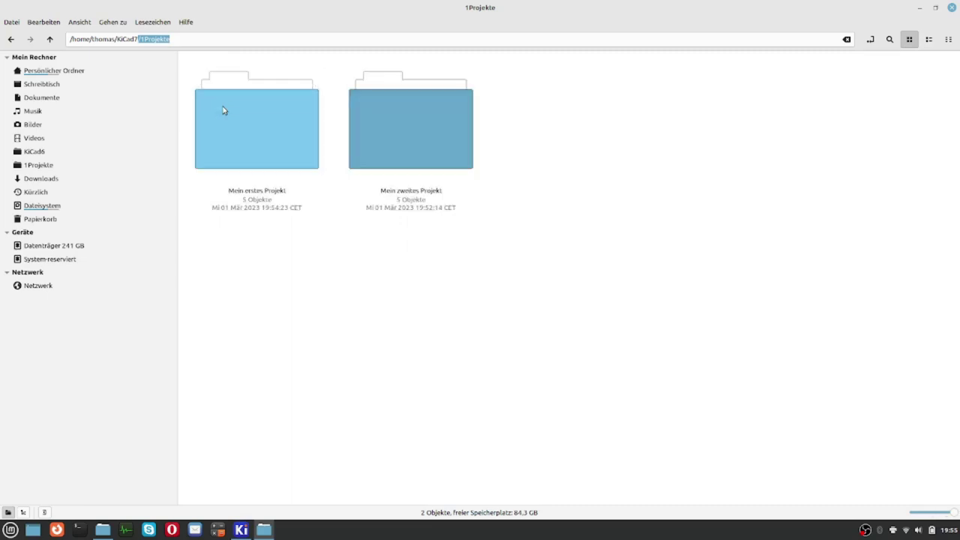
double_click(285, 150)
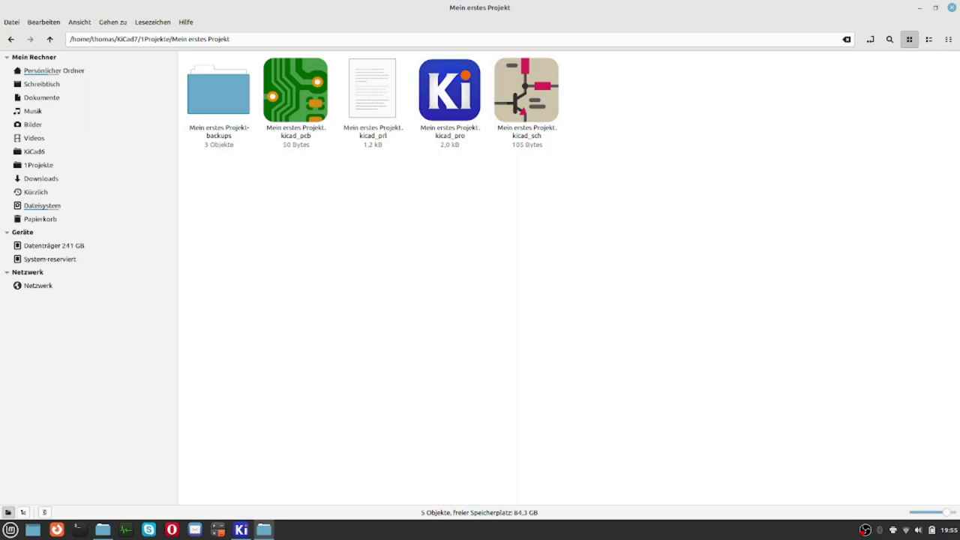
Switch to KiCad and expand the "Mein erstes Projekt-backups" folder in the project tree
left_click(241, 530)
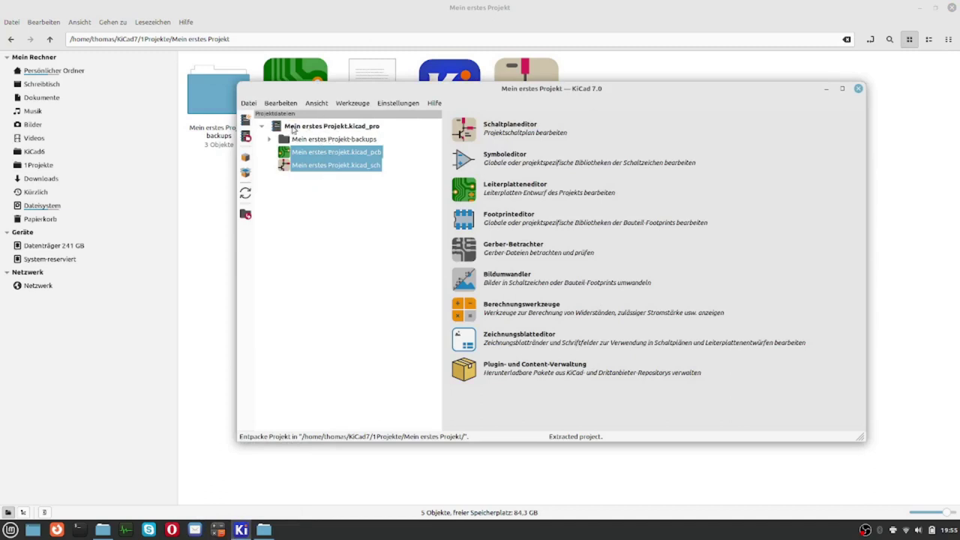
left_click(330, 141)
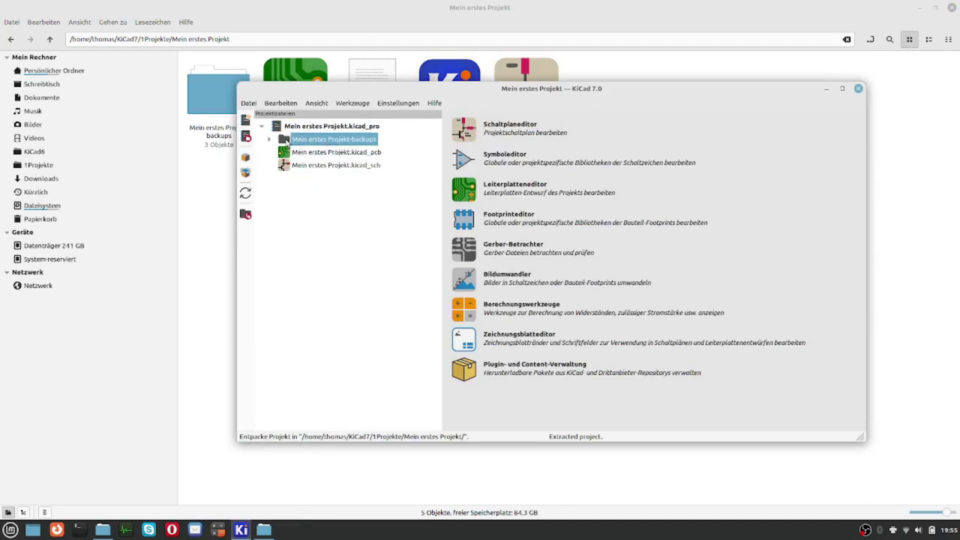
left_click(269, 139)
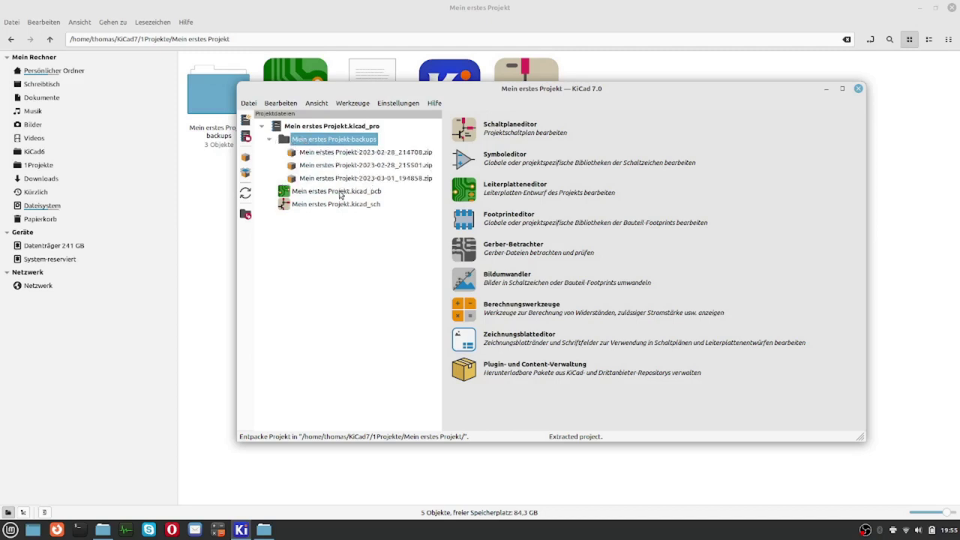
In the file manager, inspect the contents of "Mein erstes Projekt-2023-03-01_194858.zip" in the backups folder and close the archive
left_click(210, 281)
double_click(218, 89)
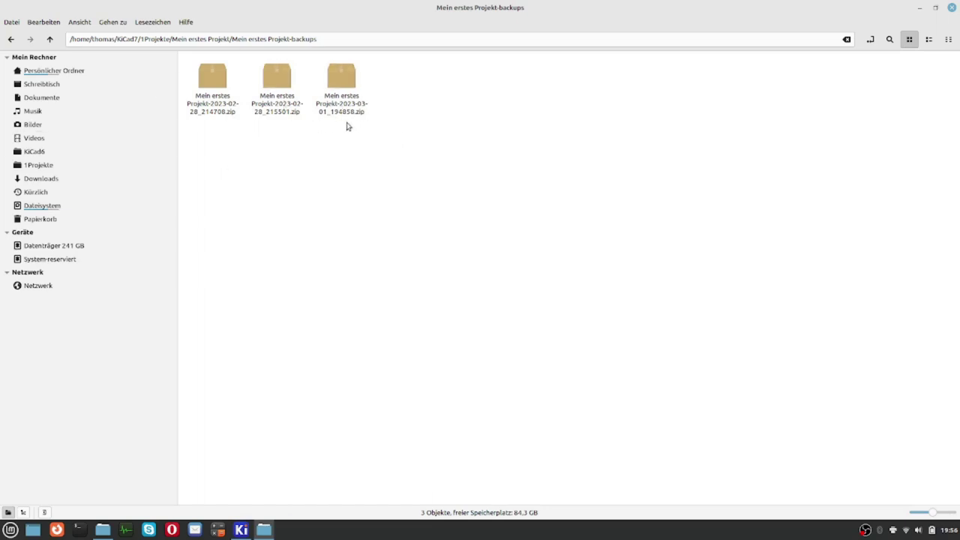
left_click(336, 80)
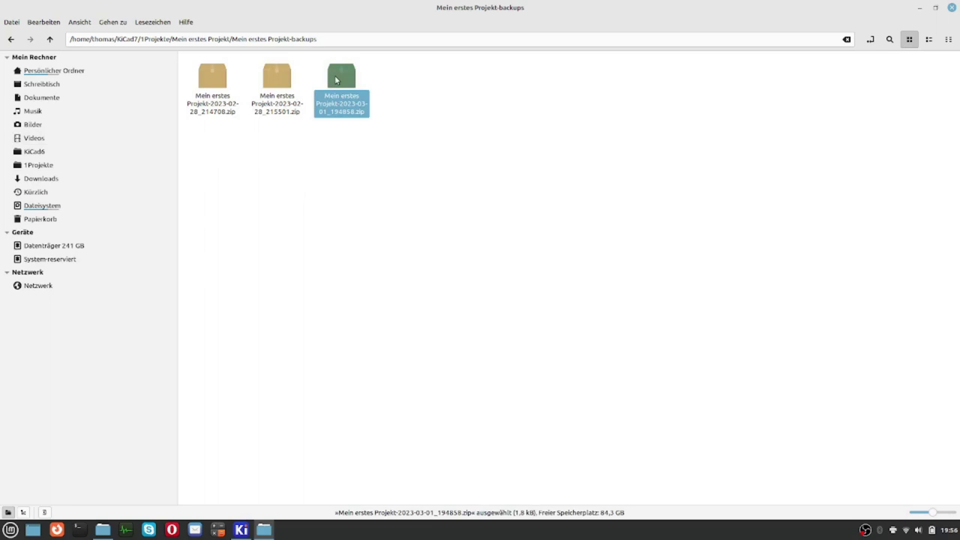
double_click(335, 79)
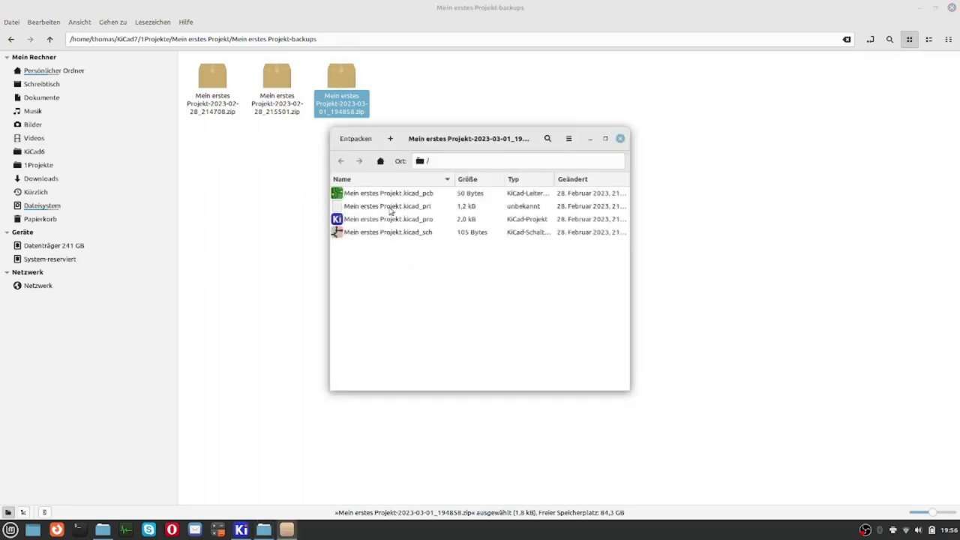
left_click(620, 139)
left_click(457, 182)
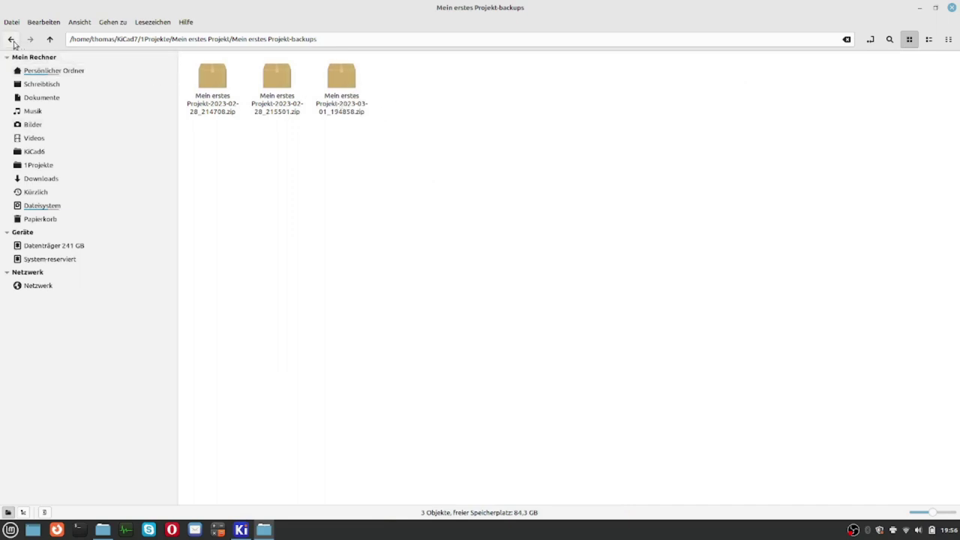
Go back up to the 1Projekte folder and open the "Mein erstes Projekt" folder again
left_click(49, 39)
left_click(50, 39)
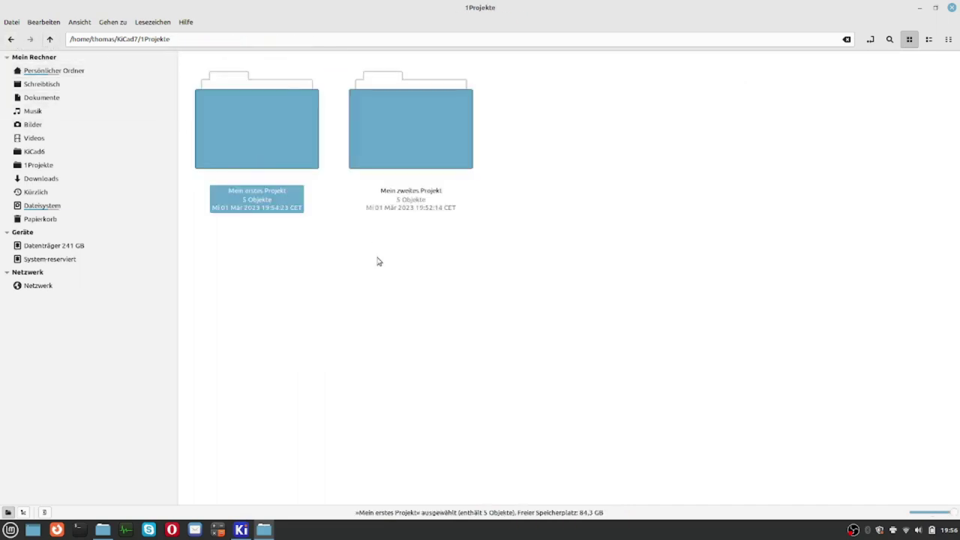
left_click(400, 309)
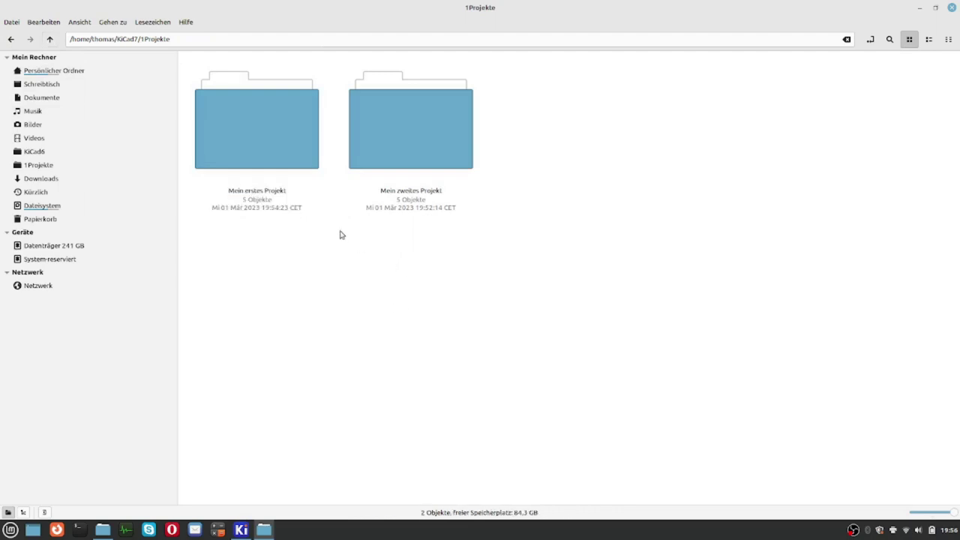
double_click(271, 140)
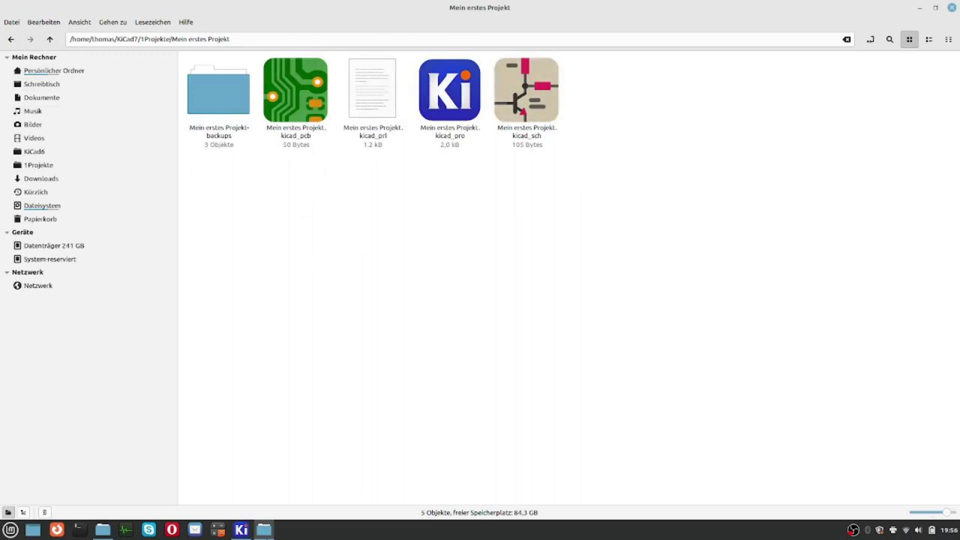
Switch to KiCad, collapse the backups folder, and review the board, schematic and project file entries in the project tree
left_click(241, 530)
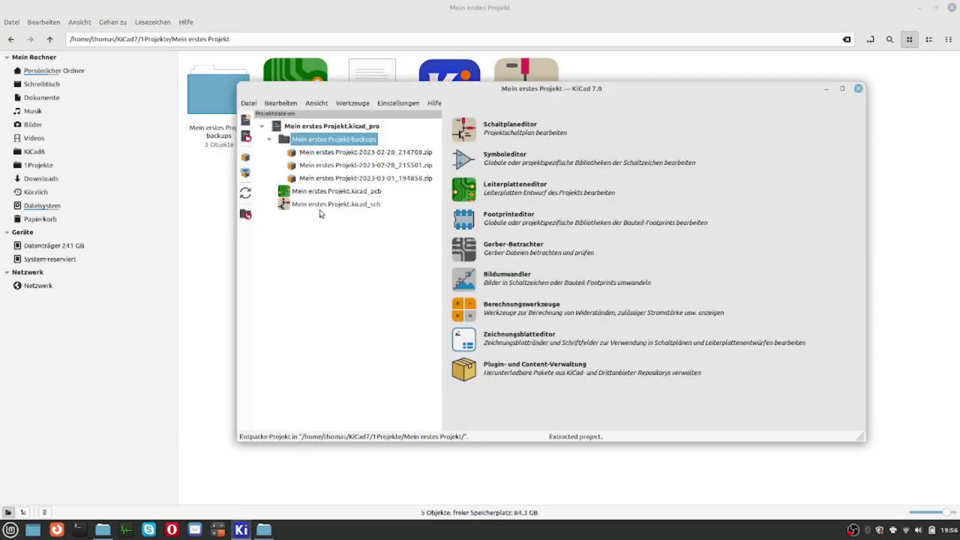
left_click(269, 140)
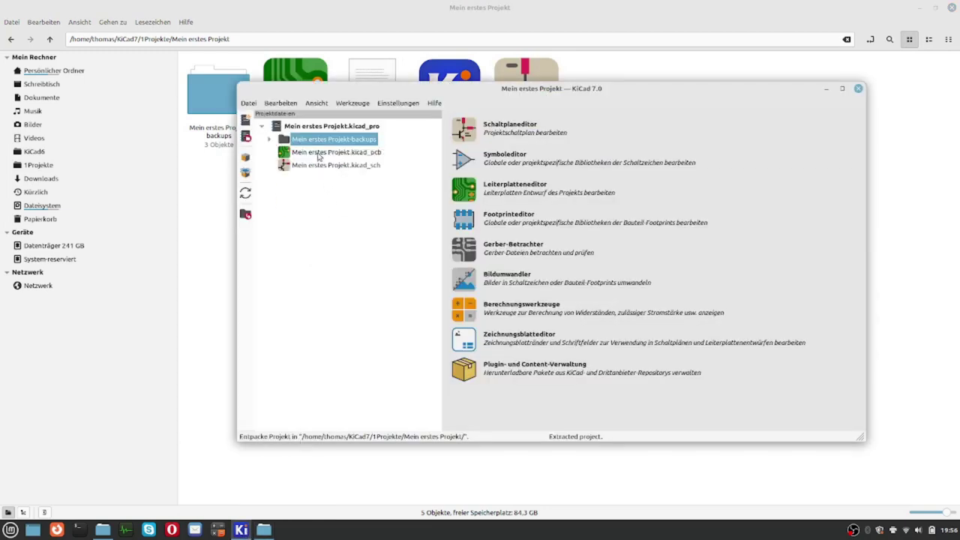
left_click(319, 153)
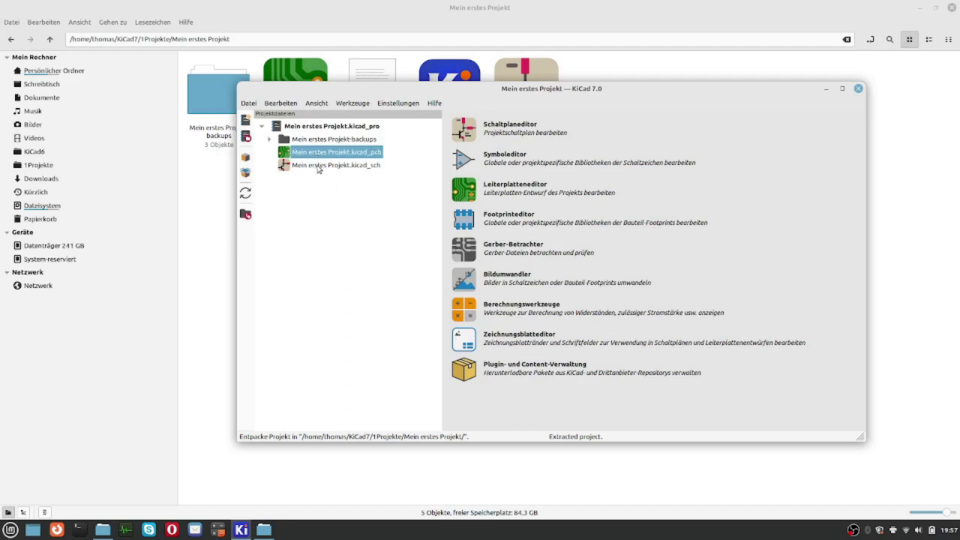
left_click(318, 167)
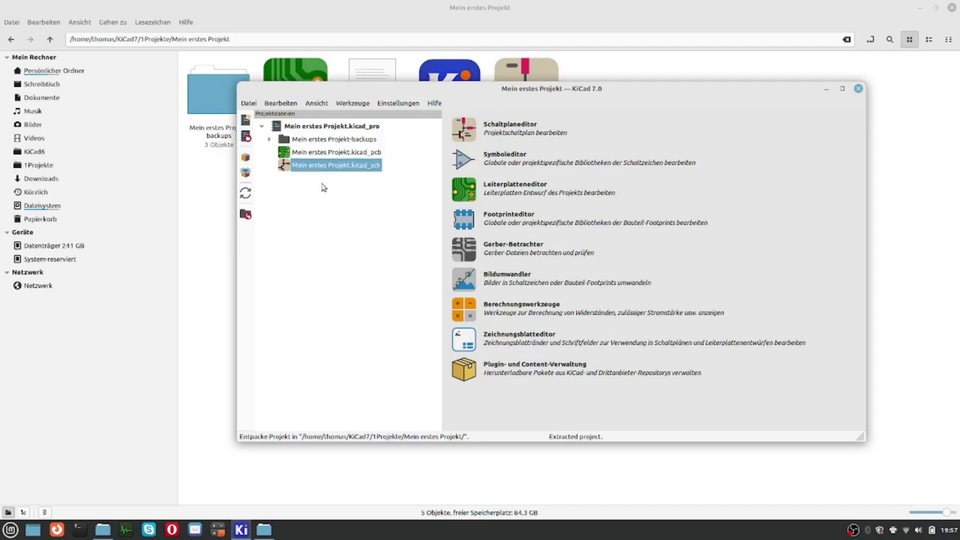
left_click(324, 153)
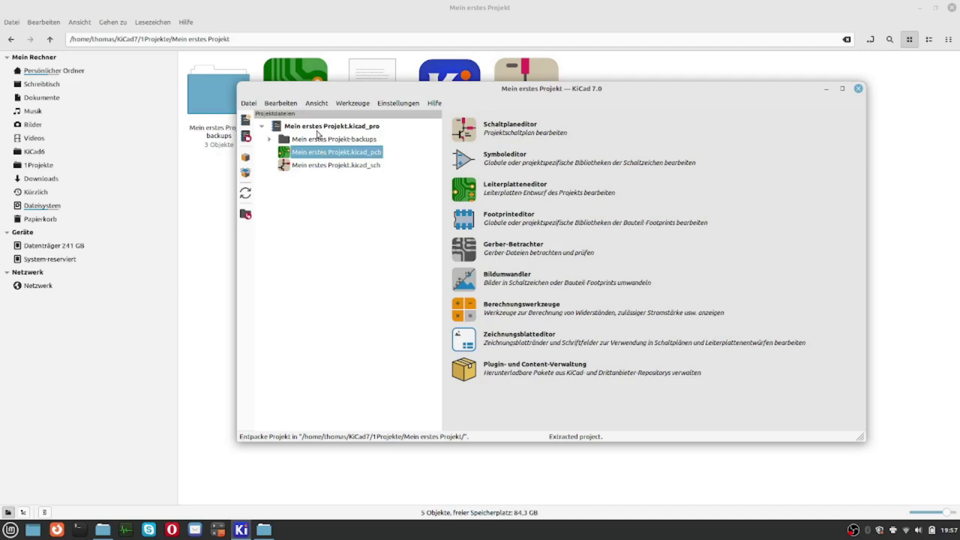
left_click(318, 127)
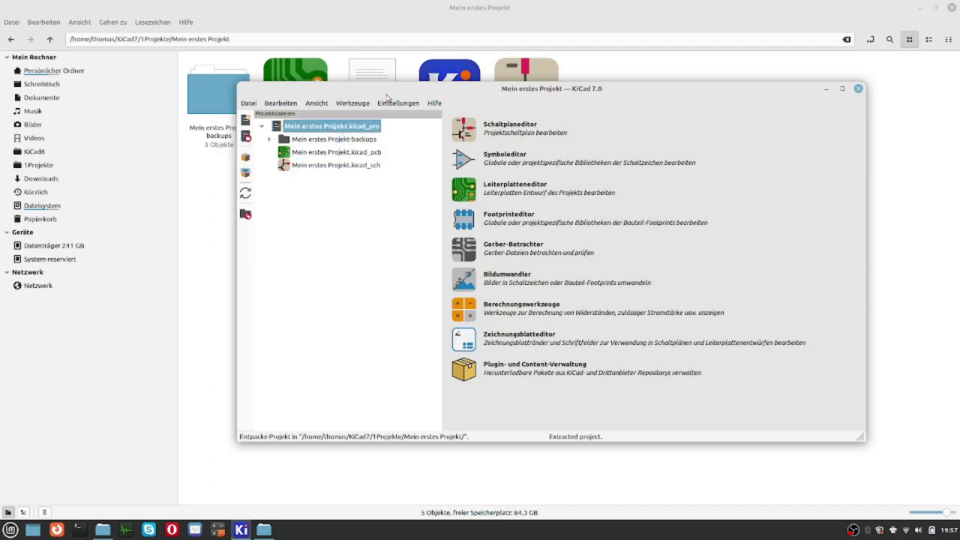
Move the KiCad window down to compare its project tree with the folder's files, and return to the file manager
left_click(396, 102)
left_click(705, 119)
left_click(684, 24)
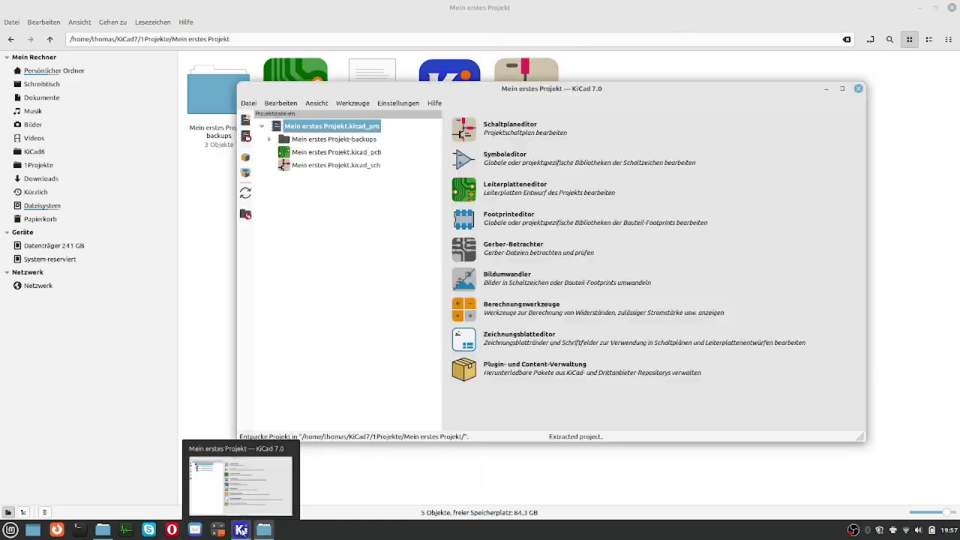
left_click(241, 530)
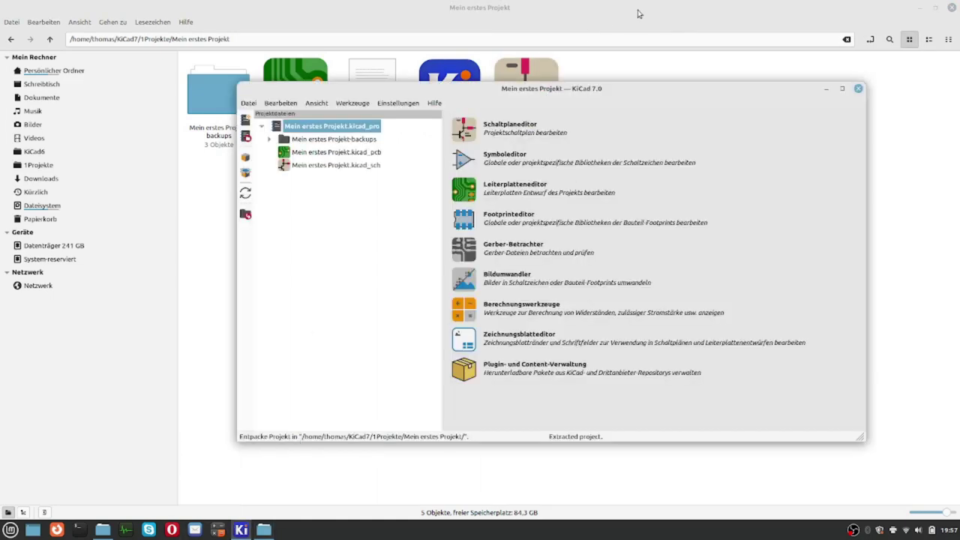
left_click_drag(679, 91, 678, 172)
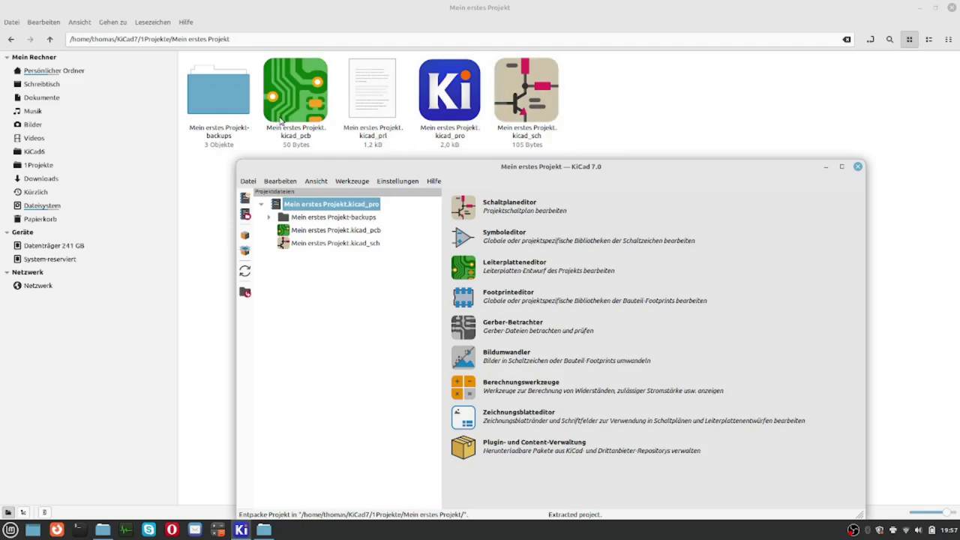
left_click(794, 133)
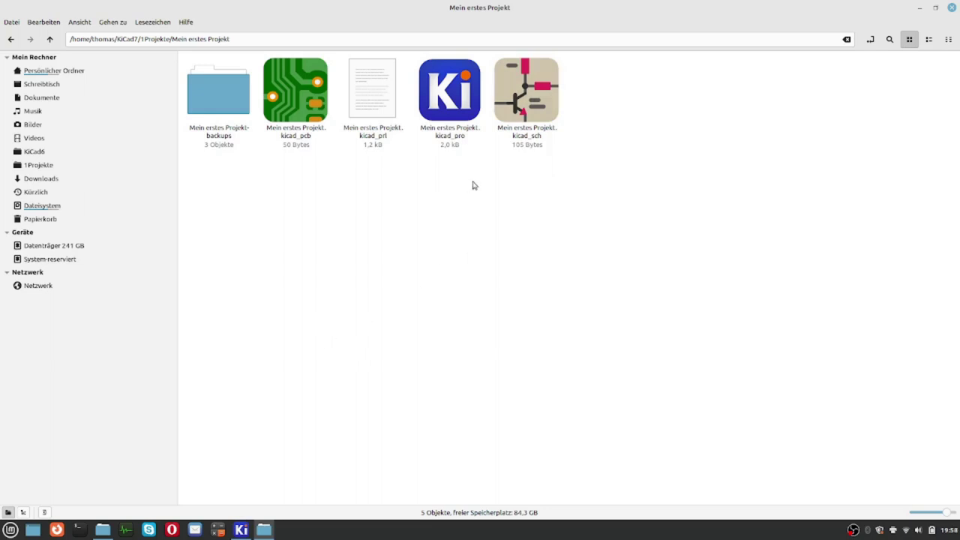
Open "Mein erstes Projekt.kicad_sch" in the text editor, enlarge the text to examine its contents, and close the editor
right_click(551, 79)
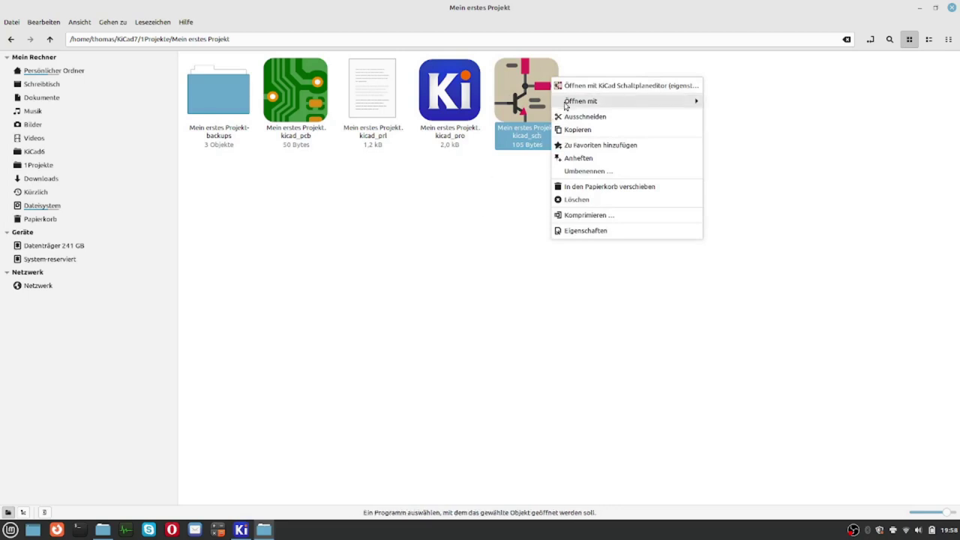
mouse_move(570, 100)
left_click(711, 113)
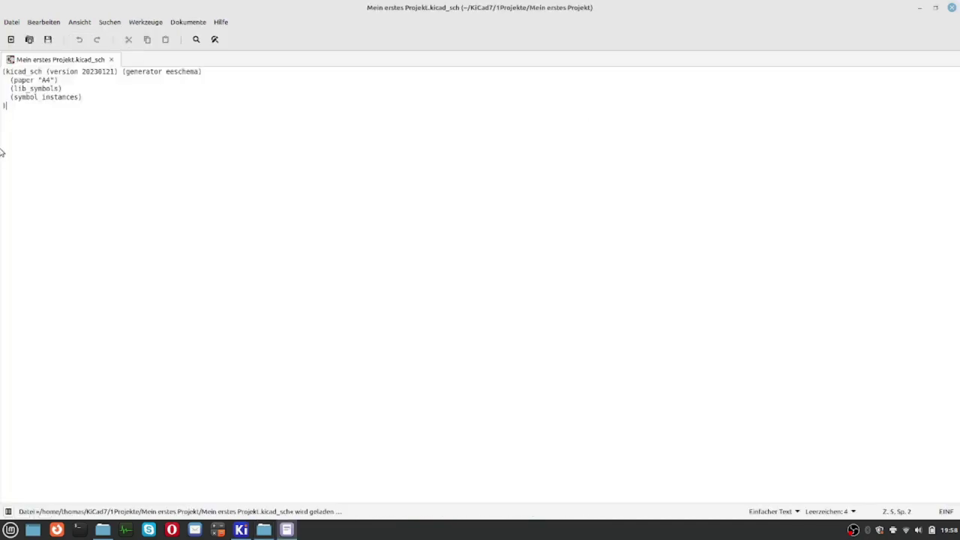
scroll(69, 155, "up", 5, "ctrl")
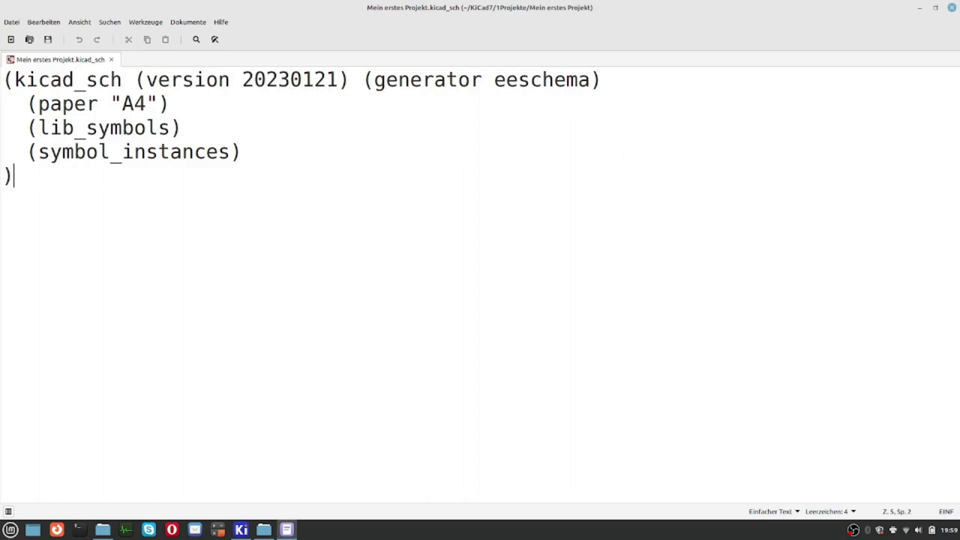
left_click(953, 7)
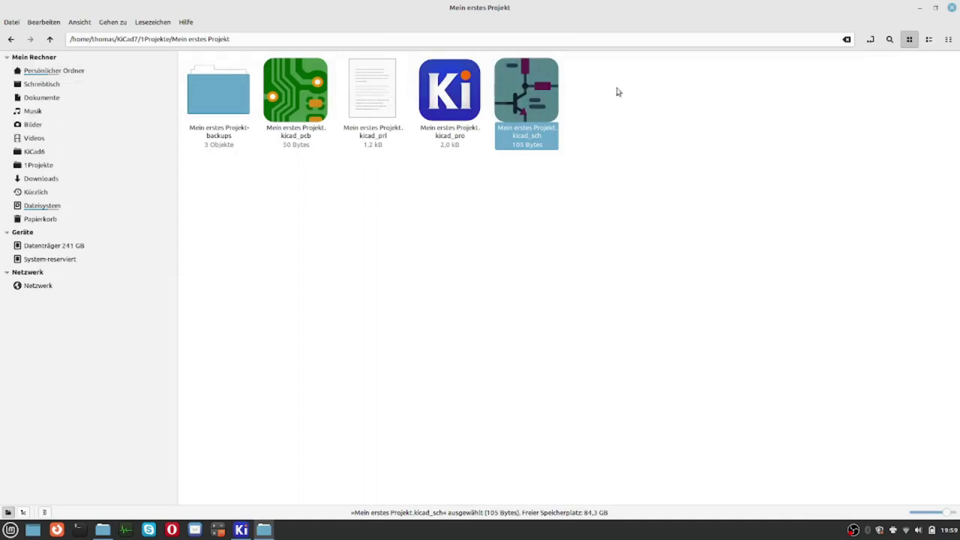
Open "Mein erstes Projekt.kicad_pro" in the text editor Textbearbeitung and enlarge the text for reading
left_click(636, 109)
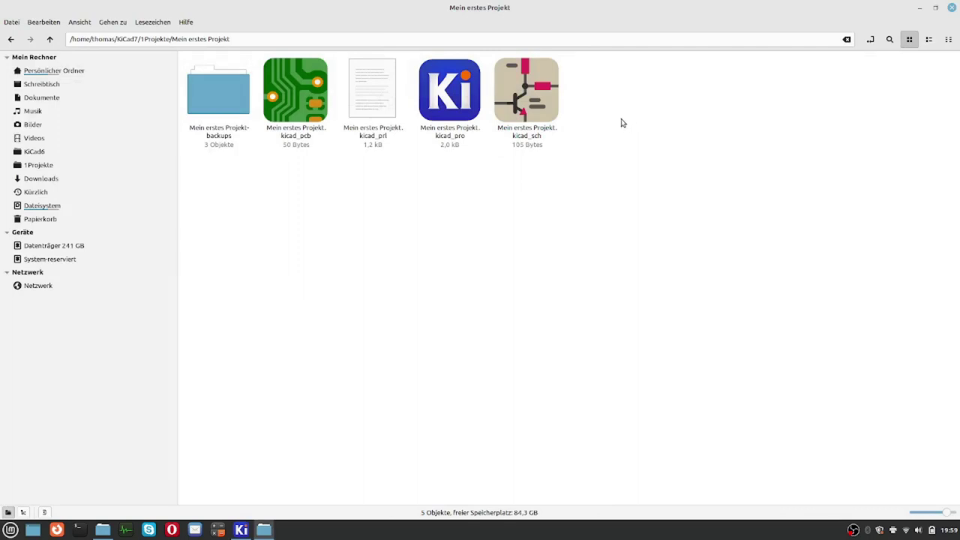
right_click(430, 94)
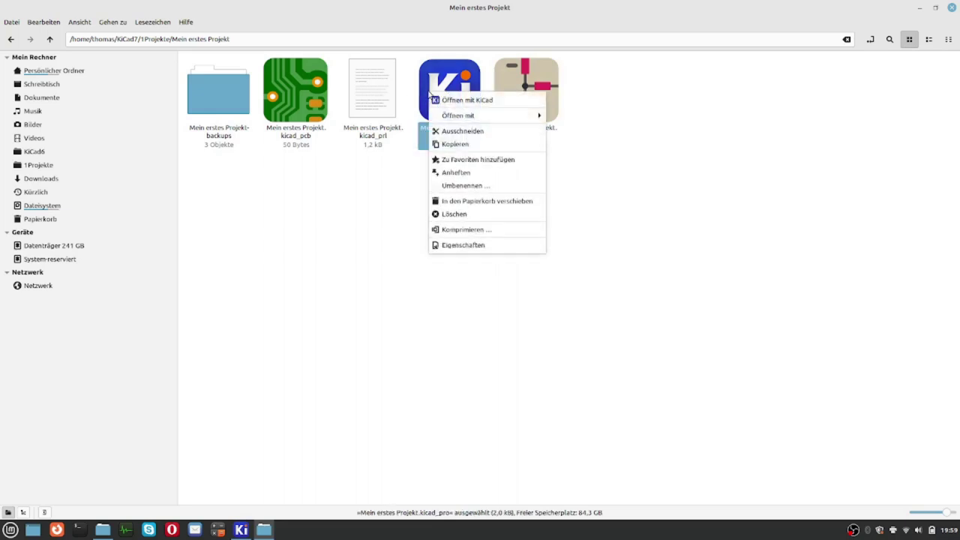
mouse_move(455, 117)
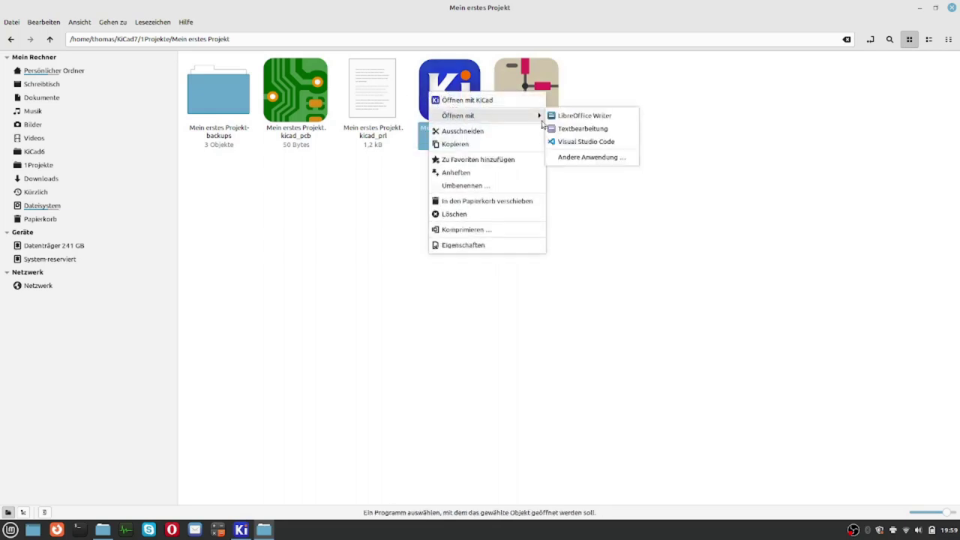
left_click(582, 129)
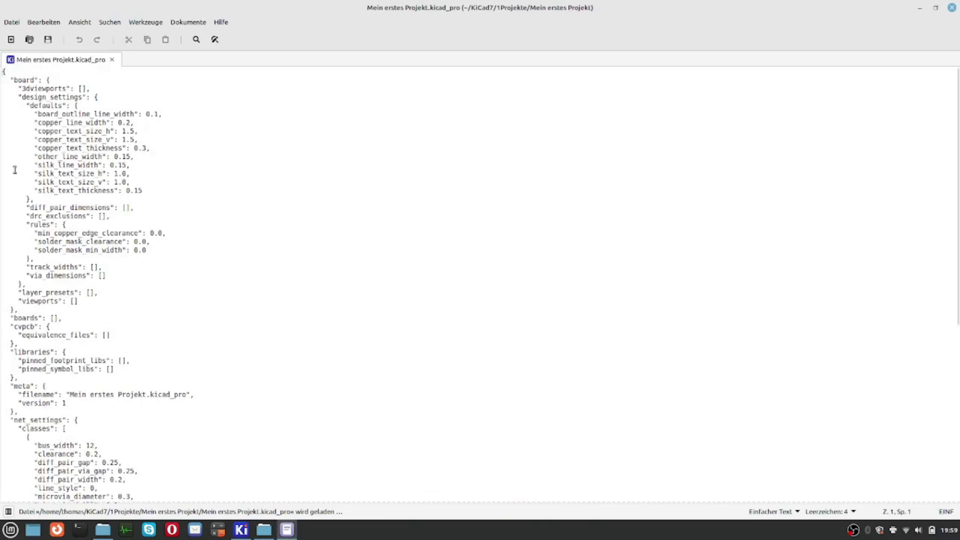
scroll(160, 204, "up", 5, "ctrl")
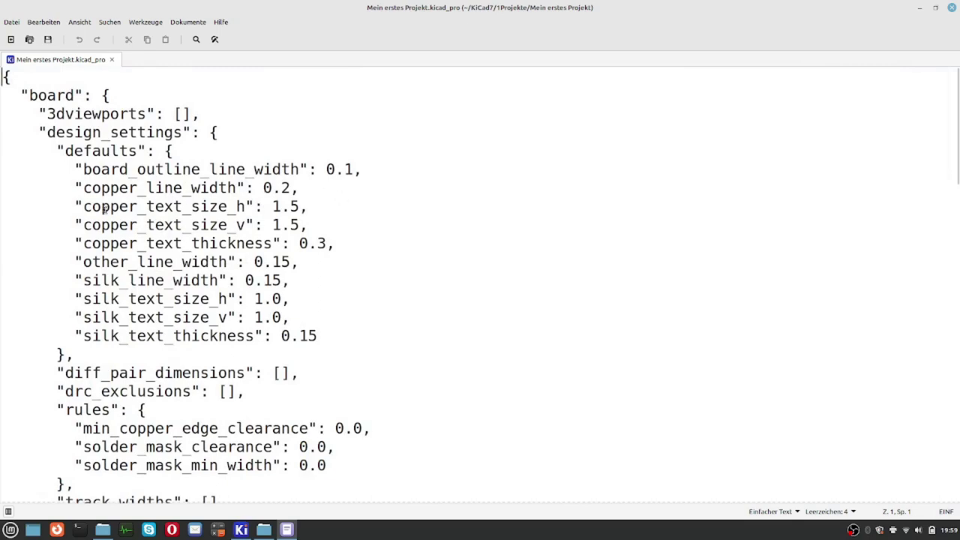
scroll(105, 208, "up", 1, "ctrl")
scroll(105, 208, "down", 1, "ctrl")
Examine the project file's design settings, libraries, net classes and pcbnew sections through to the end, and close the text editor
scroll(314, 196, "down", 7)
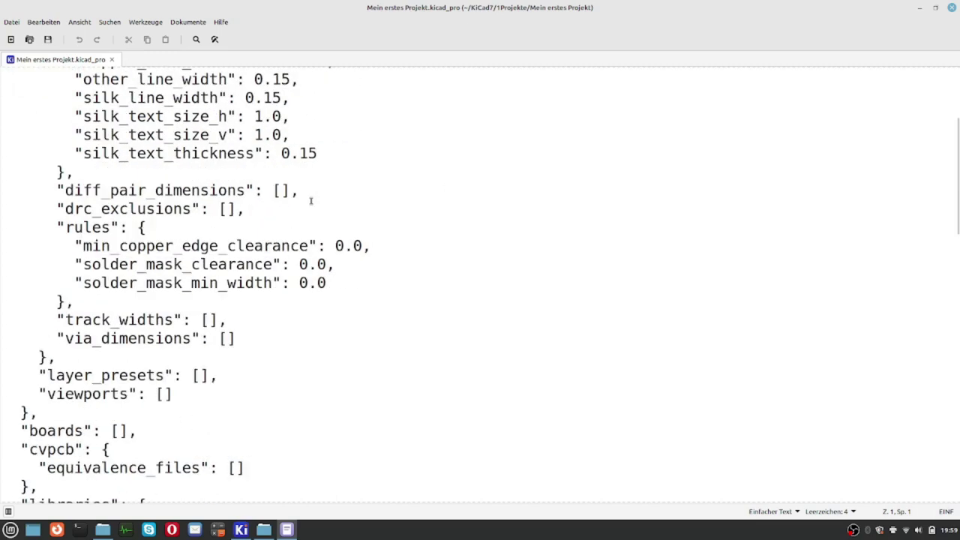
scroll(253, 213, "down", 14)
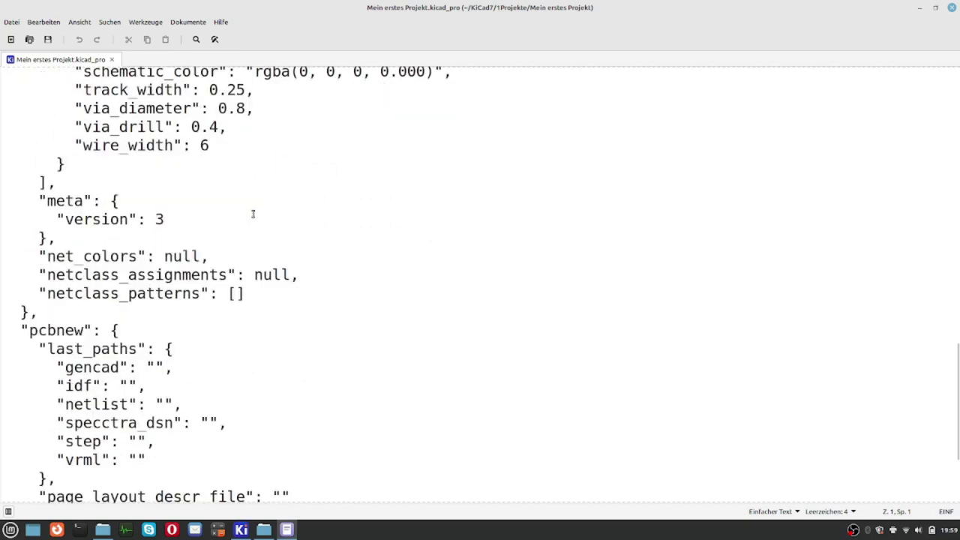
scroll(253, 213, "up", 6)
scroll(253, 219, "up", 5)
scroll(253, 220, "down", 8)
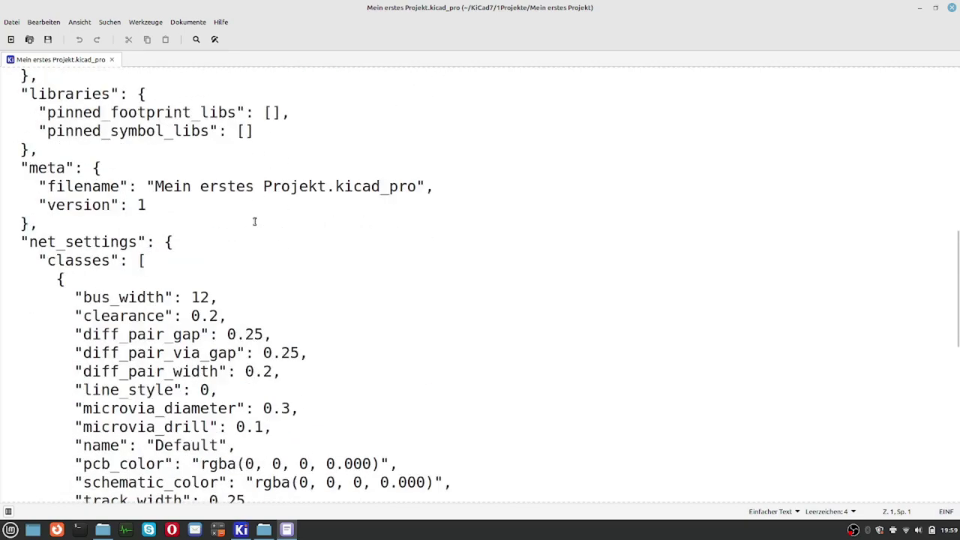
scroll(255, 220, "down", 4)
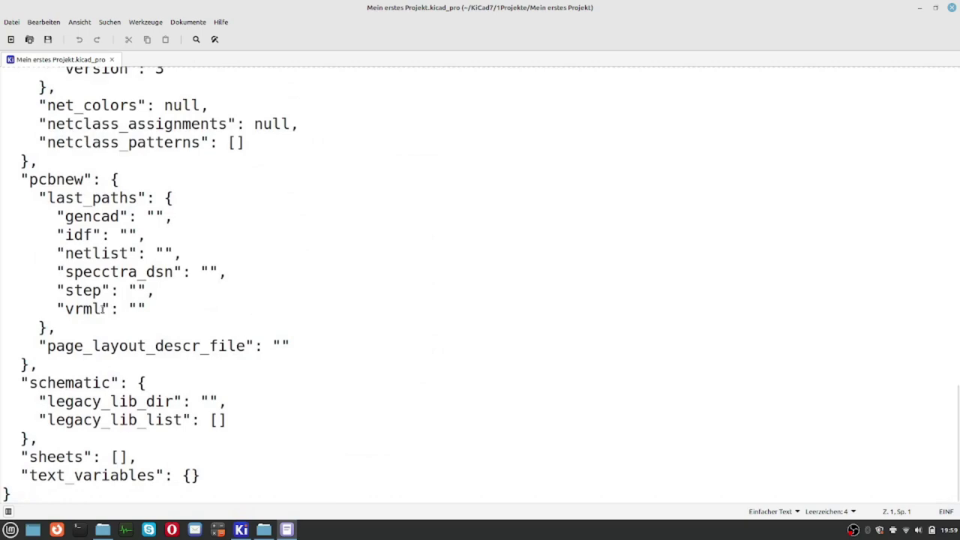
scroll(103, 312, "up", 8)
scroll(127, 304, "up", 11)
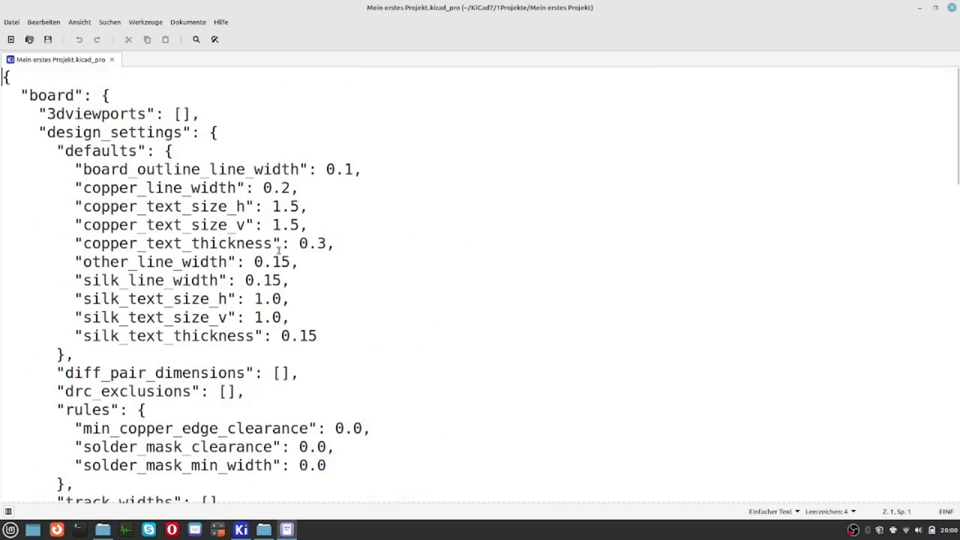
scroll(287, 297, "down", 7)
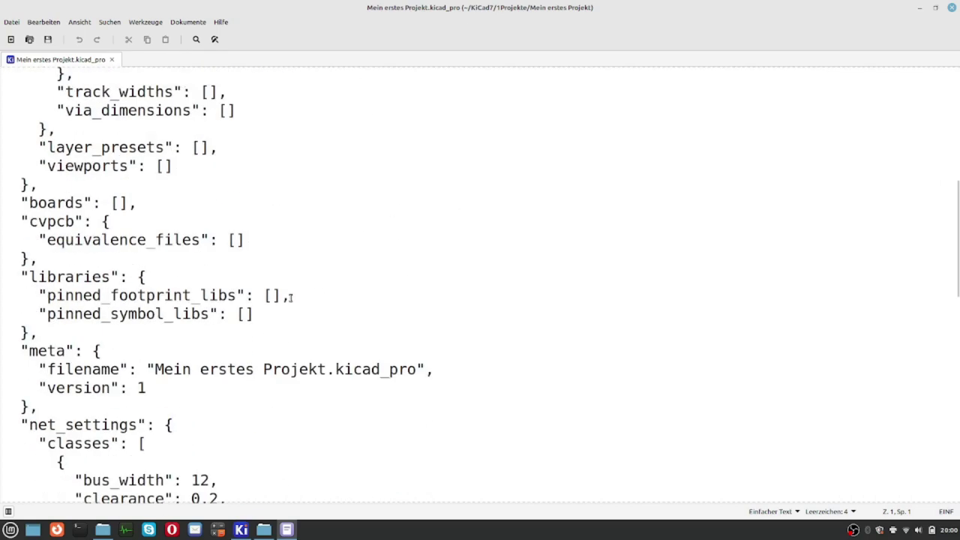
left_click(952, 8)
Close the project folder and home folder windows and reposition the KiCad window on the desktop
left_click(393, 281)
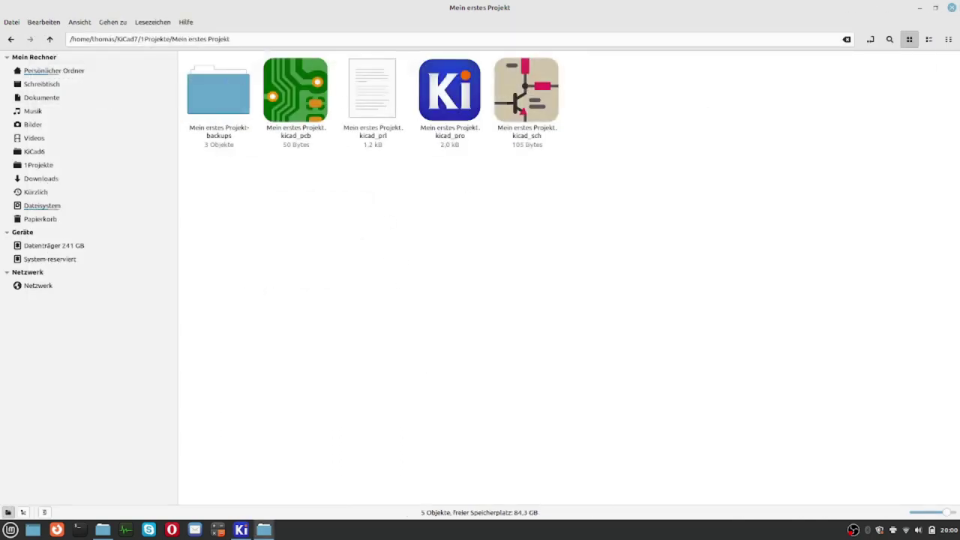
left_click(951, 8)
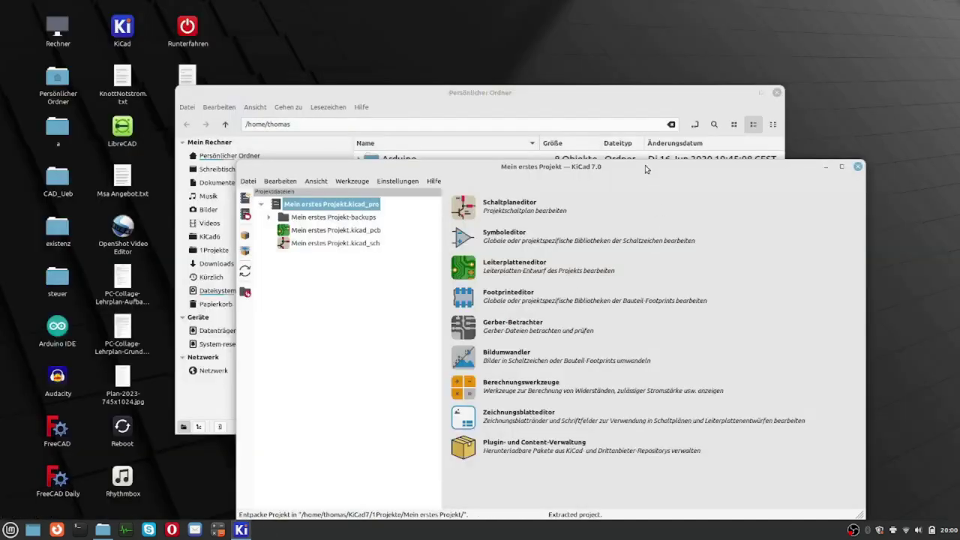
left_click_drag(645, 166, 578, 163)
left_click(568, 98)
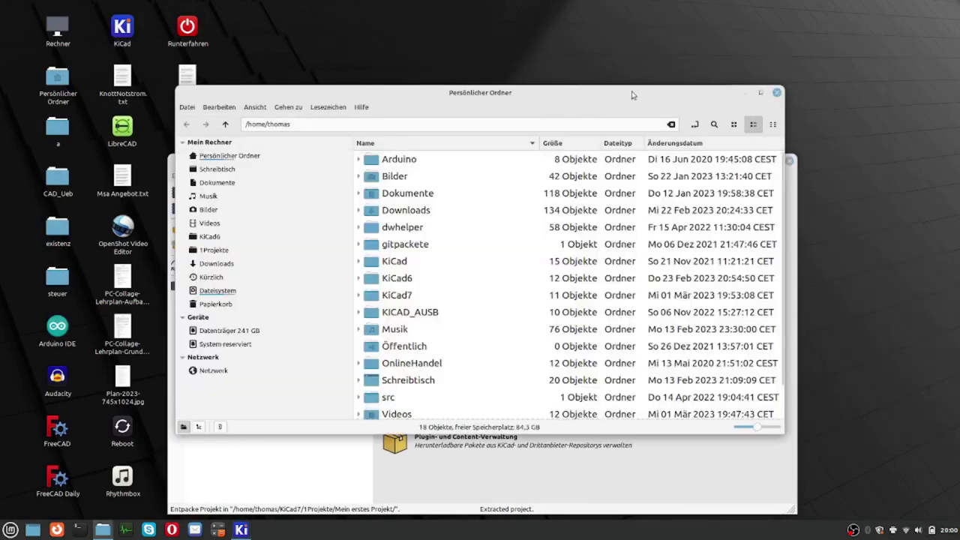
left_click(778, 93)
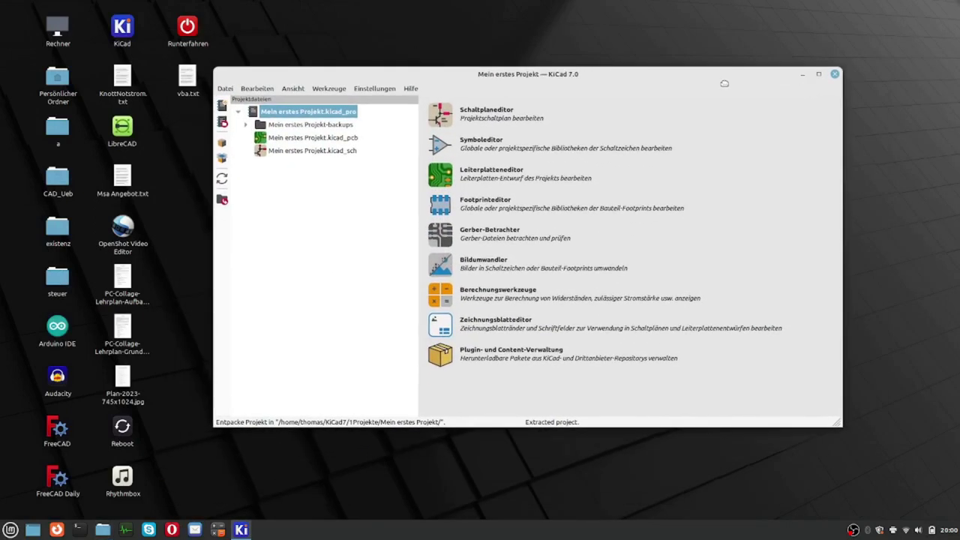
Refresh the project tree, and open the project folder from KiCad to check its path before closing the folder window
left_click(223, 180)
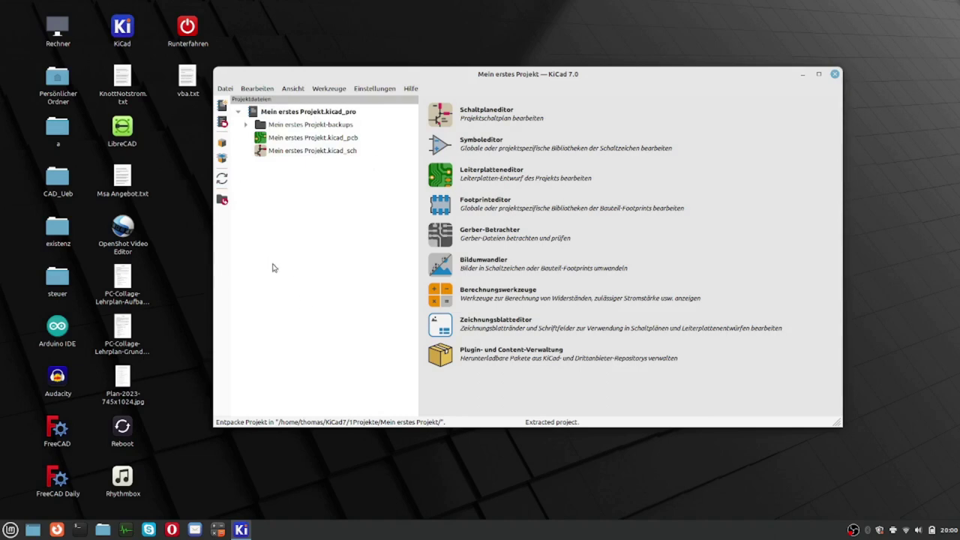
left_click(222, 180)
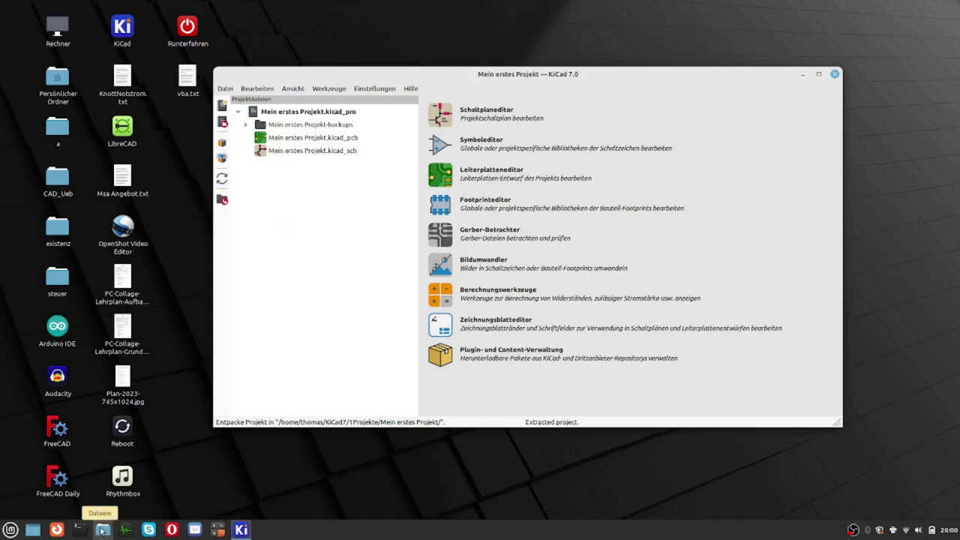
left_click(223, 201)
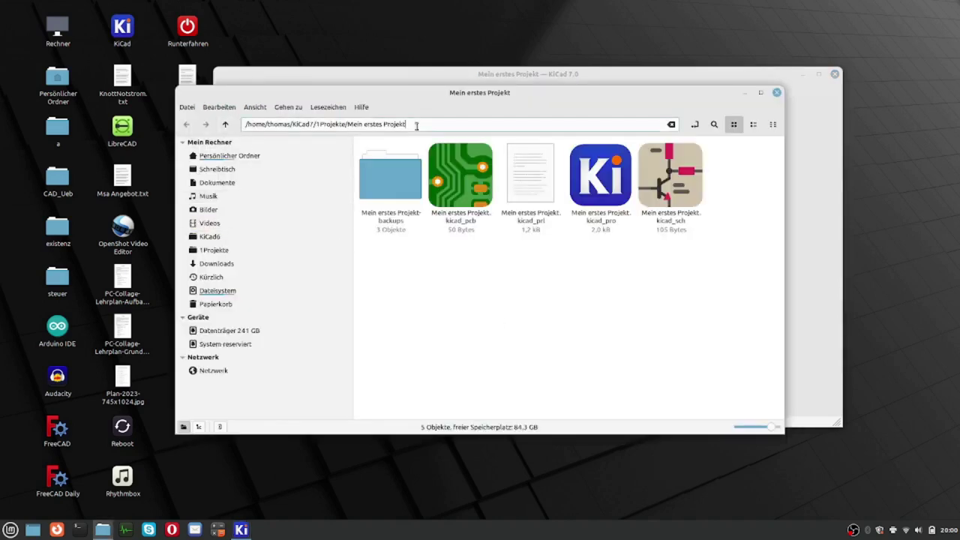
left_click_drag(416, 125, 187, 123)
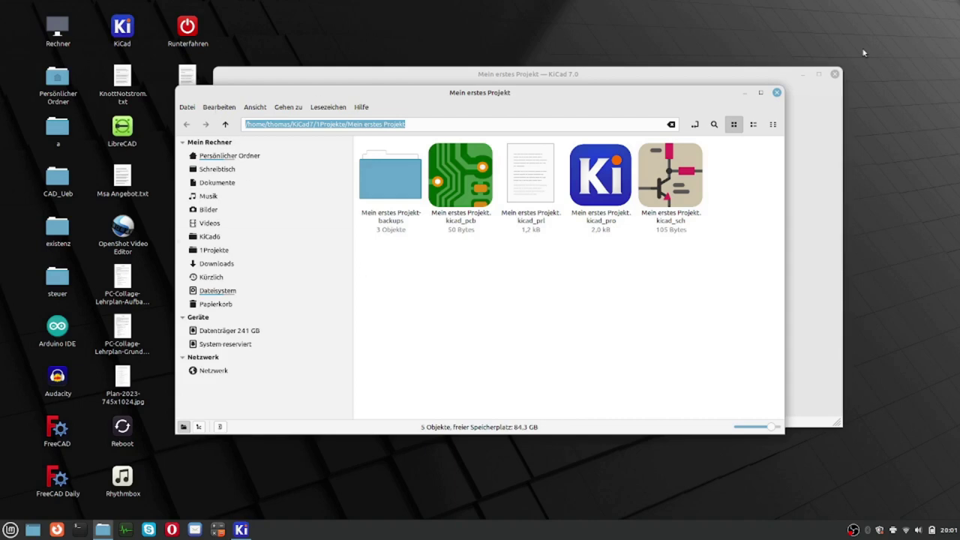
left_click(777, 94)
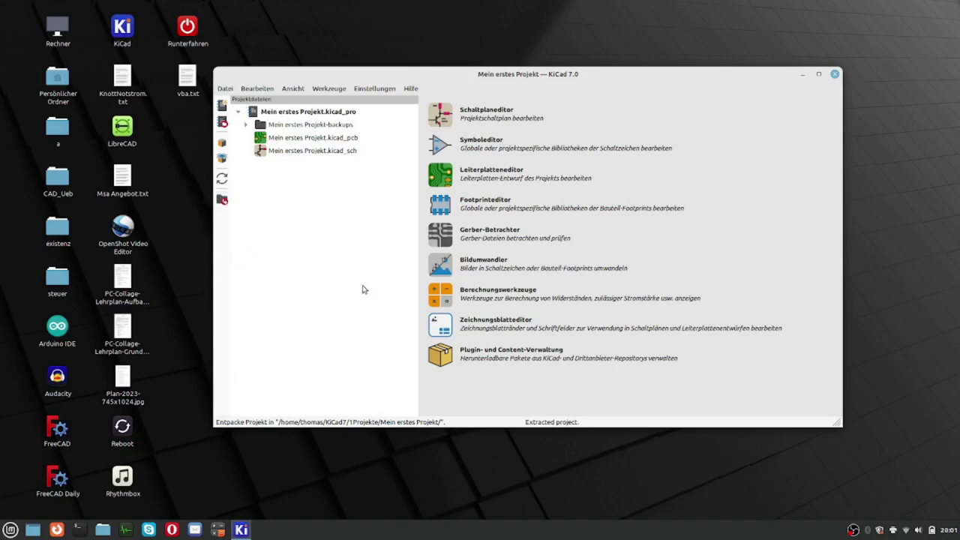
Start a new project from a template and widen the template selection dialog to show all system templates
left_click(225, 89)
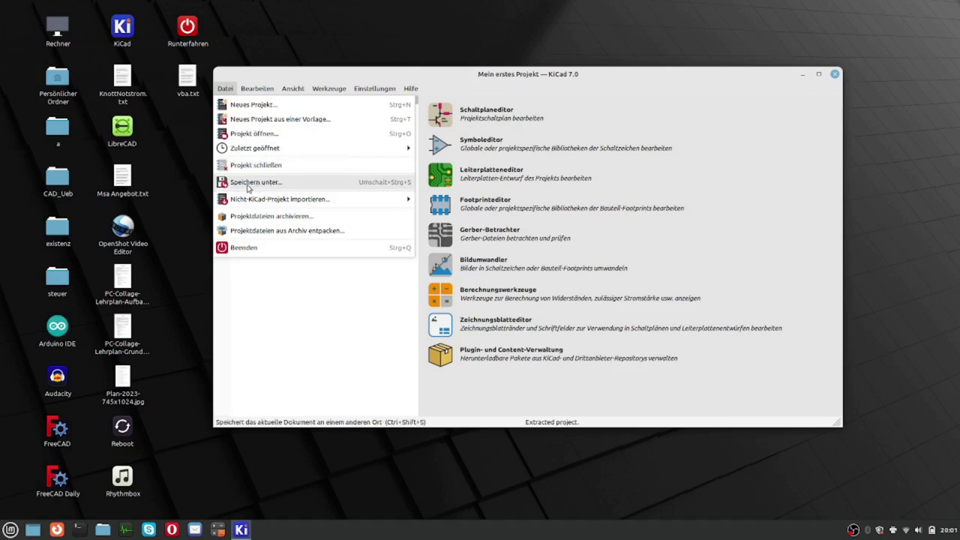
mouse_move(257, 201)
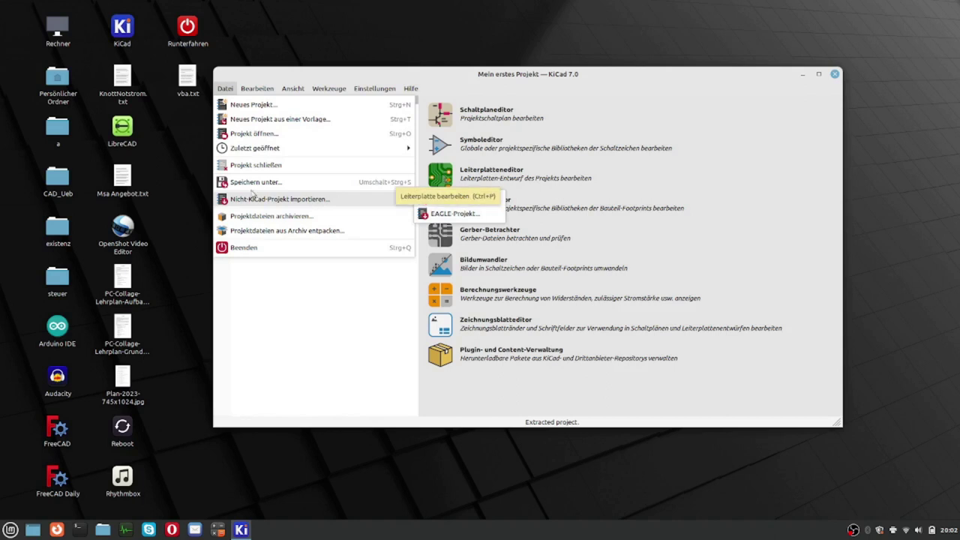
mouse_move(325, 209)
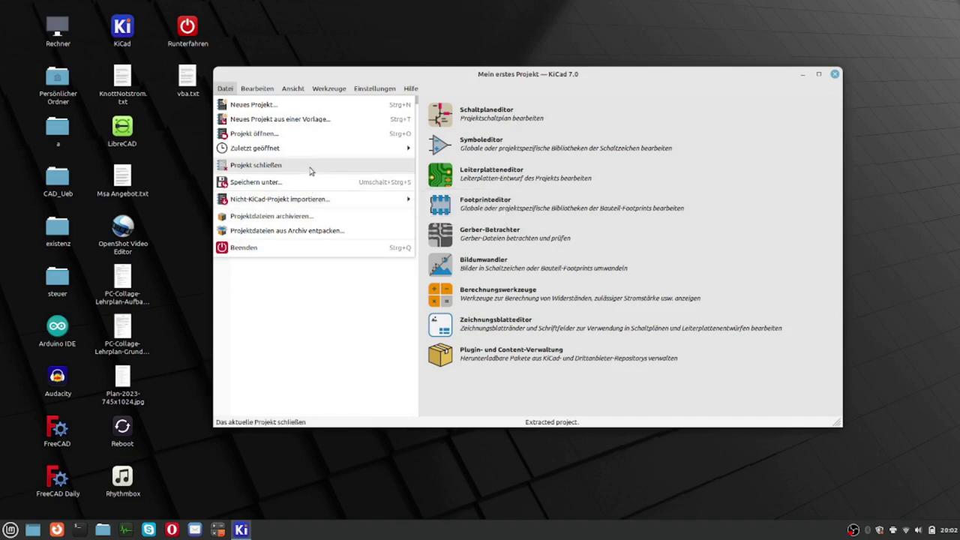
mouse_move(298, 153)
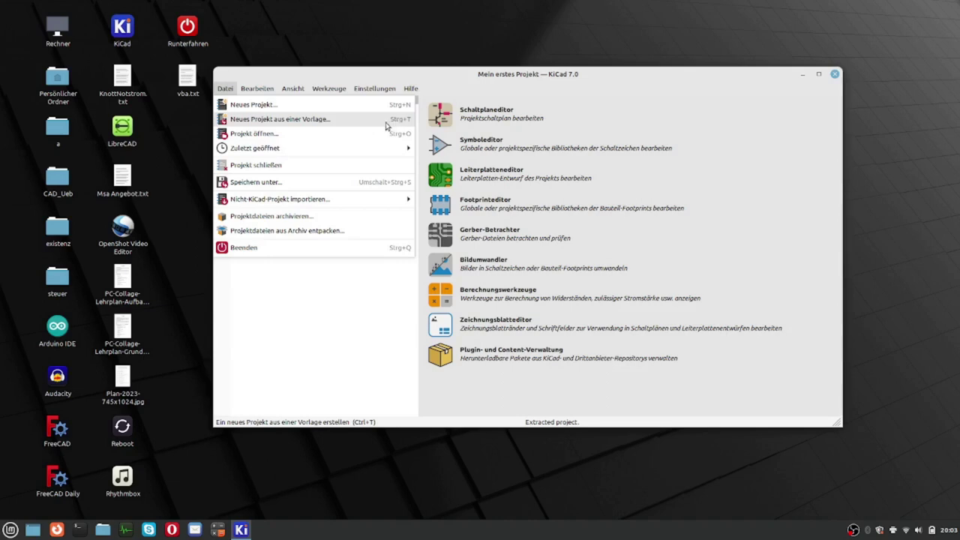
left_click(305, 123)
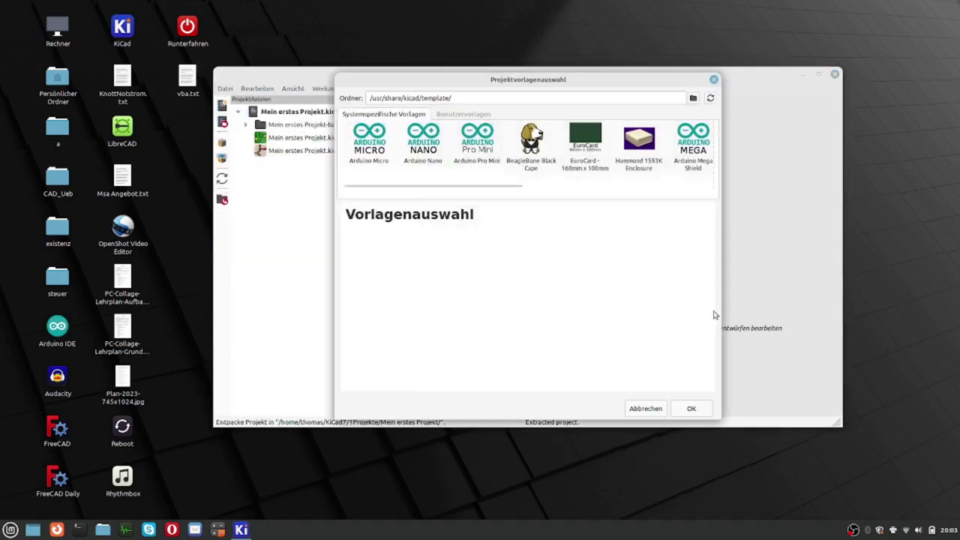
left_click_drag(717, 310, 944, 286)
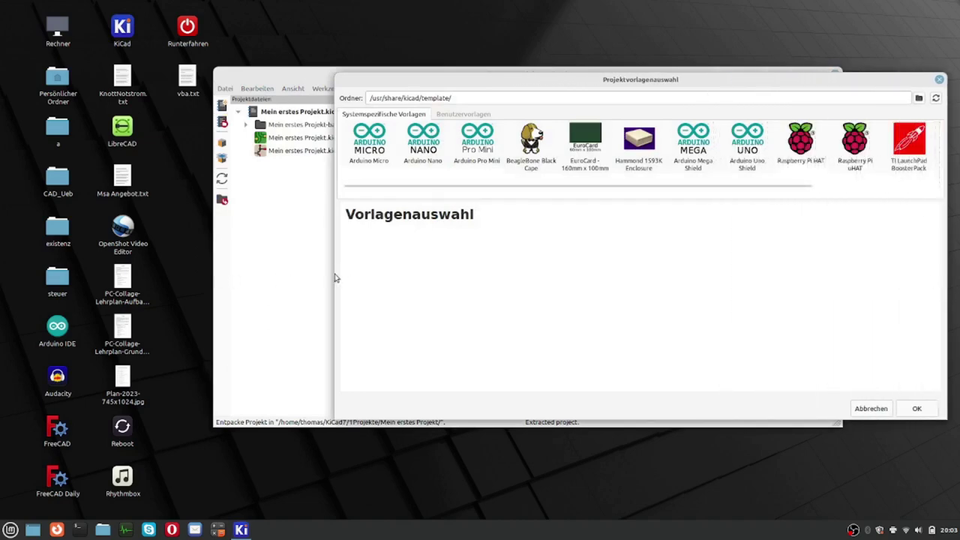
left_click_drag(333, 273, 130, 280)
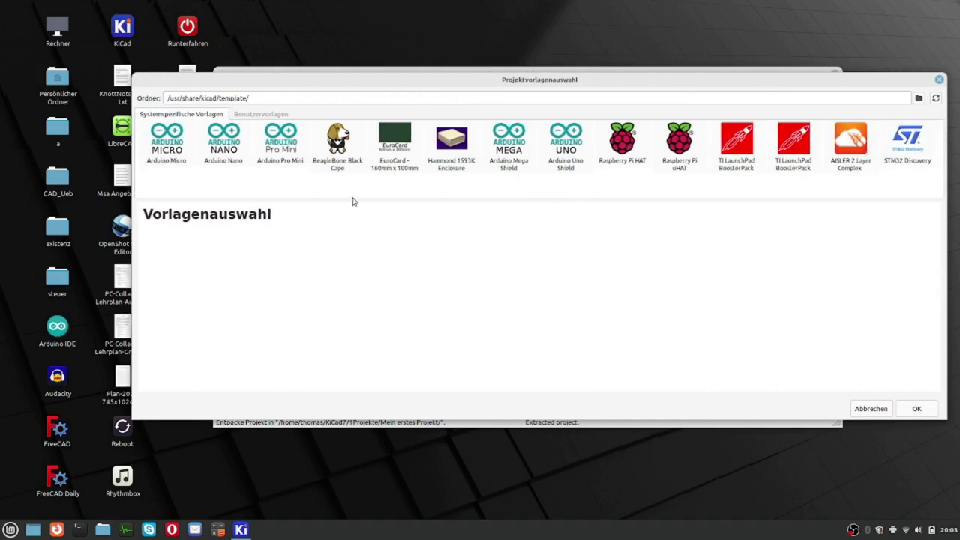
Preview the Arduino Nano and Arduino Micro templates, examining their descriptions and board layouts
left_click(240, 143)
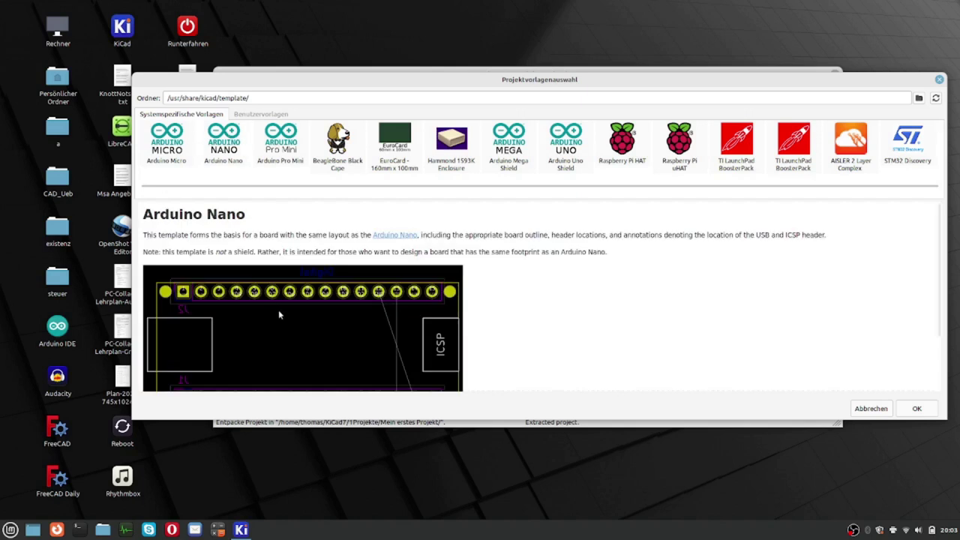
scroll(274, 319, "down", 1)
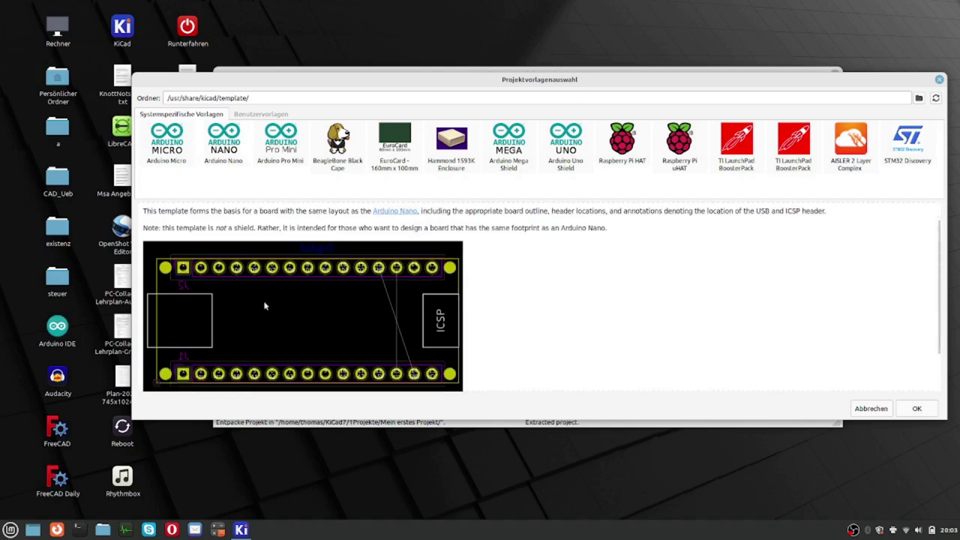
scroll(245, 311, "down", 1)
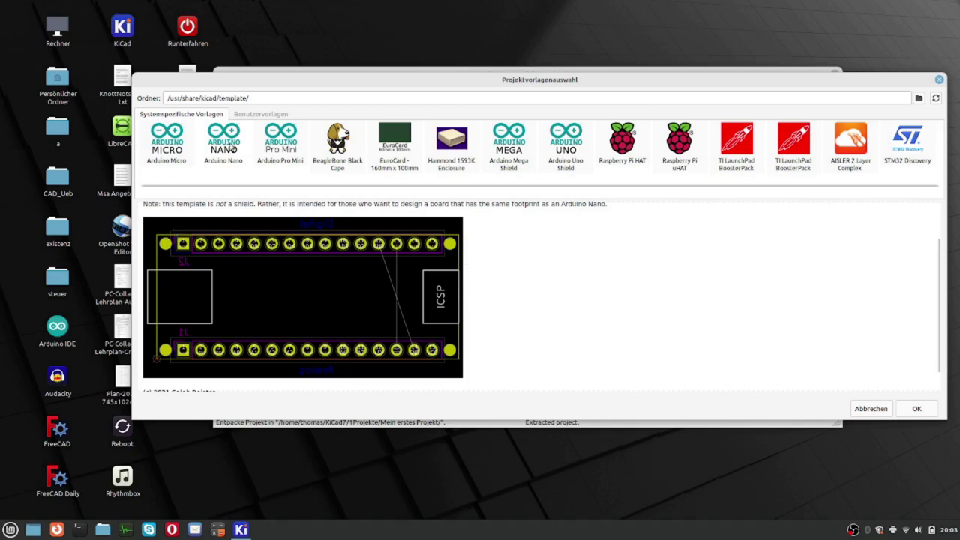
left_click(177, 135)
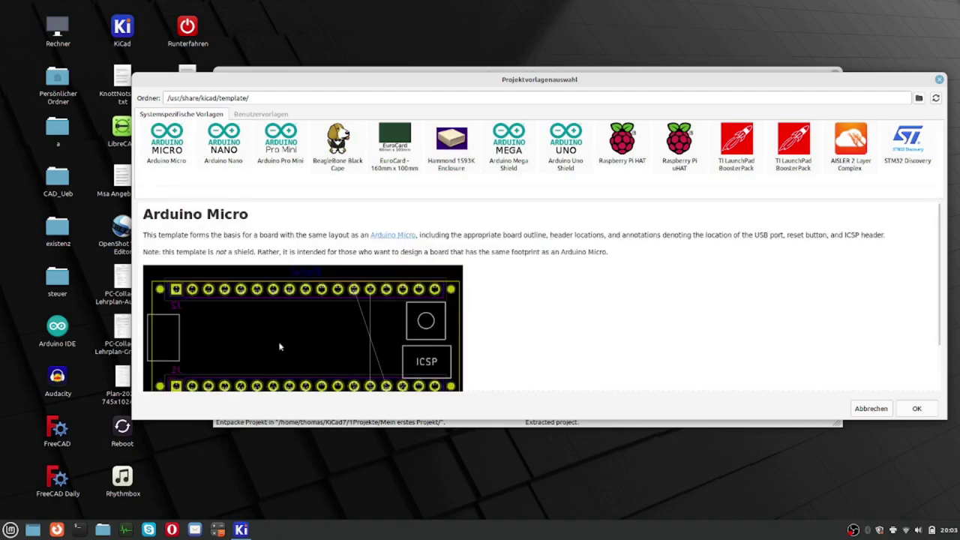
scroll(165, 289, "down", 1)
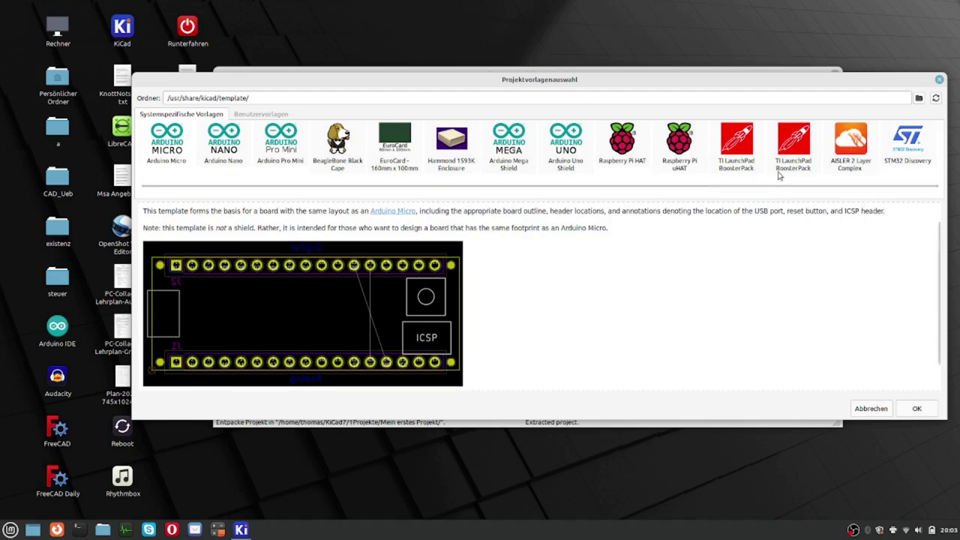
Preview the AISLER 2 Layer Complex template and examine its trace width and via selection notes
left_click(849, 142)
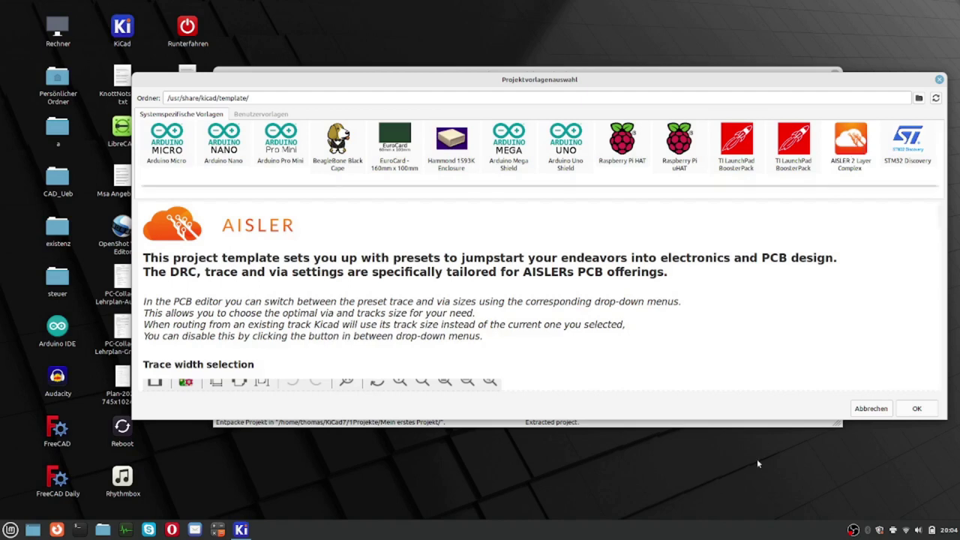
scroll(746, 364, "down", 3)
scroll(747, 364, "down", 2)
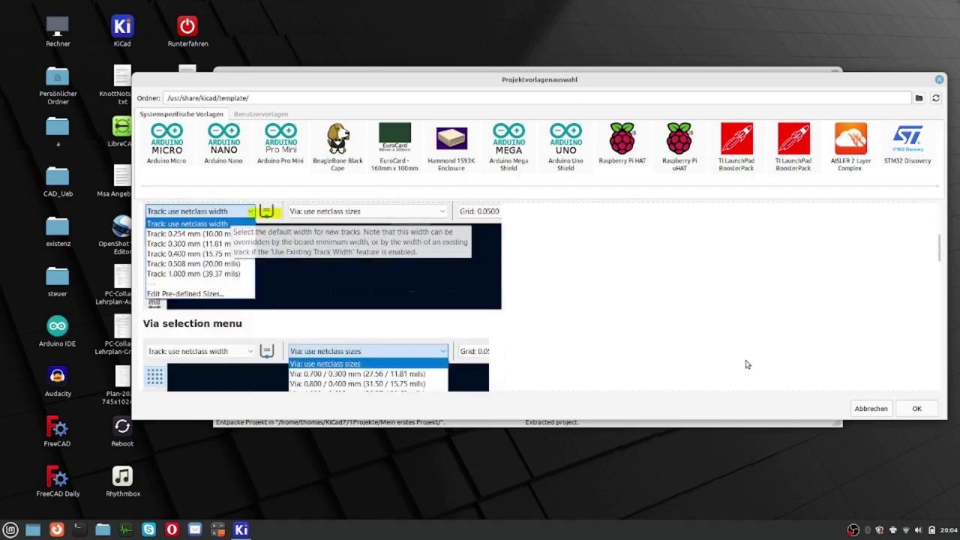
scroll(746, 364, "up", 4)
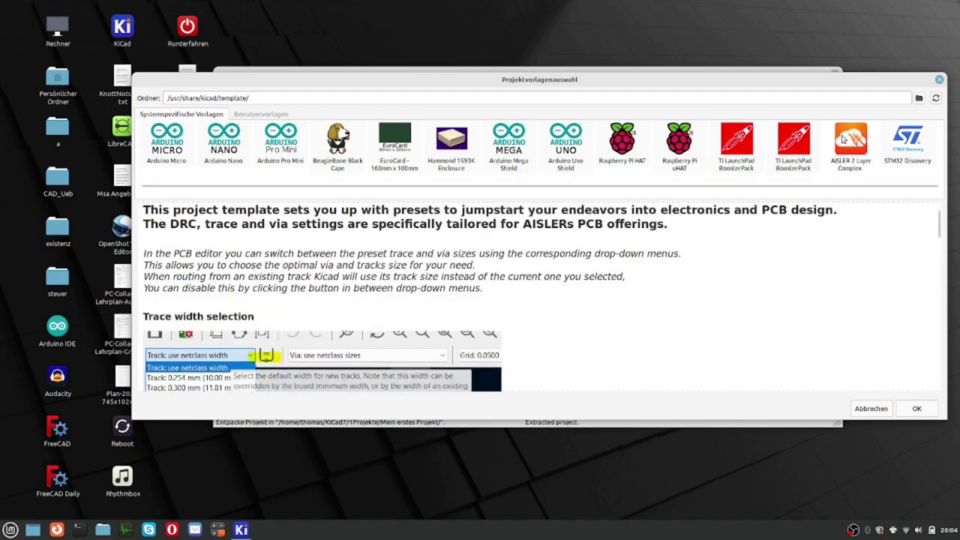
Examine the AISLER 2 Layer Complex template notes on trace widths, via sizes, the Design Rules Checker and the Push to AISLER plugin
scroll(796, 308, "down", 4)
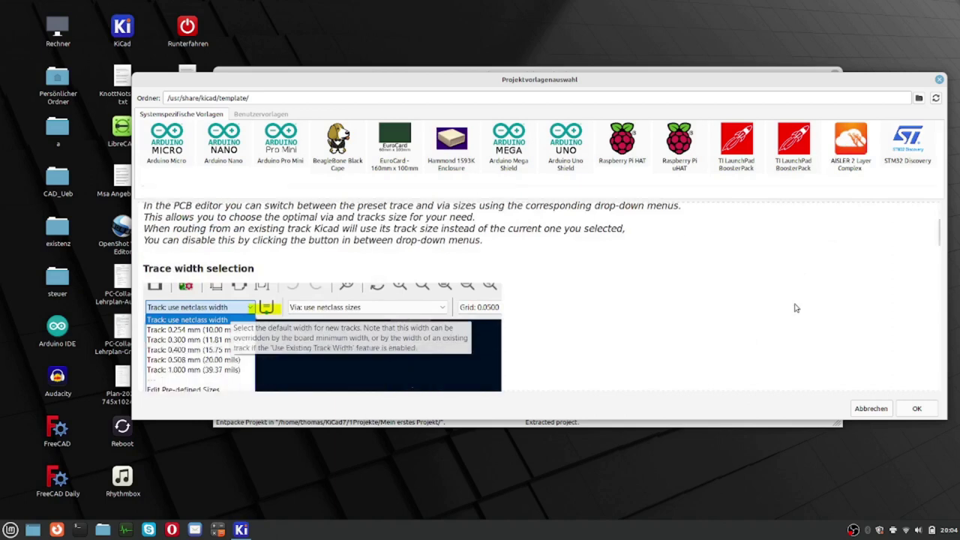
scroll(785, 309, "down", 2)
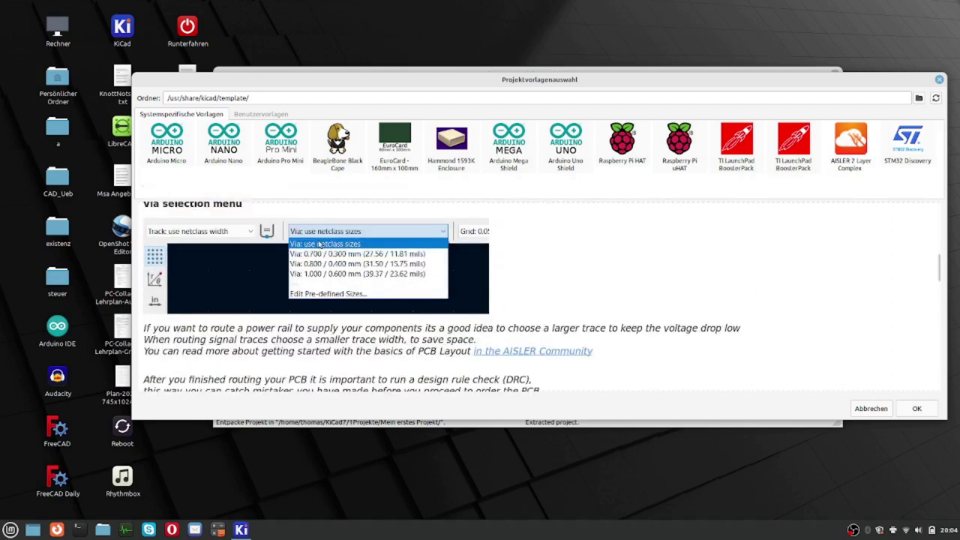
scroll(347, 280, "up", 2)
scroll(204, 271, "up", 1)
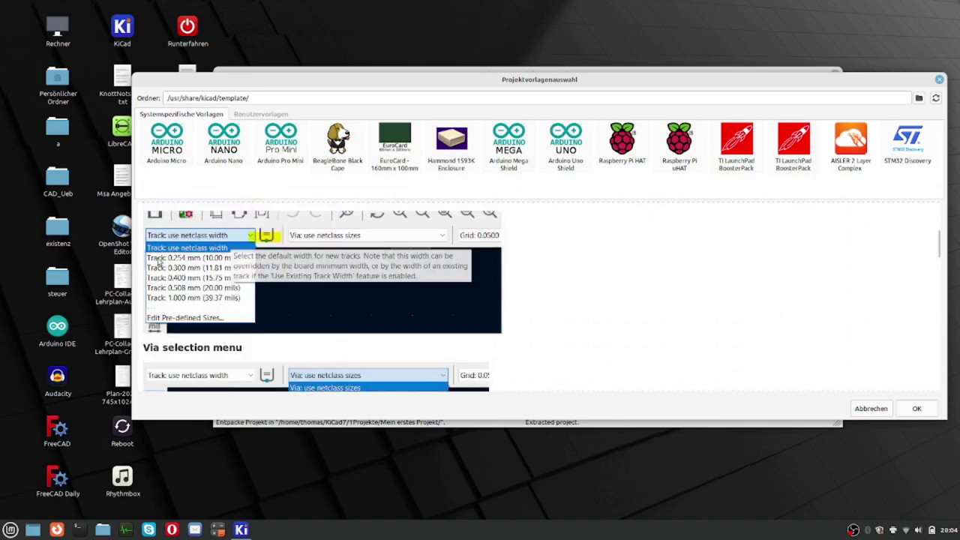
scroll(698, 294, "down", 1)
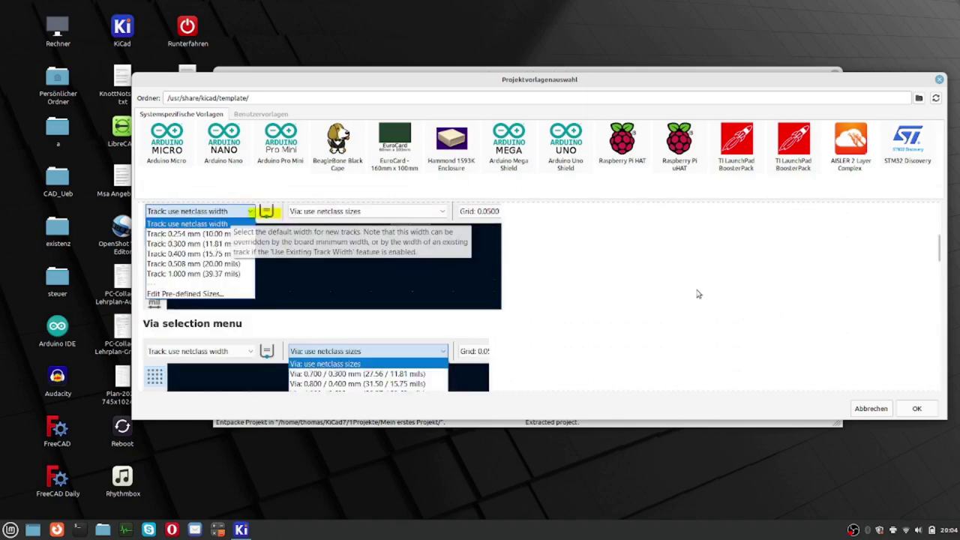
scroll(697, 294, "down", 3)
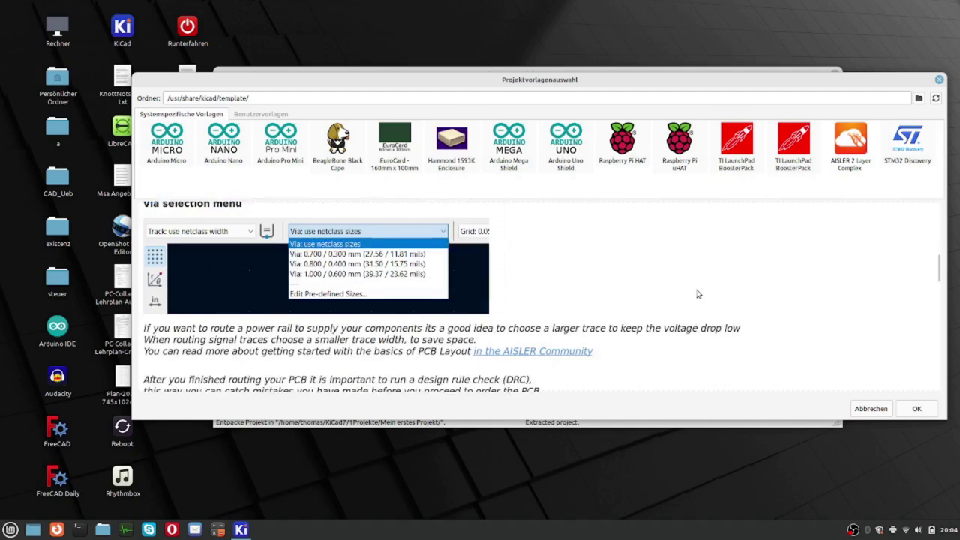
scroll(698, 294, "down", 2)
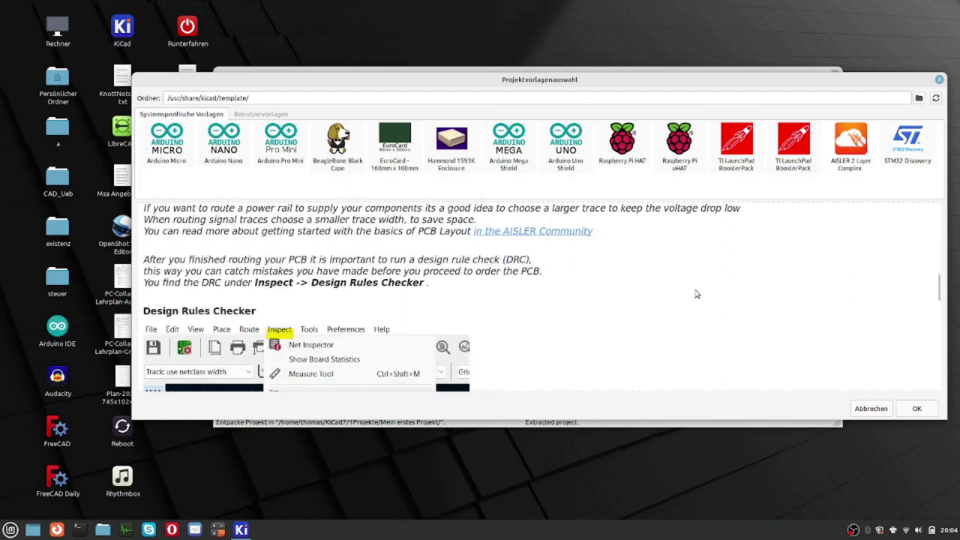
scroll(587, 322, "down", 2)
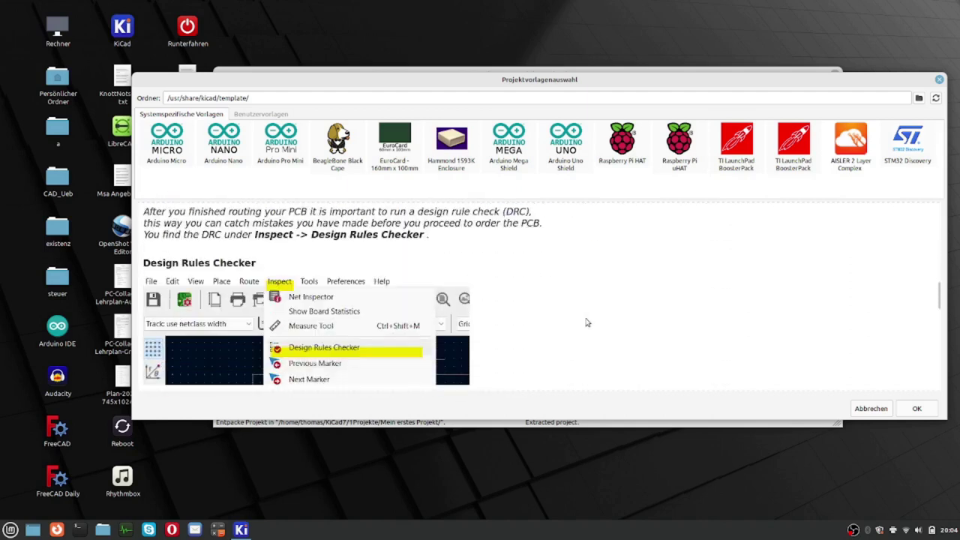
scroll(587, 324, "down", 2)
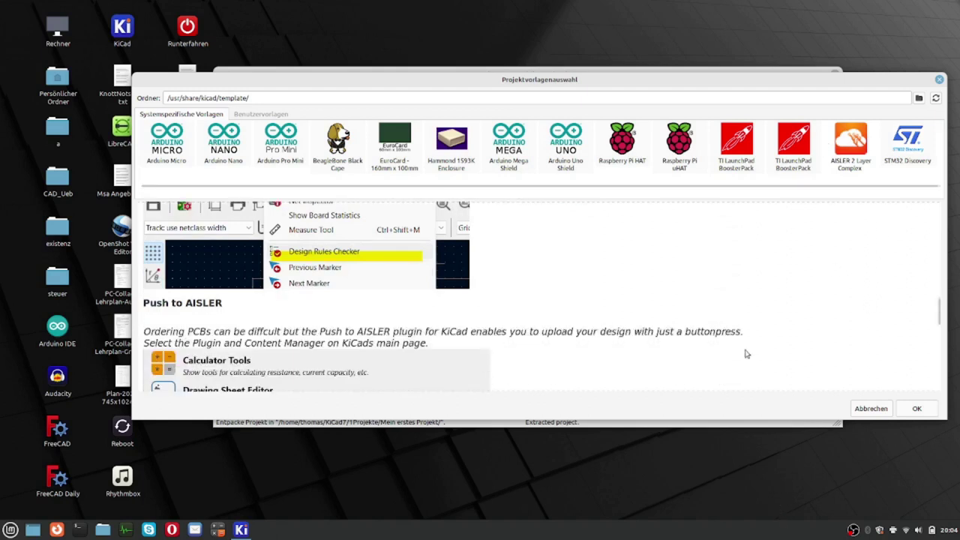
Look through the user-defined templates and close the template selection without creating a project
left_click(256, 117)
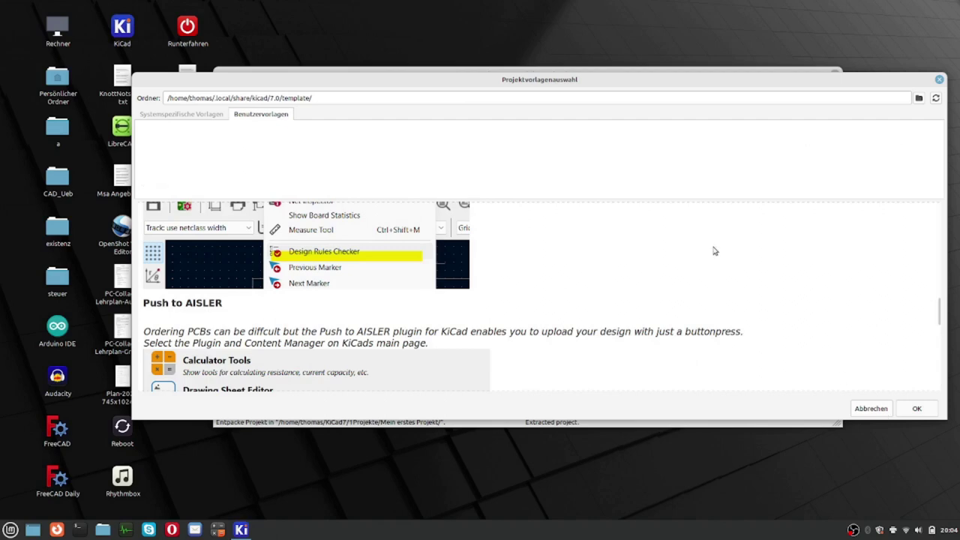
scroll(713, 251, "down", 5)
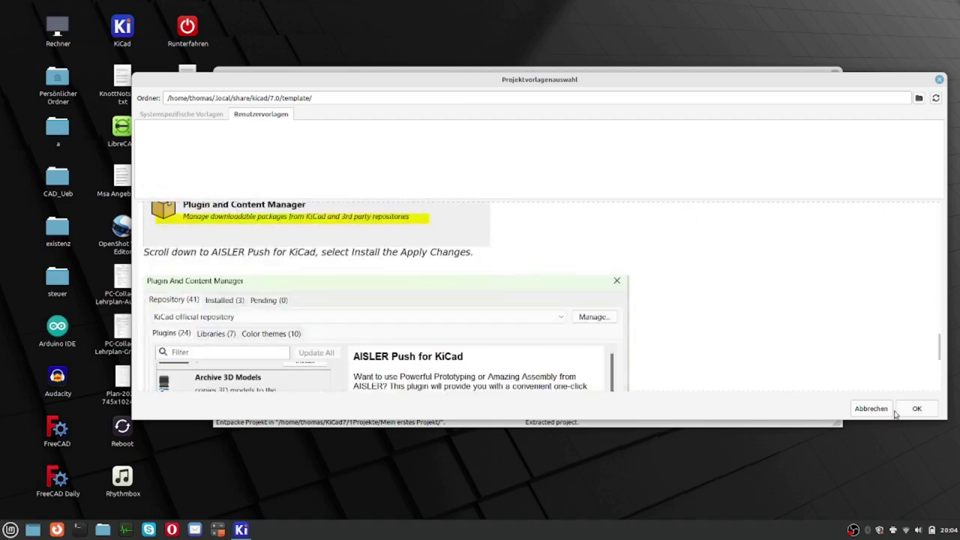
left_click(866, 411)
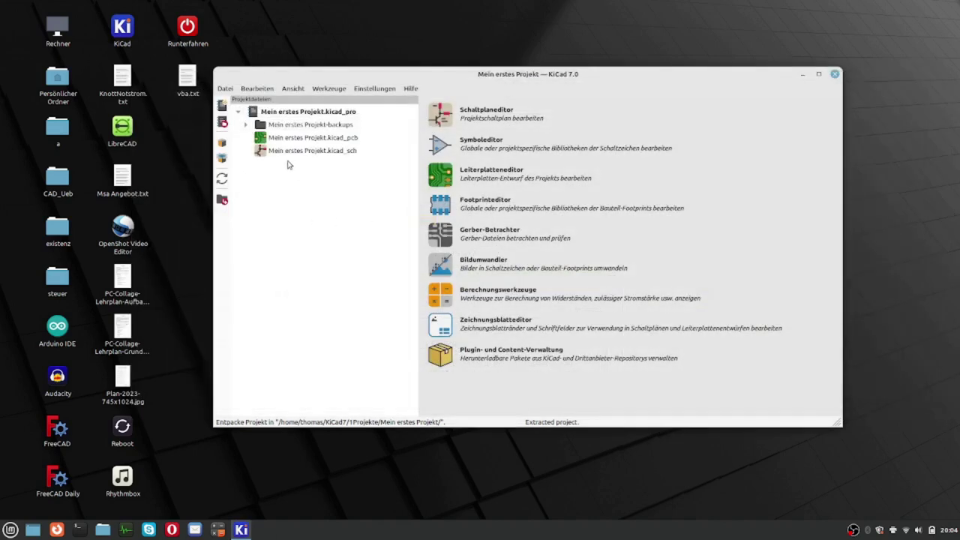
Check the availability of cut, copy and paste with nothing selected, for the project backups folder, and for the schematic file
left_click(255, 88)
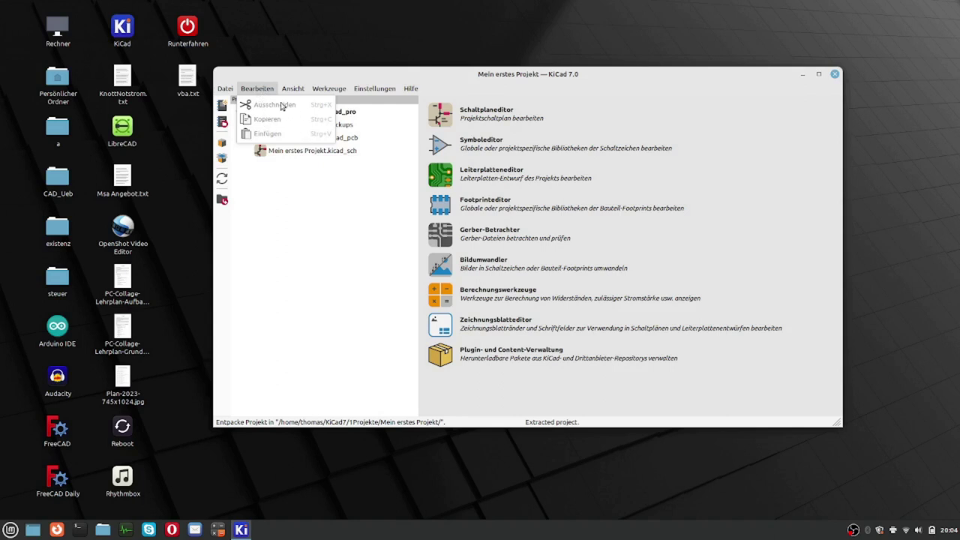
left_click(279, 199)
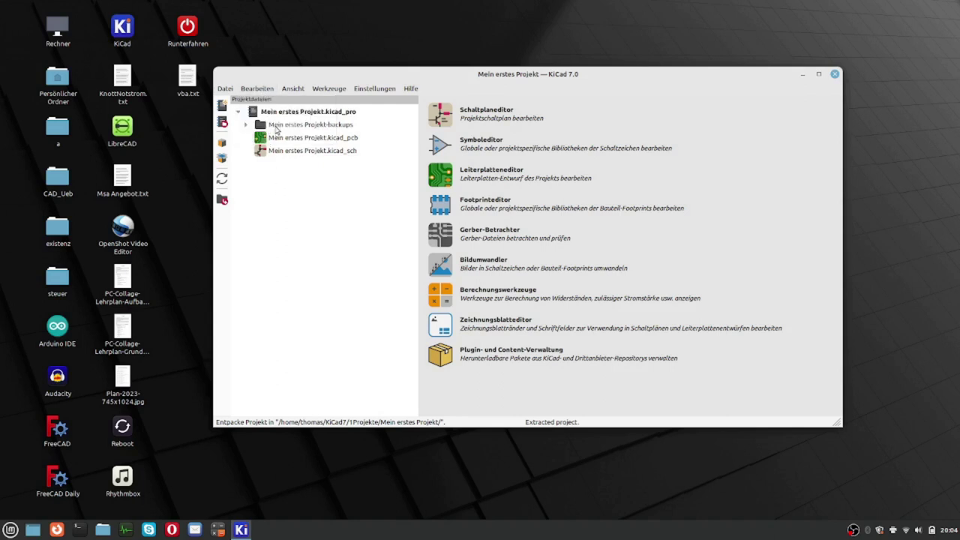
left_click(275, 125)
left_click(259, 90)
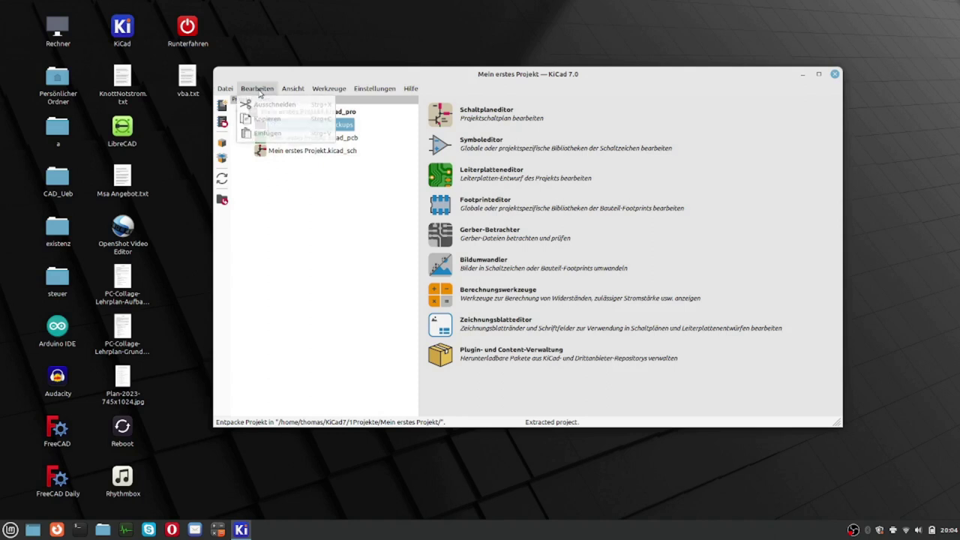
left_click(293, 169)
left_click(293, 150)
left_click(272, 90)
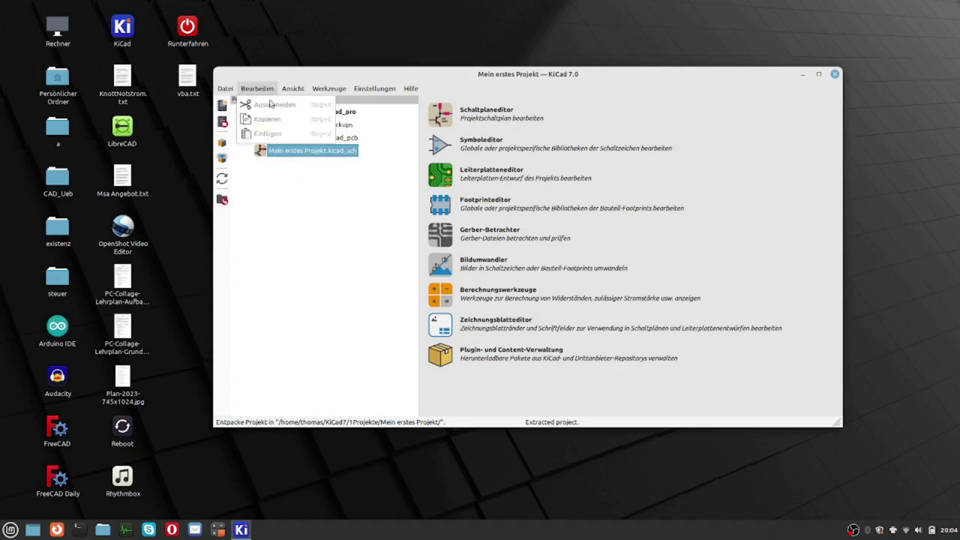
left_click(315, 198)
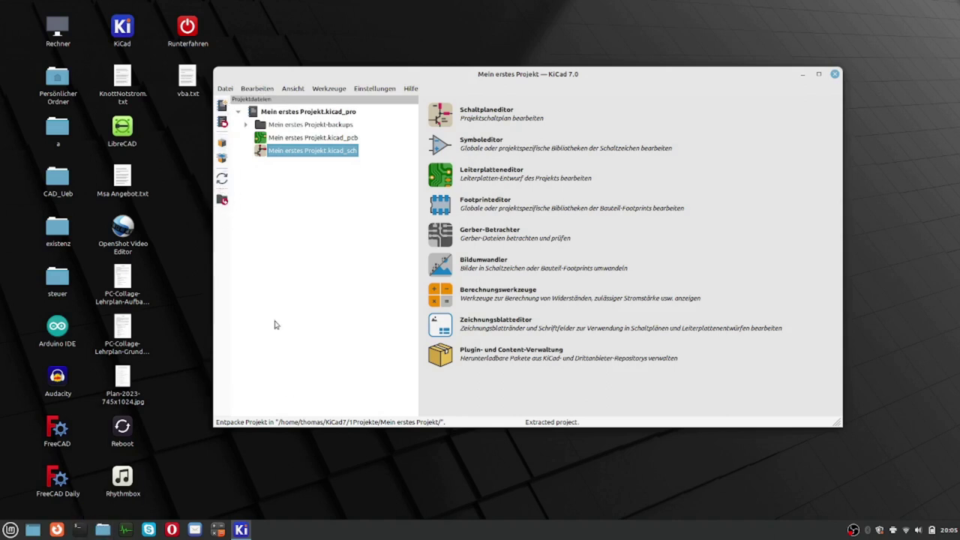
Try to open the text editor from KiCad, and cancel choosing a preferred editor
left_click(293, 90)
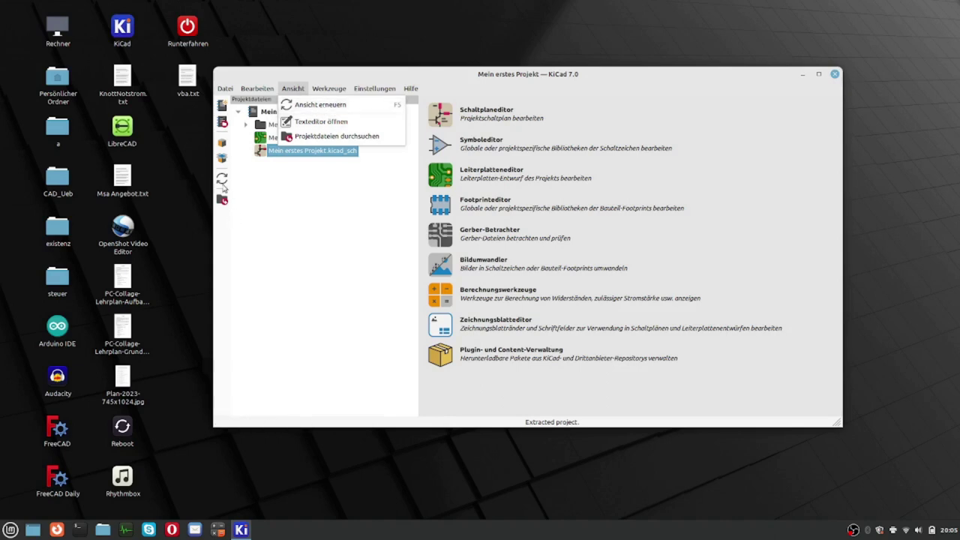
left_click(309, 123)
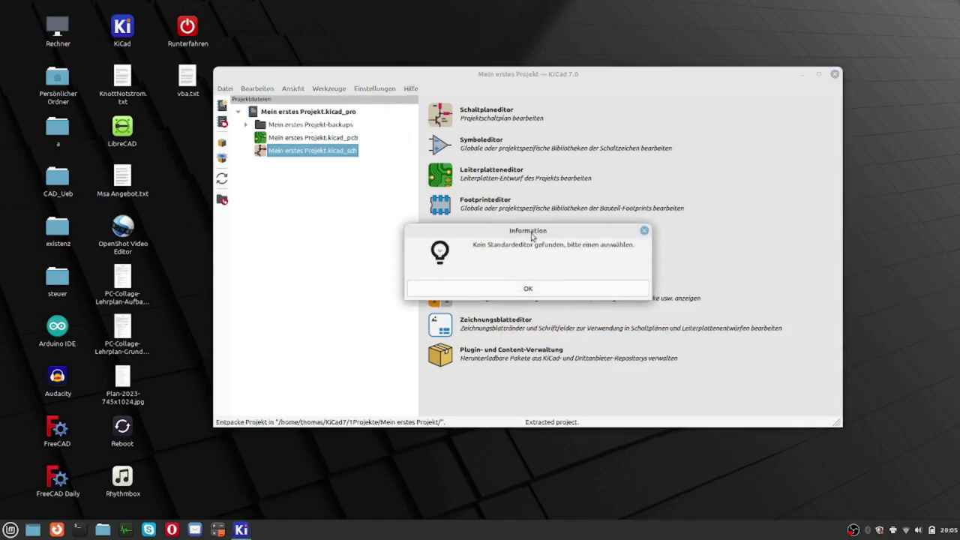
left_click(529, 290)
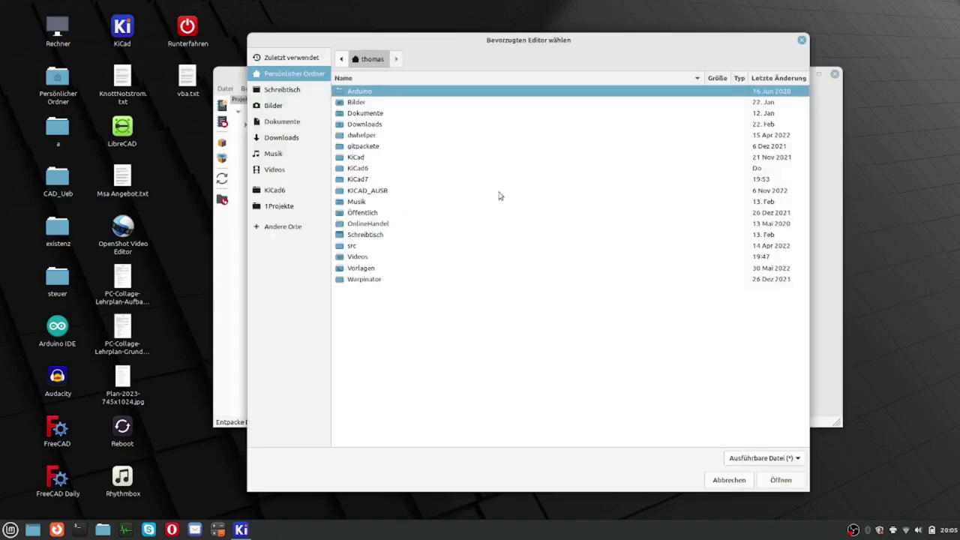
left_click(724, 482)
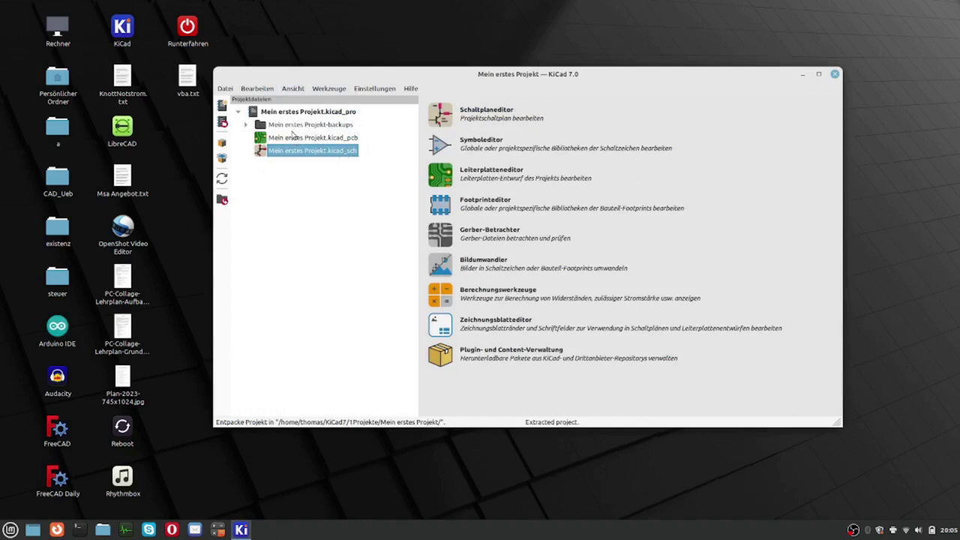
left_click(299, 90)
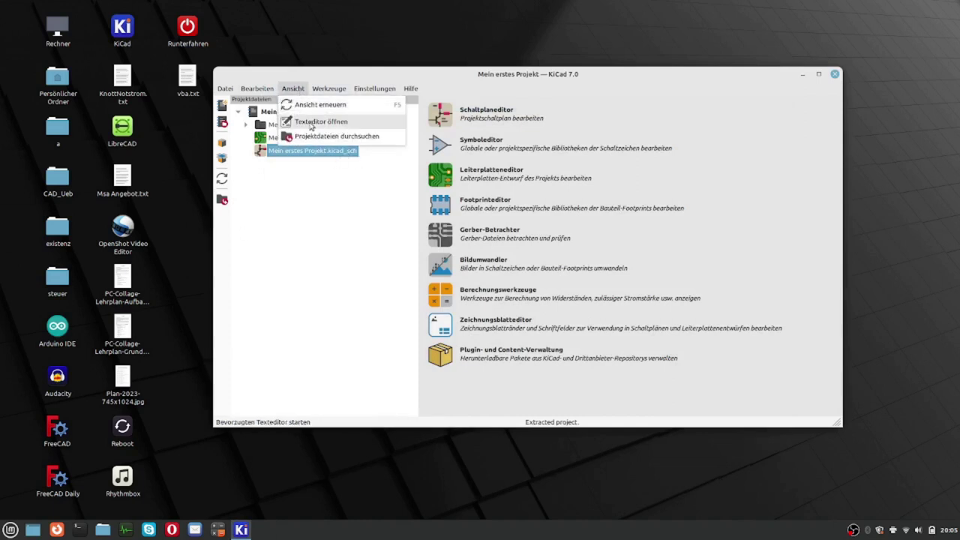
left_click(297, 243)
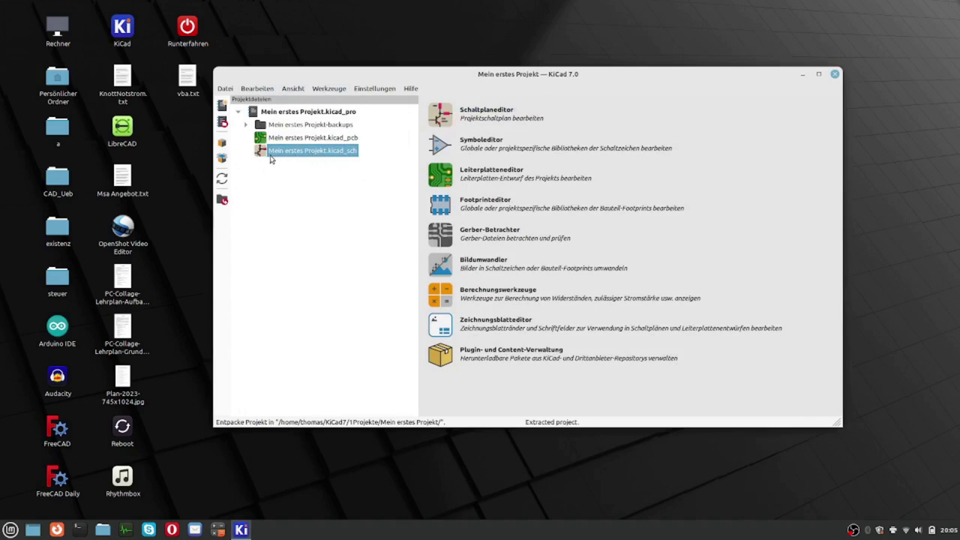
left_click(293, 91)
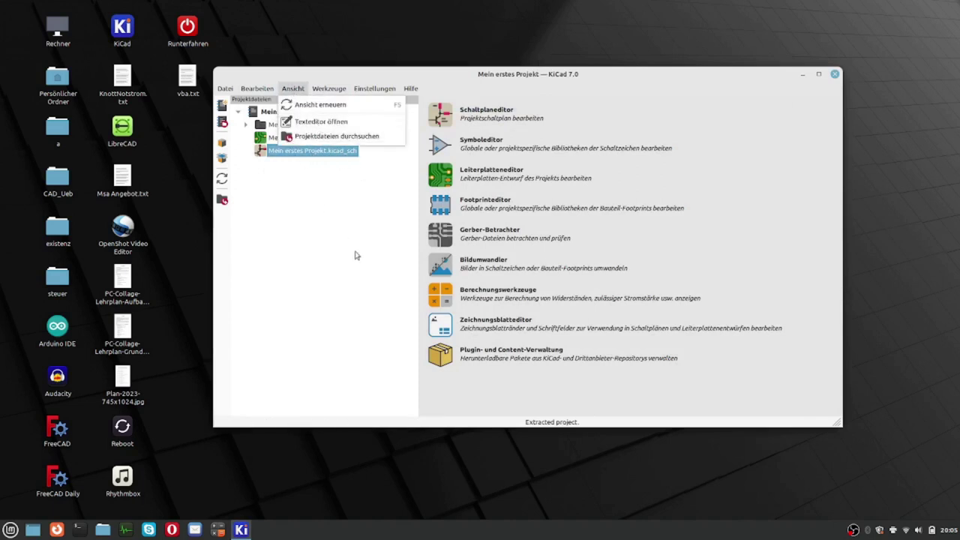
left_click(326, 253)
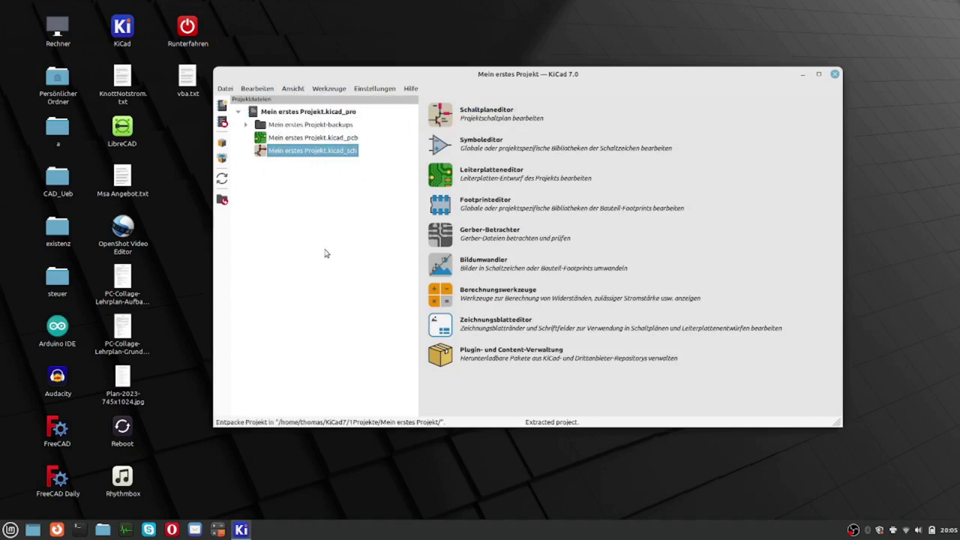
left_click(322, 91)
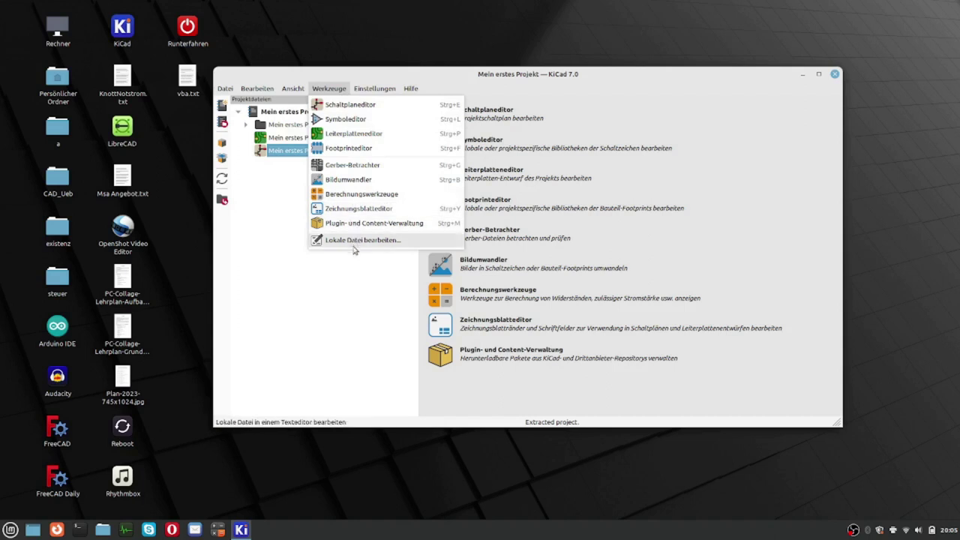
left_click(262, 375)
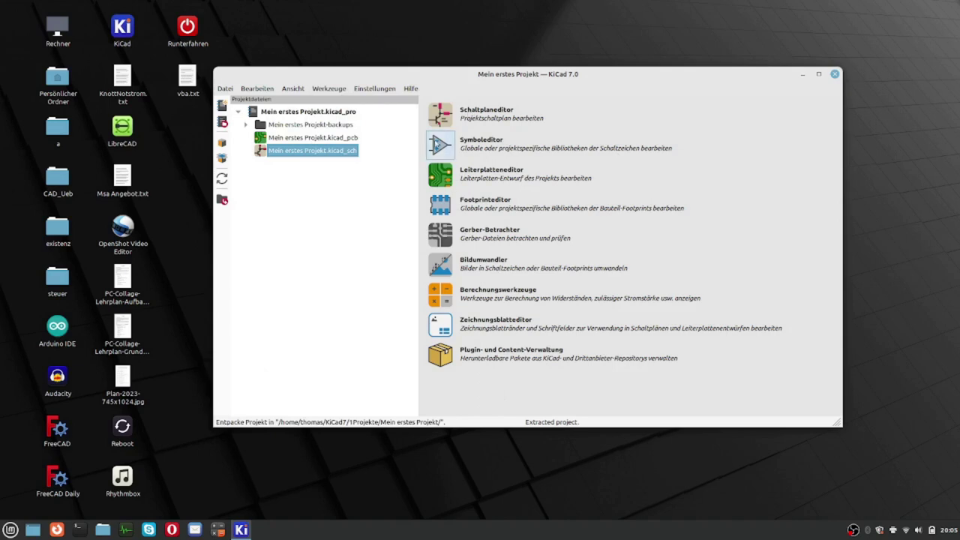
Try to edit the local file Mein erstes Projekt.kicad_sch as text, and cancel the preferred editor selection
left_click(335, 92)
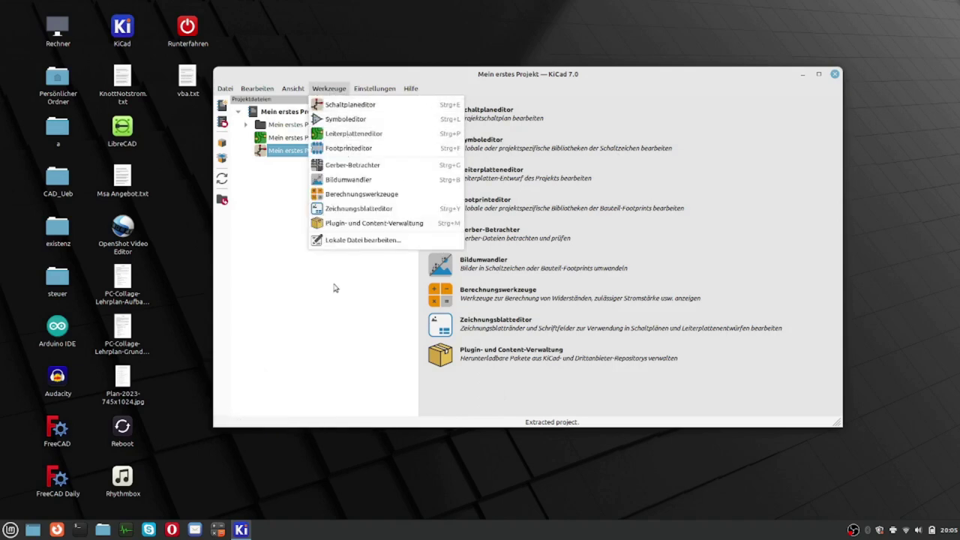
left_click(345, 241)
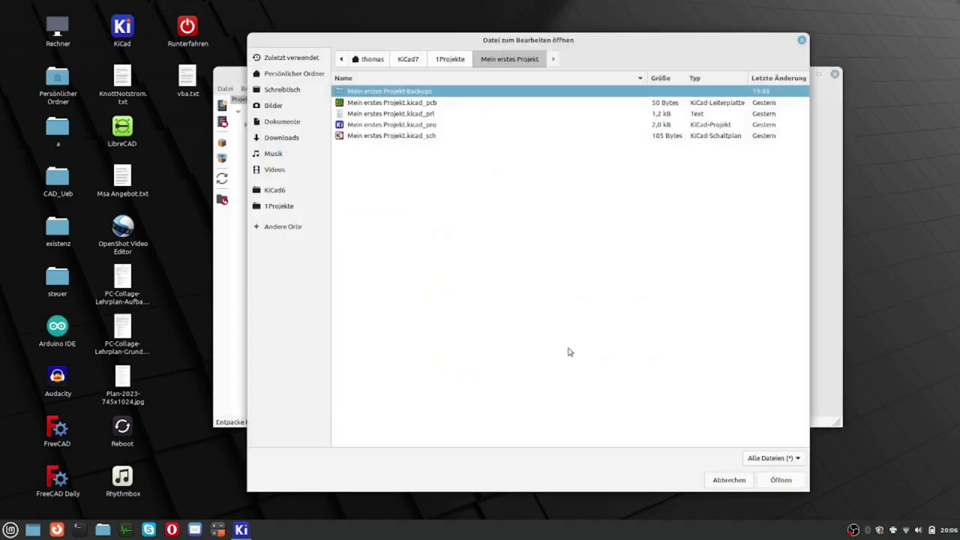
double_click(432, 136)
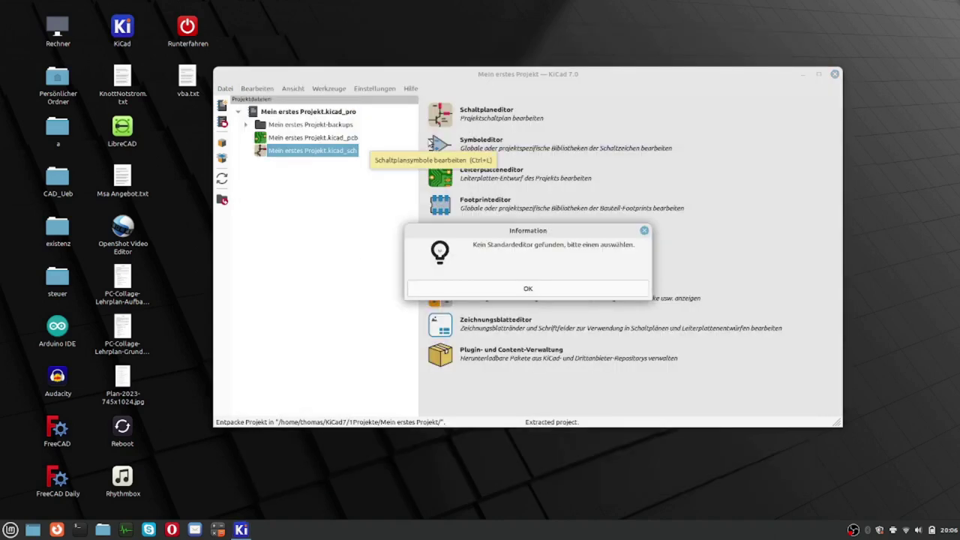
left_click(489, 292)
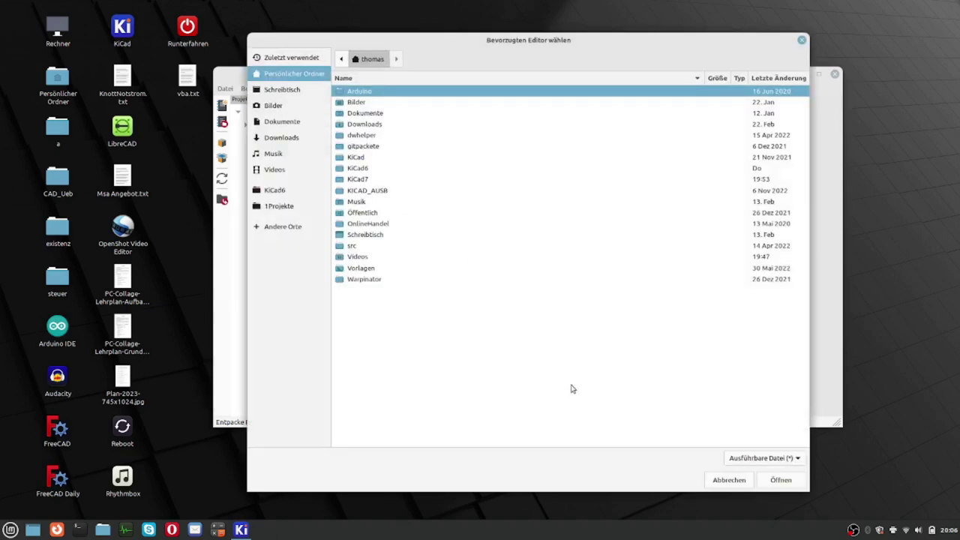
left_click(720, 484)
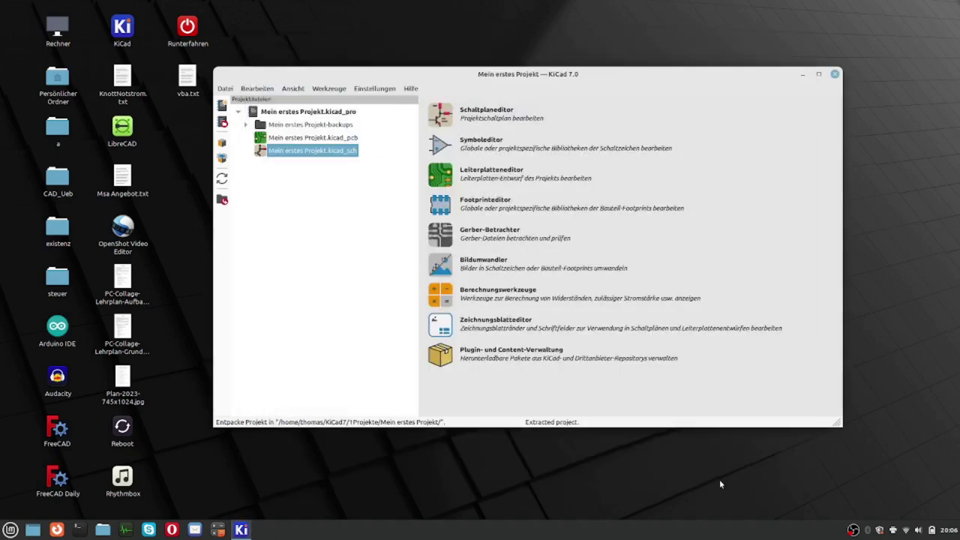
Try once more to open Mein erstes Projekt.kicad_sch for text editing, then dismiss the request for a default editor
left_click(321, 88)
left_click(358, 242)
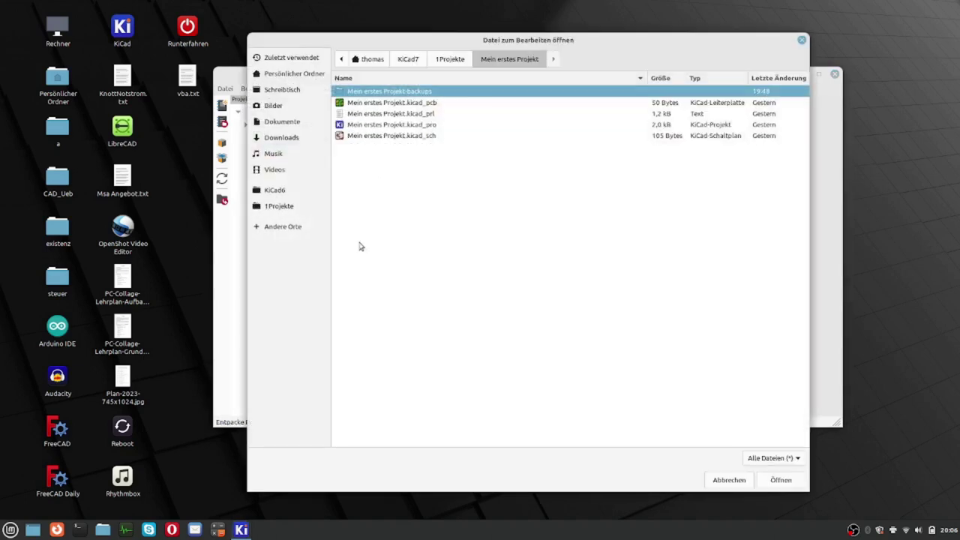
left_click(375, 137)
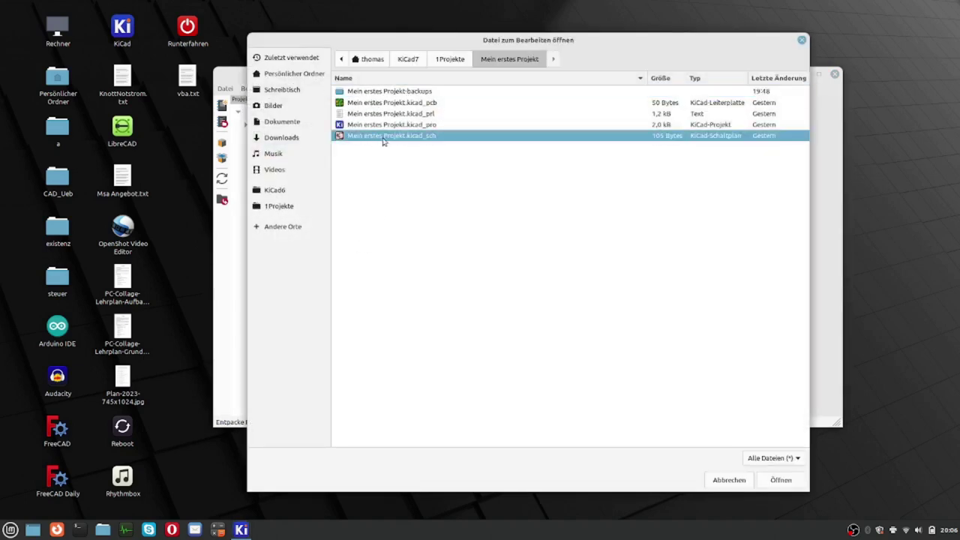
key("Return")
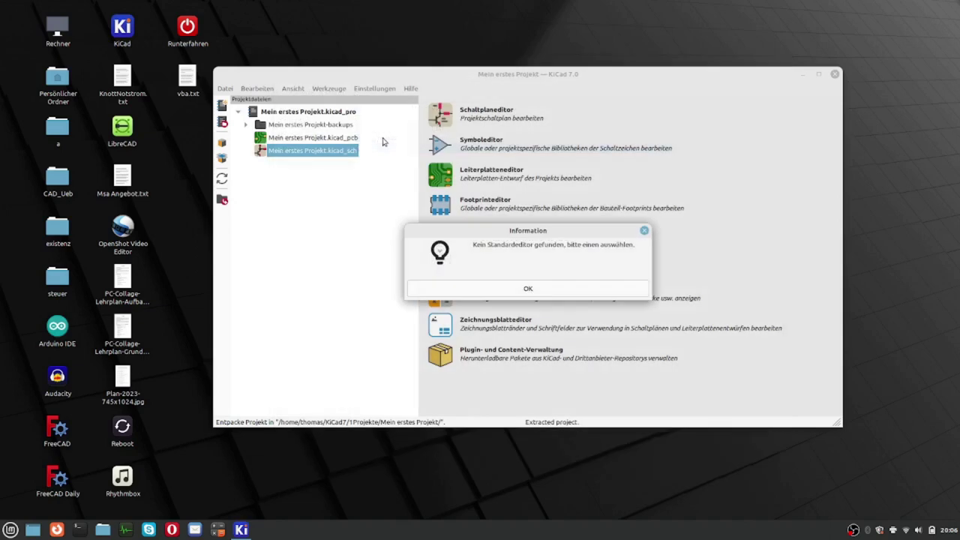
left_click(446, 292)
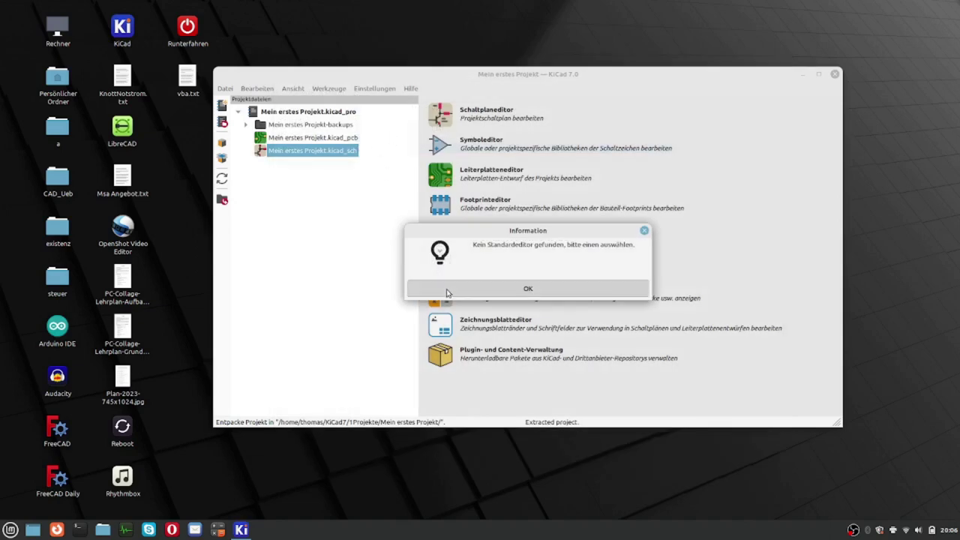
left_click(733, 481)
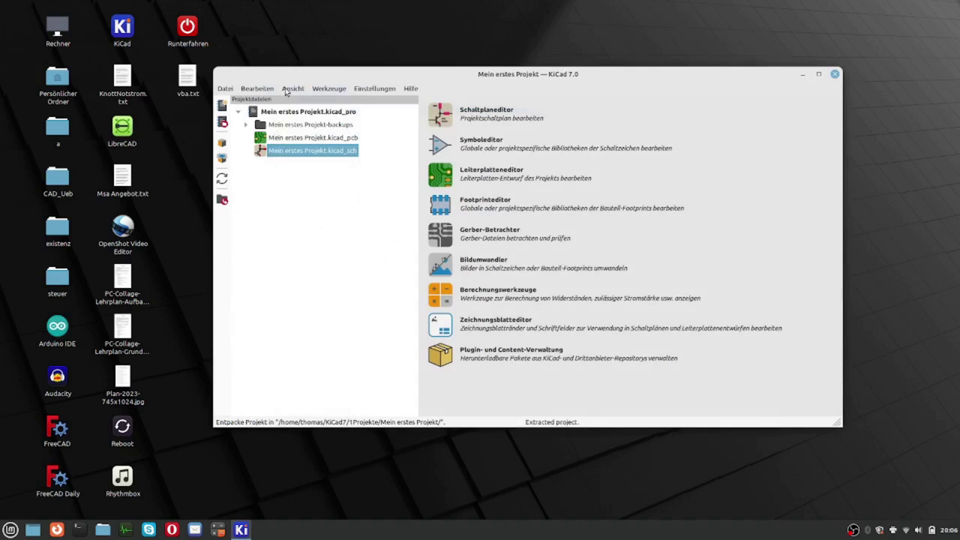
Look over the available view, tool and preferences commands, including the interface language choices, without changing anything
left_click(285, 91)
left_click(340, 228)
left_click(338, 91)
left_click(280, 226)
left_click(382, 90)
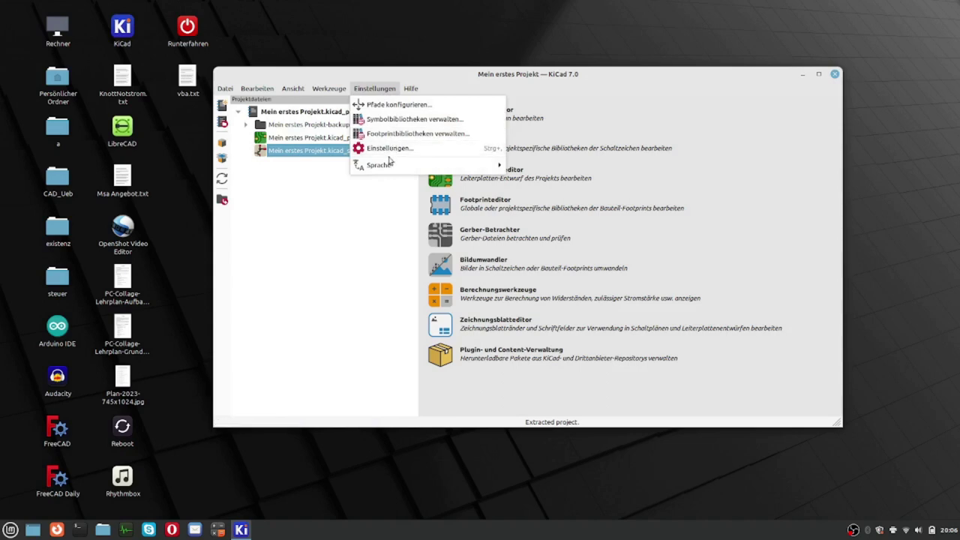
mouse_move(397, 165)
left_click(368, 228)
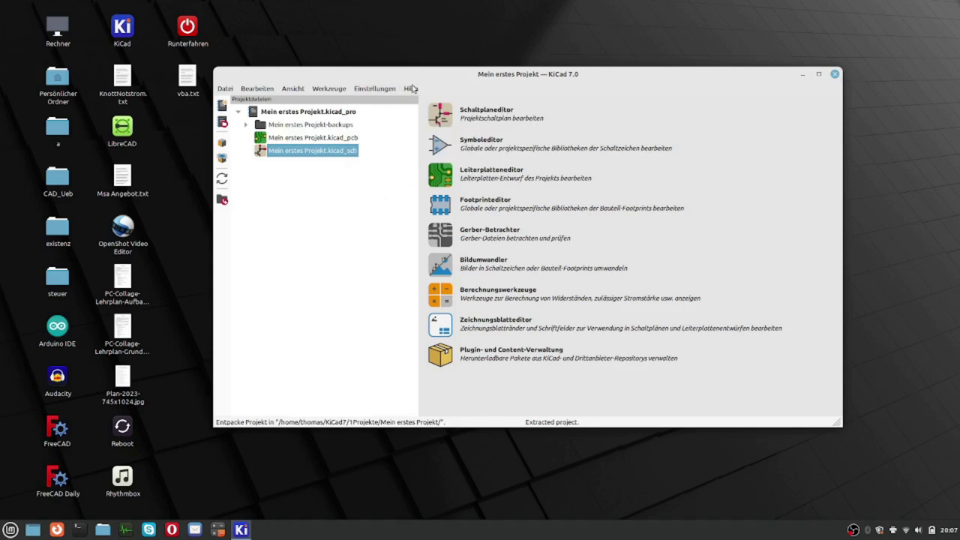
left_click(371, 93)
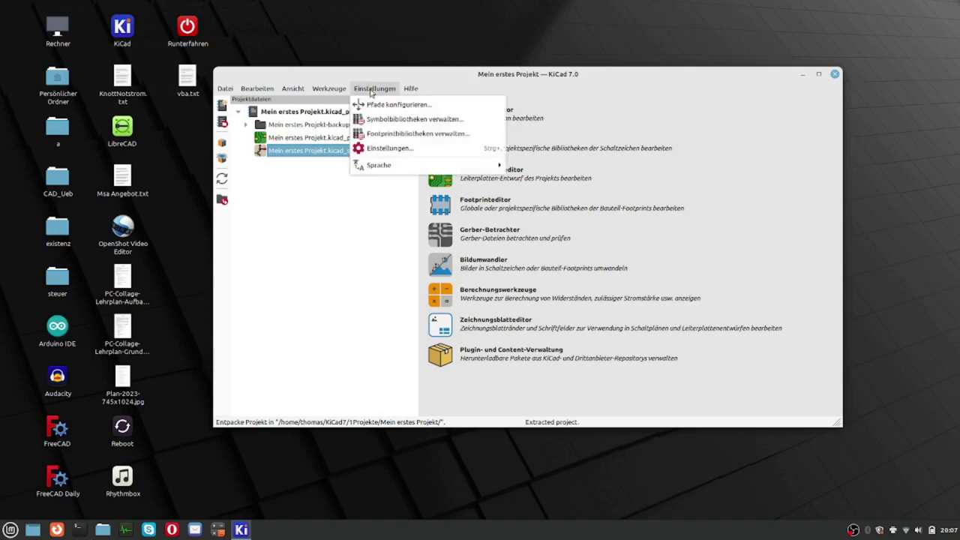
left_click(389, 268)
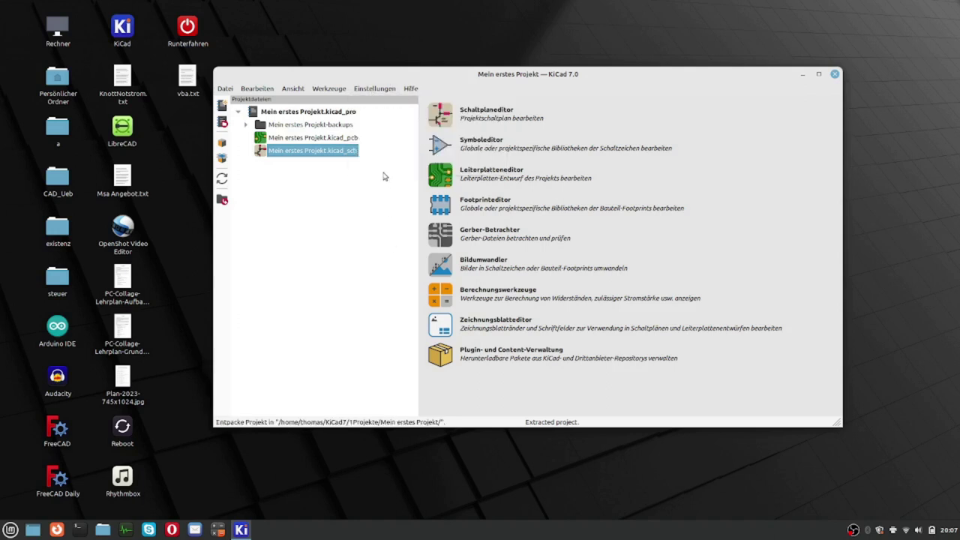
Open the Erste Schritte mit KiCad guide and skim it from the introduction to the PCB Design Workflow section
left_click(411, 88)
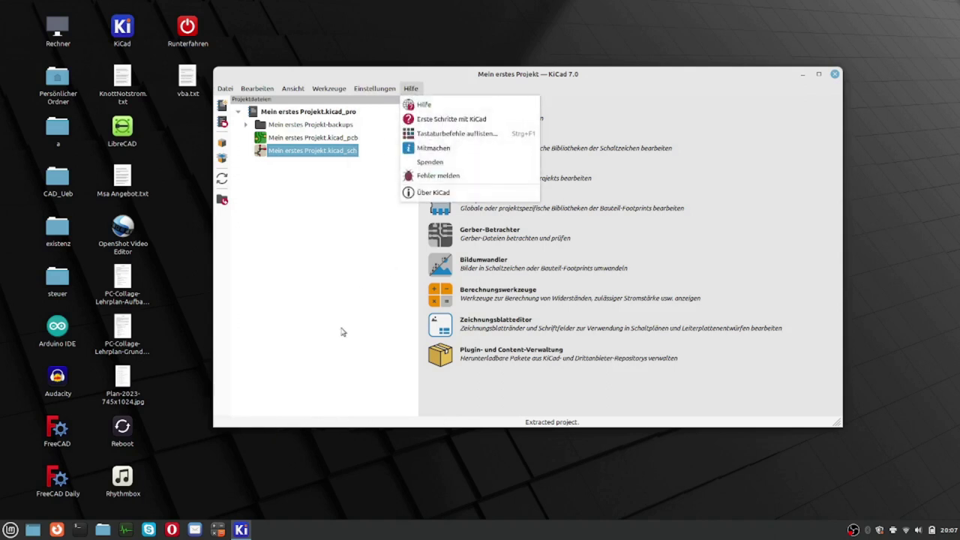
left_click(452, 120)
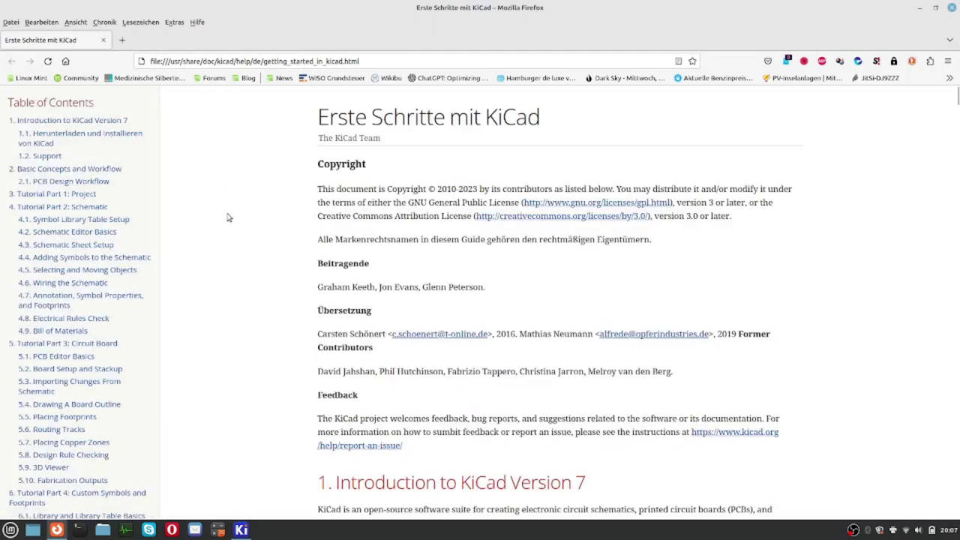
scroll(228, 217, "down", 5)
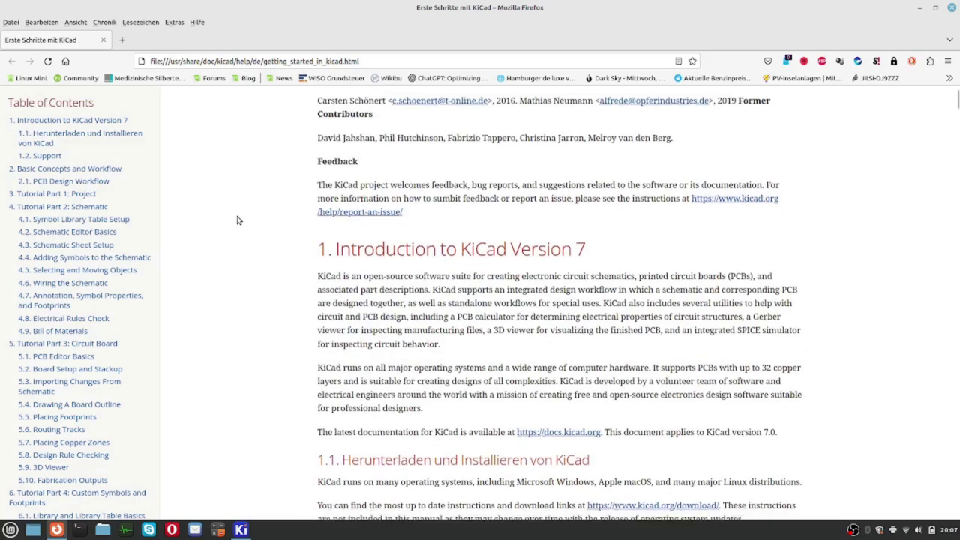
scroll(236, 220, "up", 3)
scroll(239, 221, "down", 5)
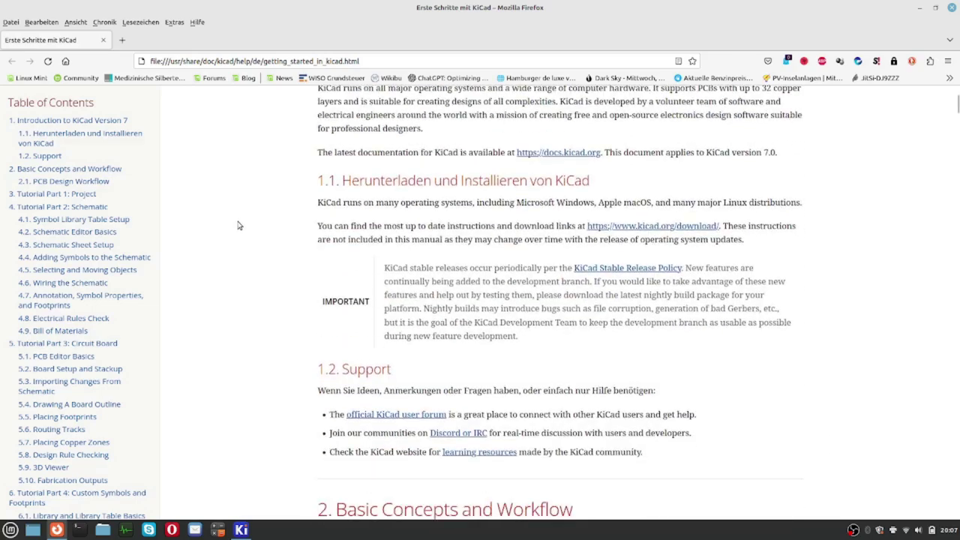
scroll(239, 223, "up", 3)
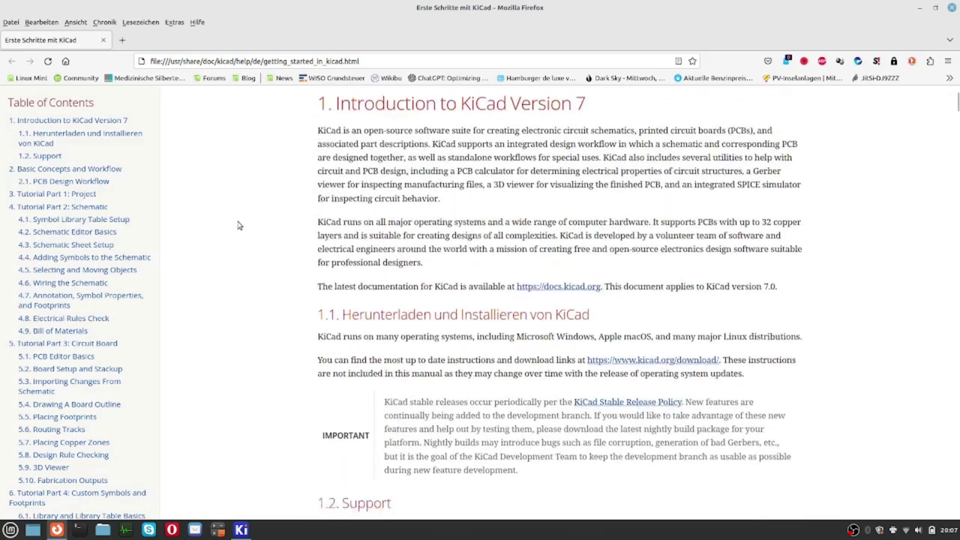
scroll(248, 227, "down", 5)
scroll(255, 228, "down", 4)
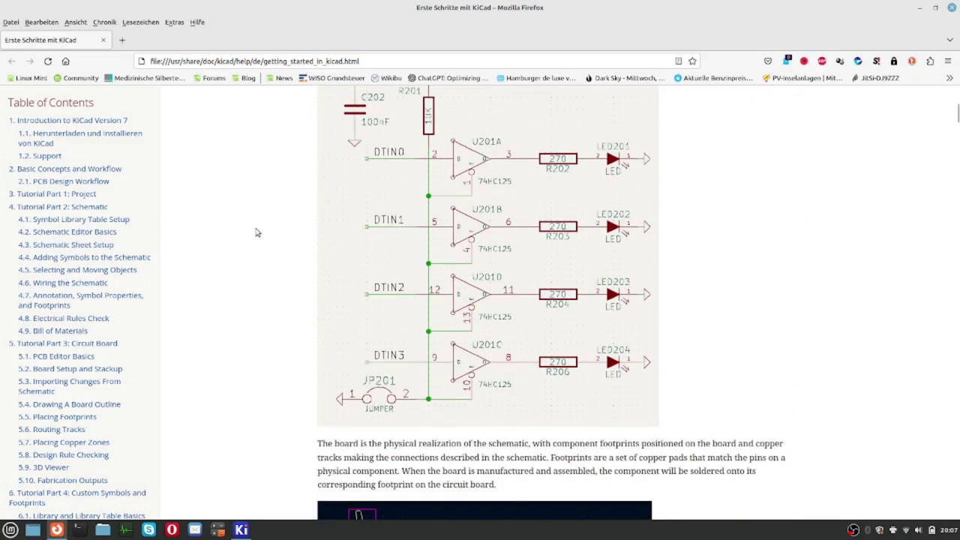
scroll(255, 233, "down", 3)
scroll(256, 232, "down", 6)
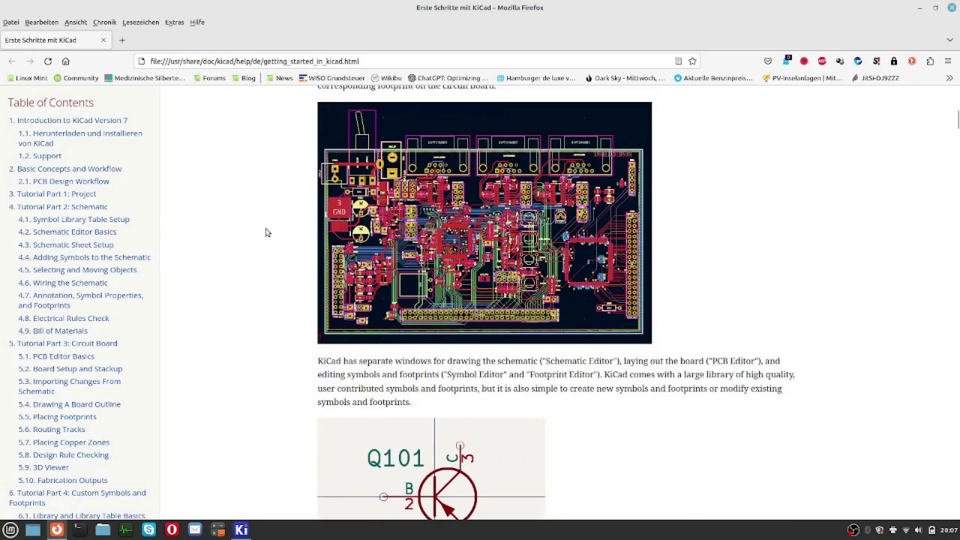
scroll(268, 233, "down", 4)
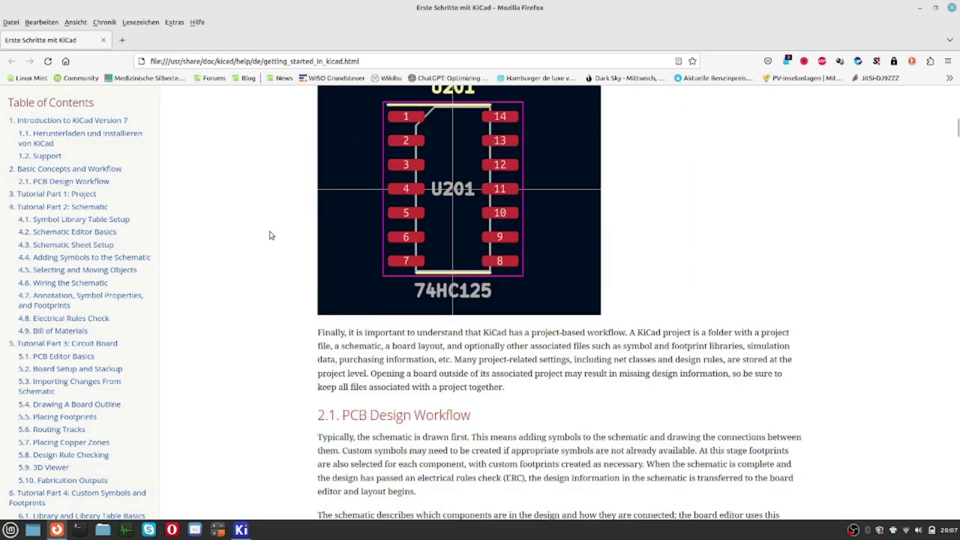
Return to the beginning of the getting-started guide, skim the introduction and installation sections, and close the browser
scroll(263, 218, "up", 16)
scroll(257, 194, "up", 15)
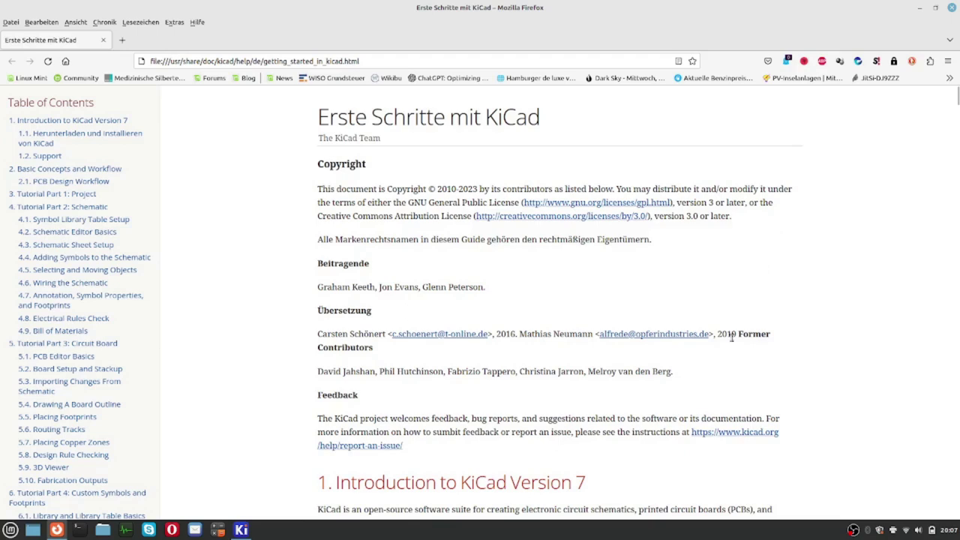
scroll(729, 334, "down", 3)
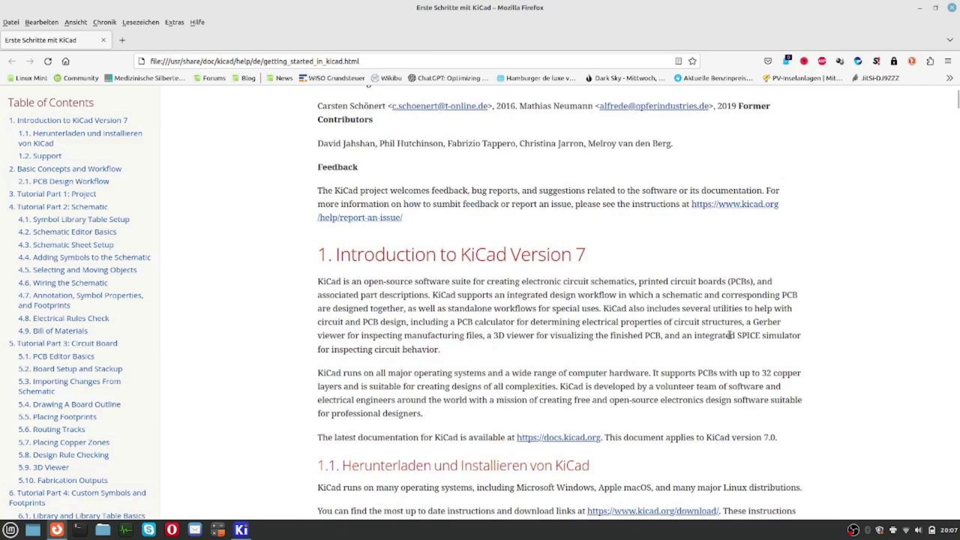
scroll(577, 325, "down", 3)
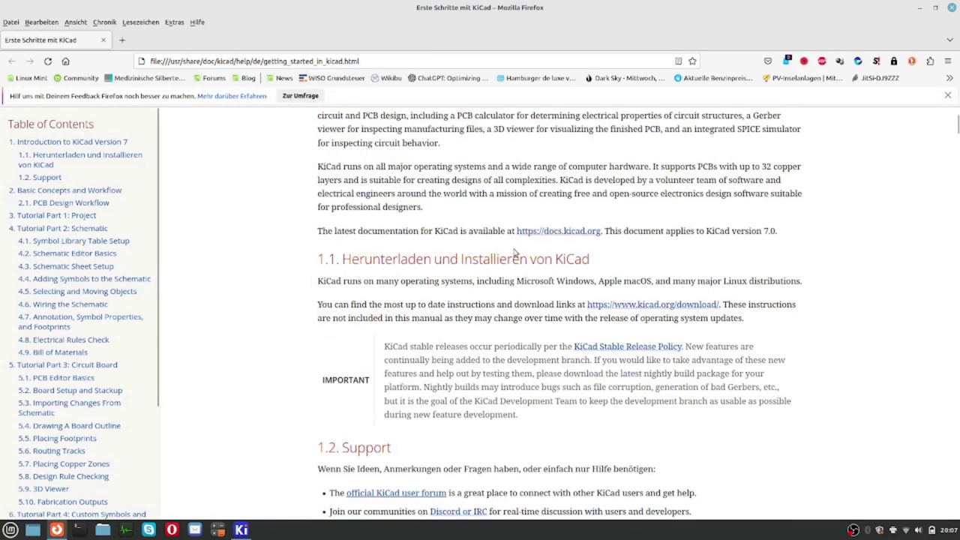
left_click(952, 7)
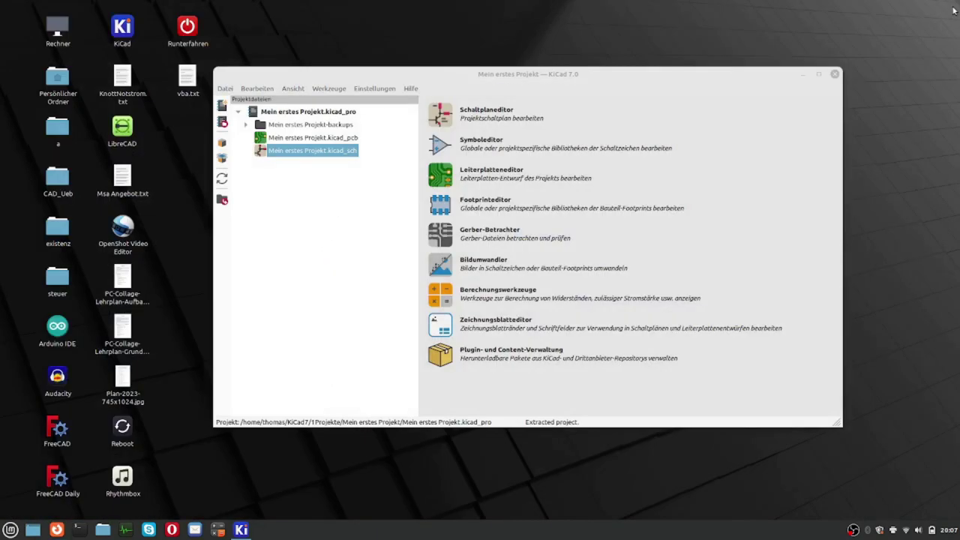
Open the main KiCad help manual, skim the system requirements and project file type sections, and close the browser
left_click(410, 89)
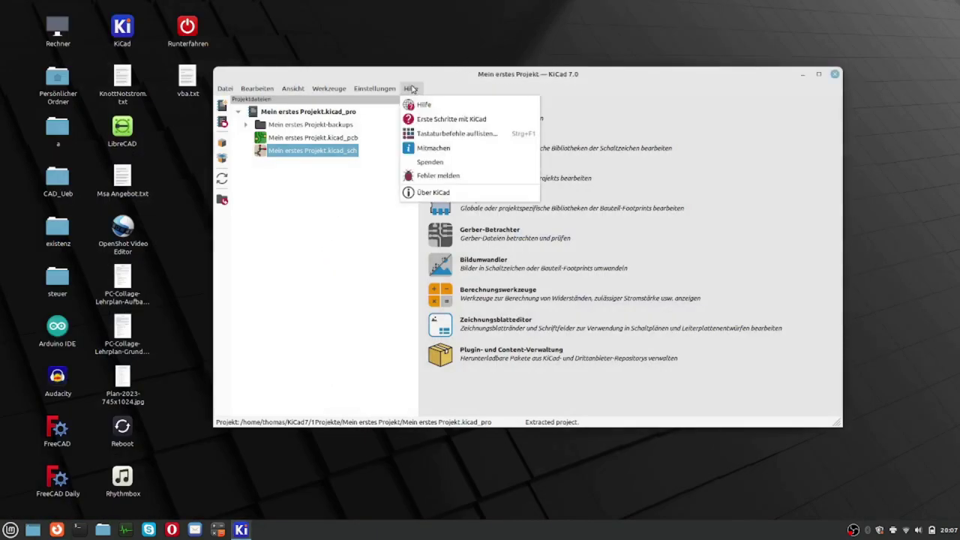
left_click(419, 104)
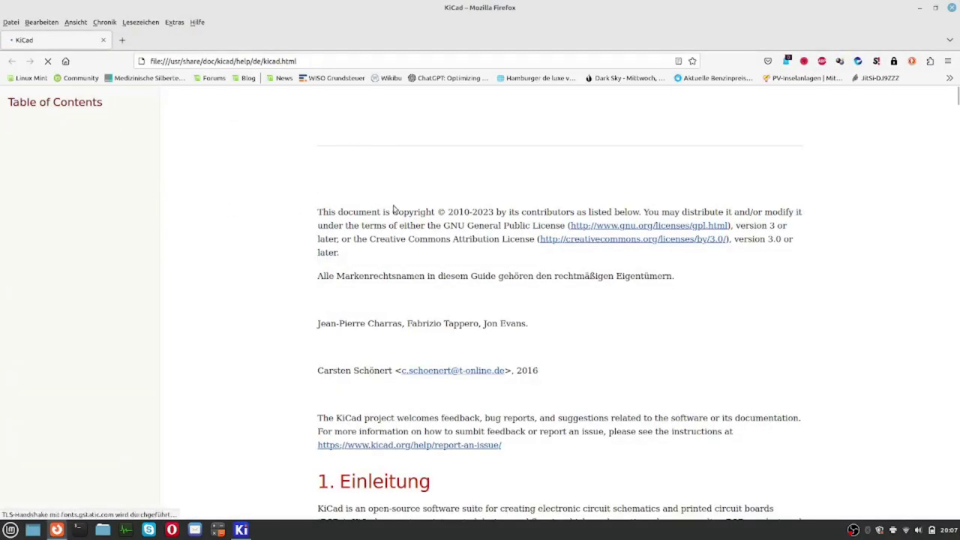
scroll(402, 204, "down", 9)
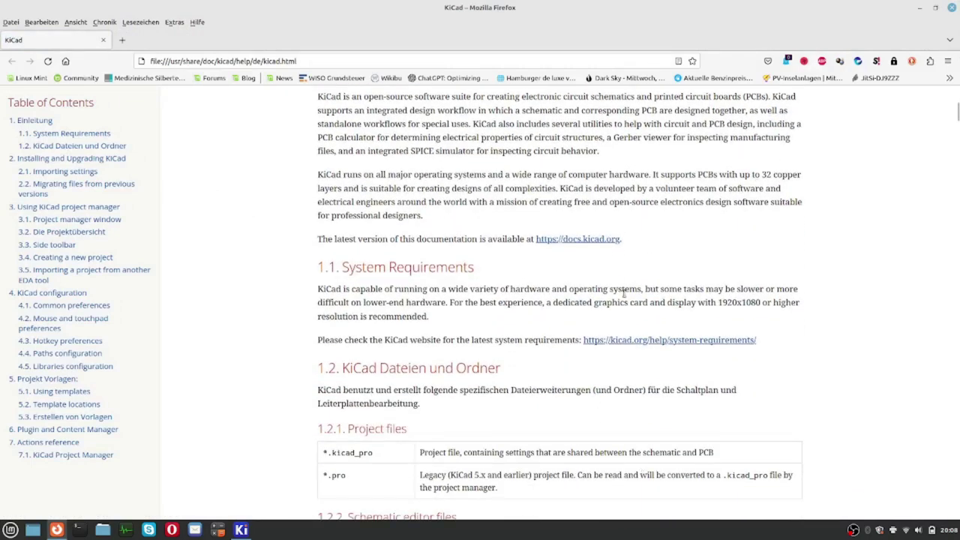
scroll(624, 294, "down", 6)
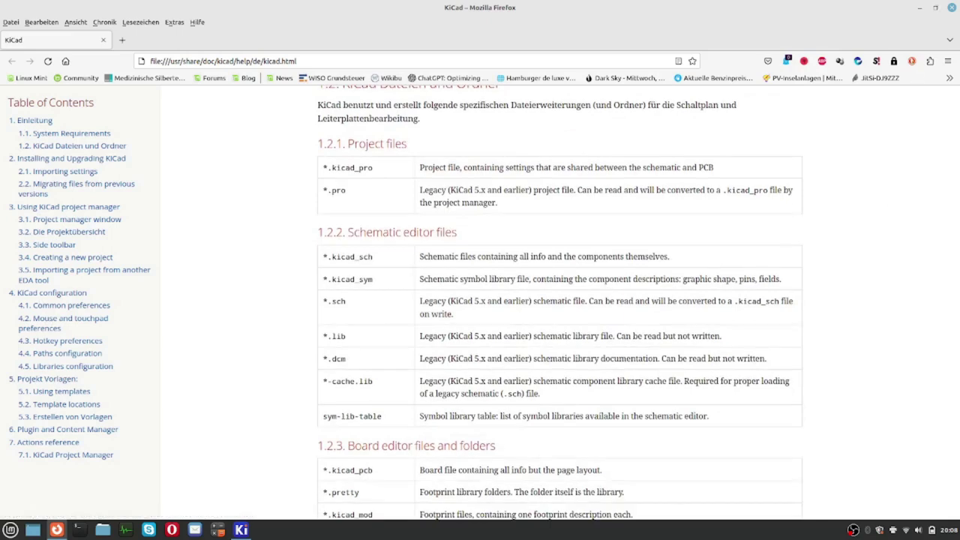
left_click(953, 8)
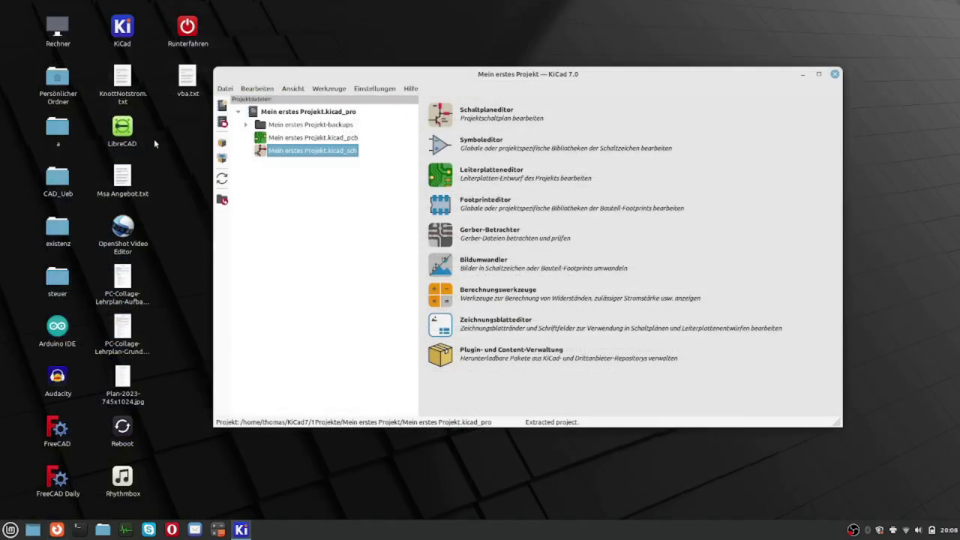
Display the list of keyboard commands in an enlarged window and look through the 3D viewer, general and schematic editor shortcuts
left_click(413, 90)
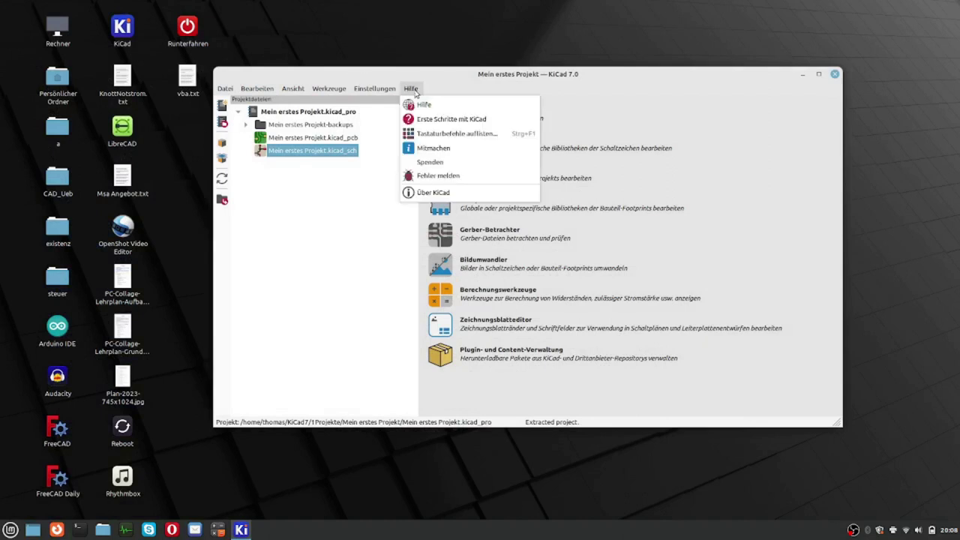
left_click(438, 134)
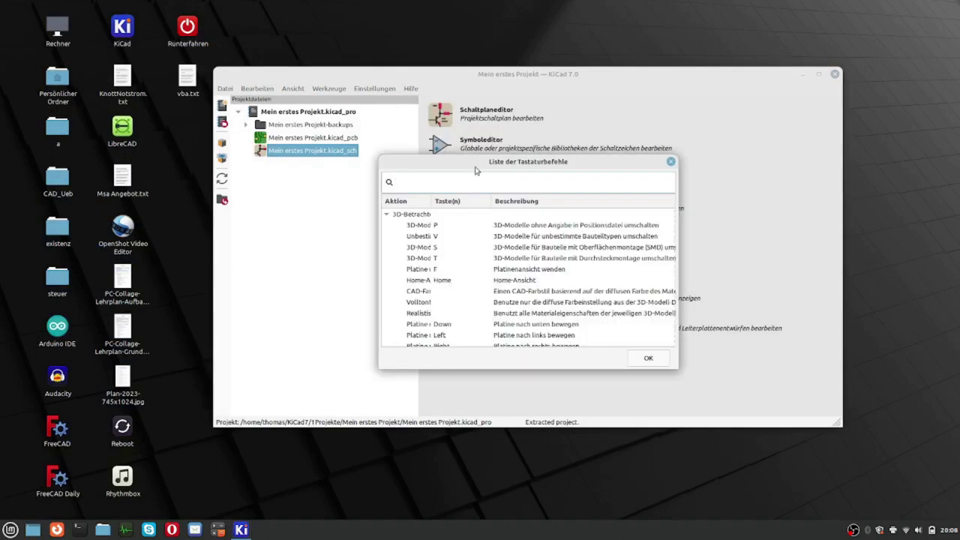
left_click_drag(474, 171, 336, 30)
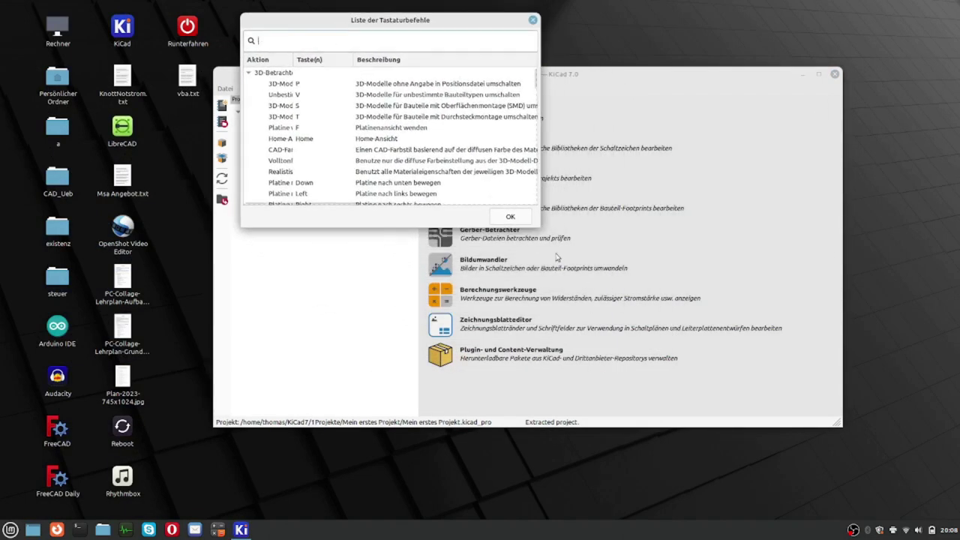
left_click_drag(539, 224, 896, 513)
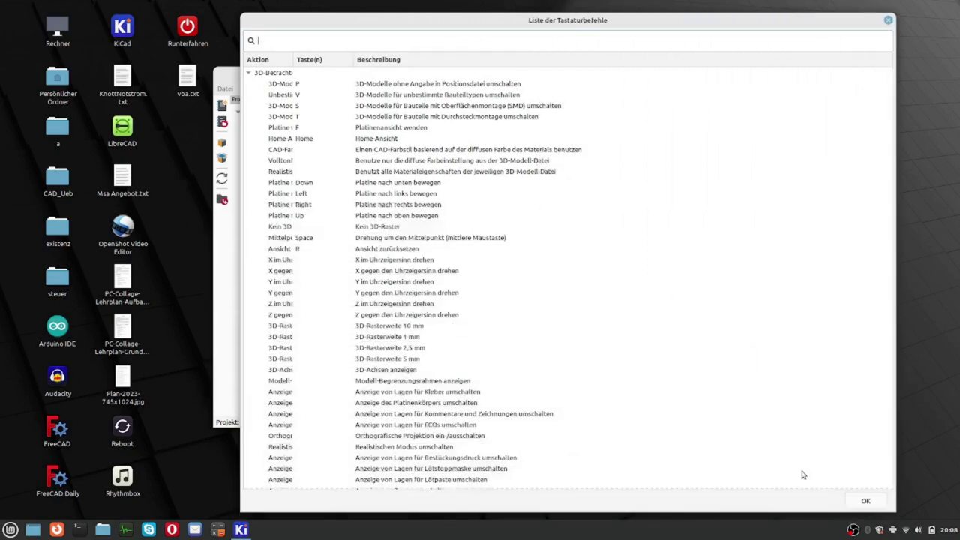
scroll(325, 297, "down", 10)
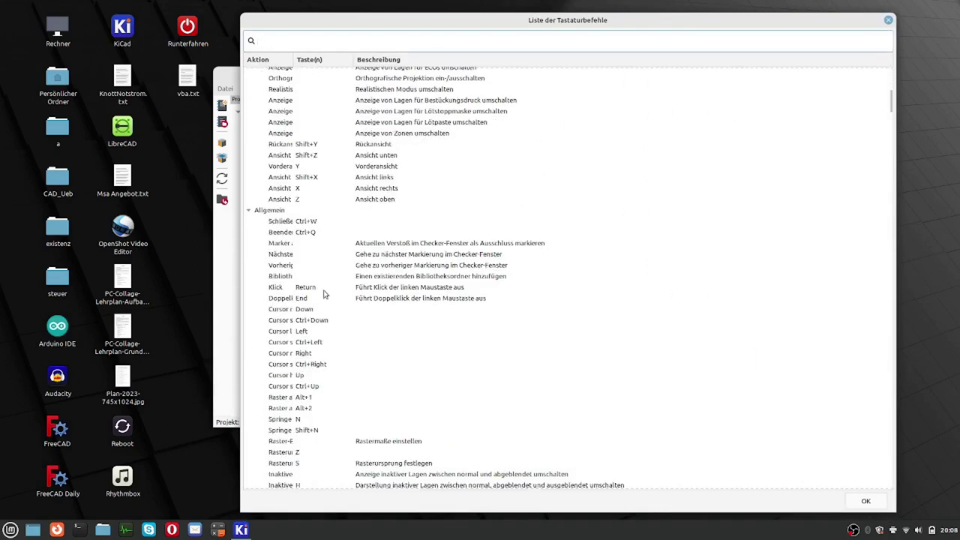
scroll(325, 294, "down", 10)
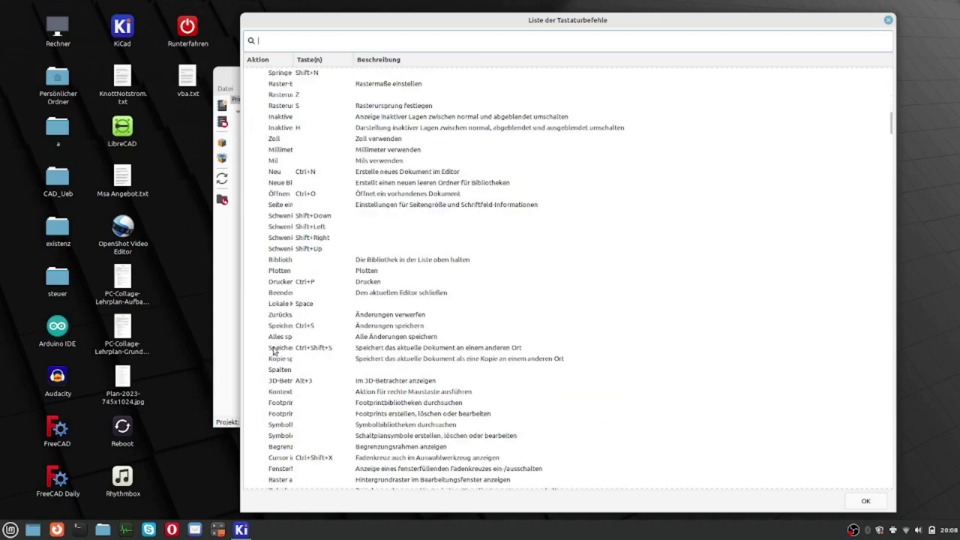
scroll(276, 352, "down", 10)
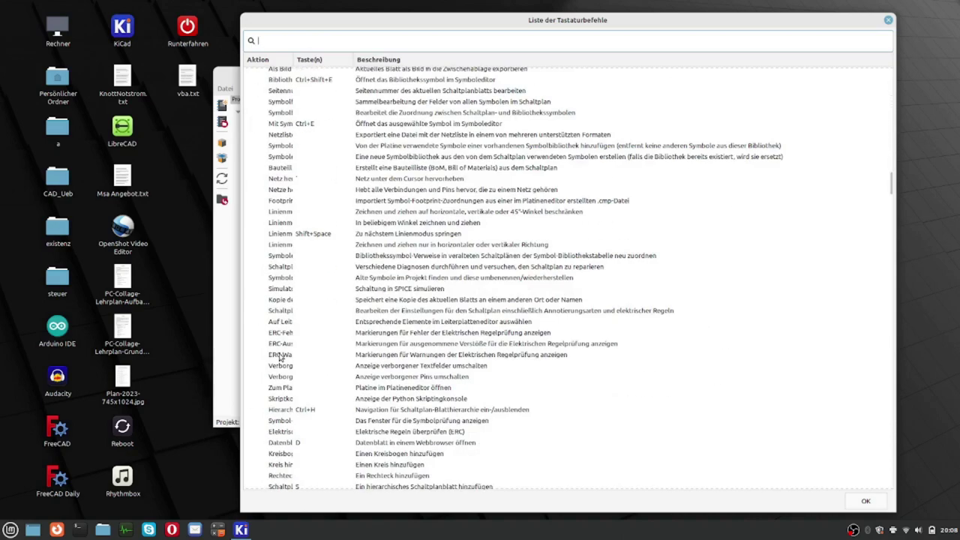
scroll(279, 357, "down", 3)
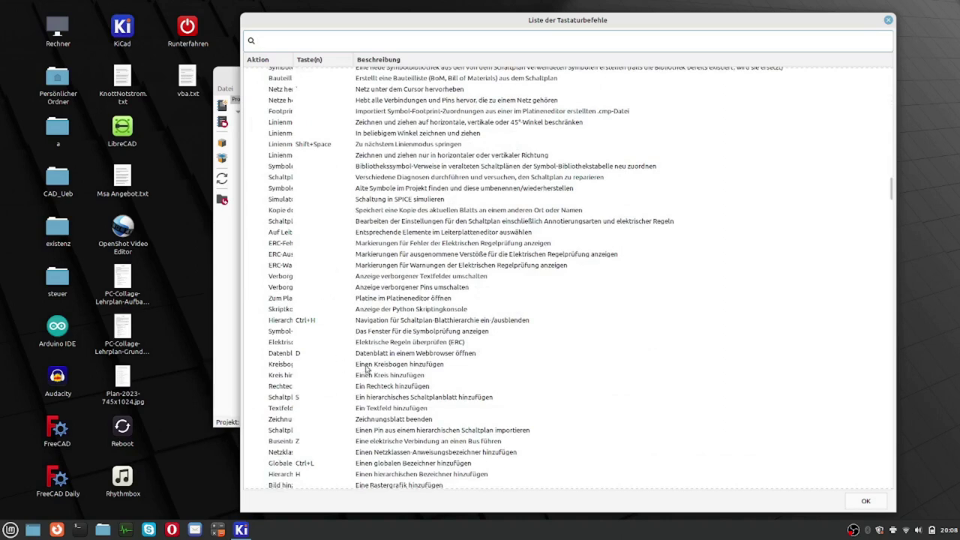
scroll(368, 371, "down", 5)
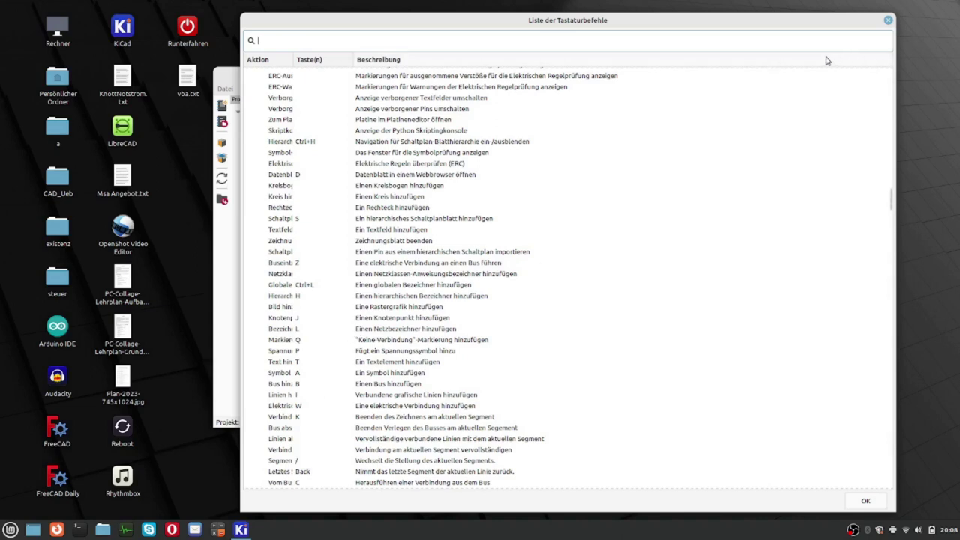
Close the keyboard command list, open KiCad's donation page through to its PayPal payment form, and close the browser without donating
left_click(887, 20)
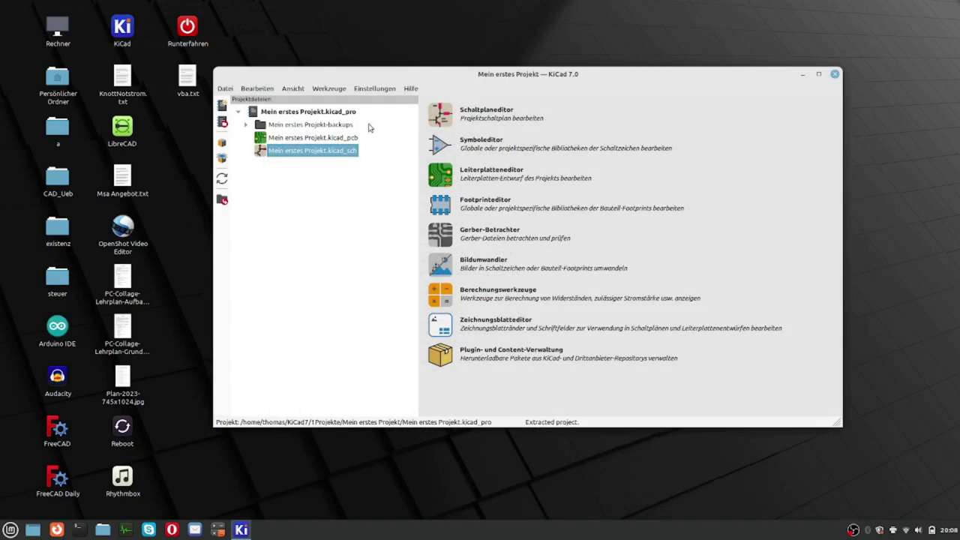
left_click(411, 88)
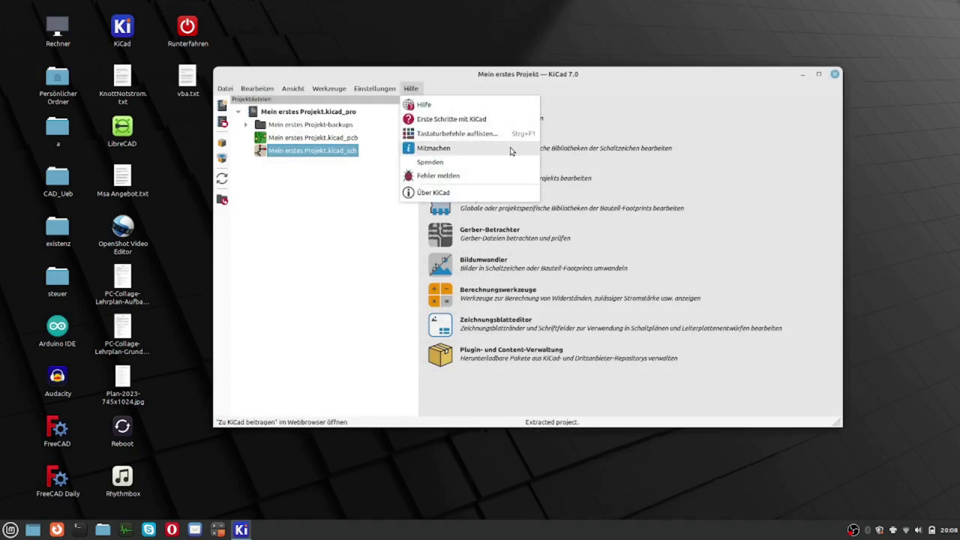
left_click(455, 163)
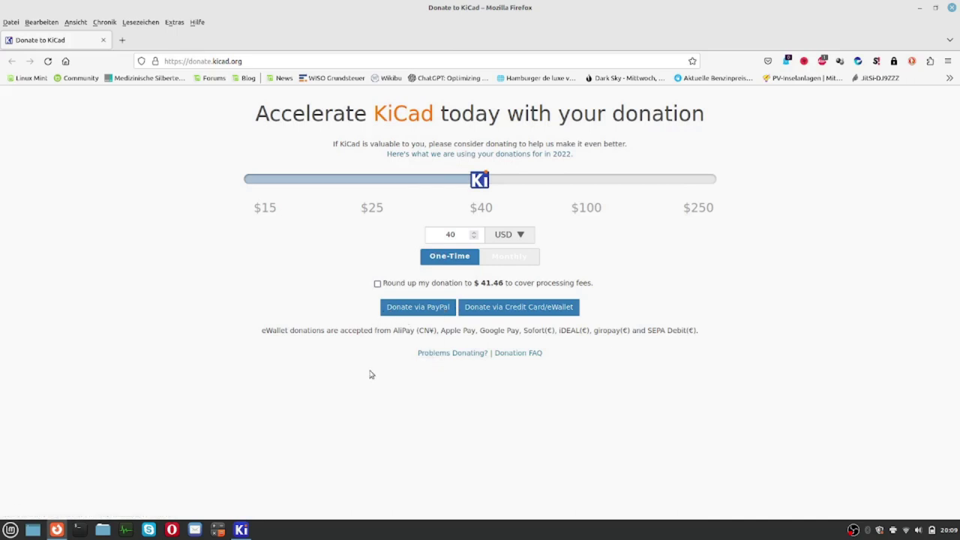
left_click(400, 312)
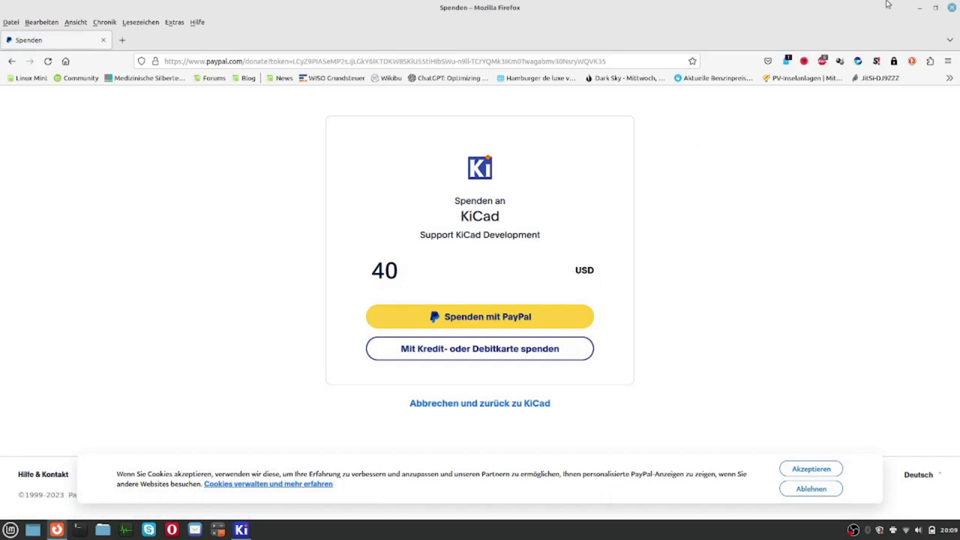
left_click(952, 9)
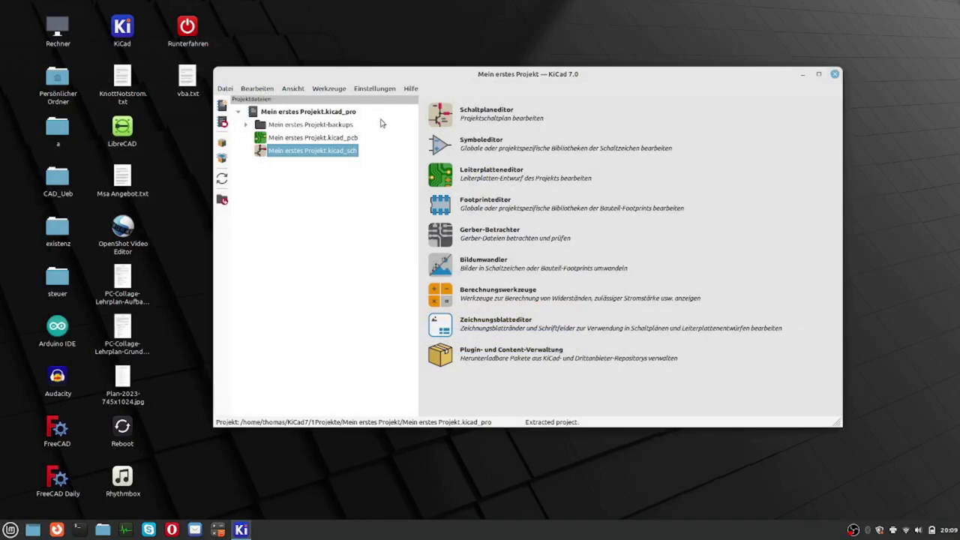
Try to open KiCad's bug report page, blocking the request flagged by NoScript, and close the browser
left_click(411, 90)
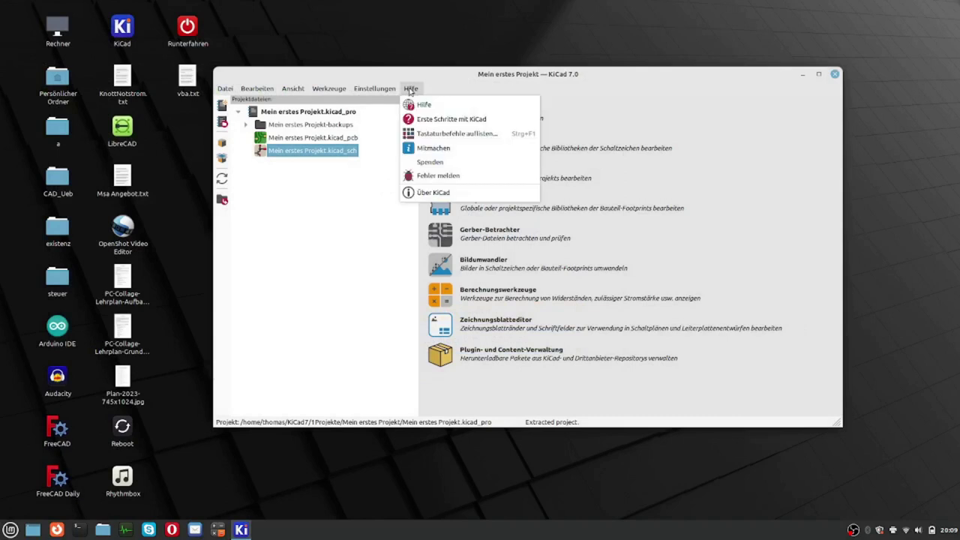
left_click(433, 177)
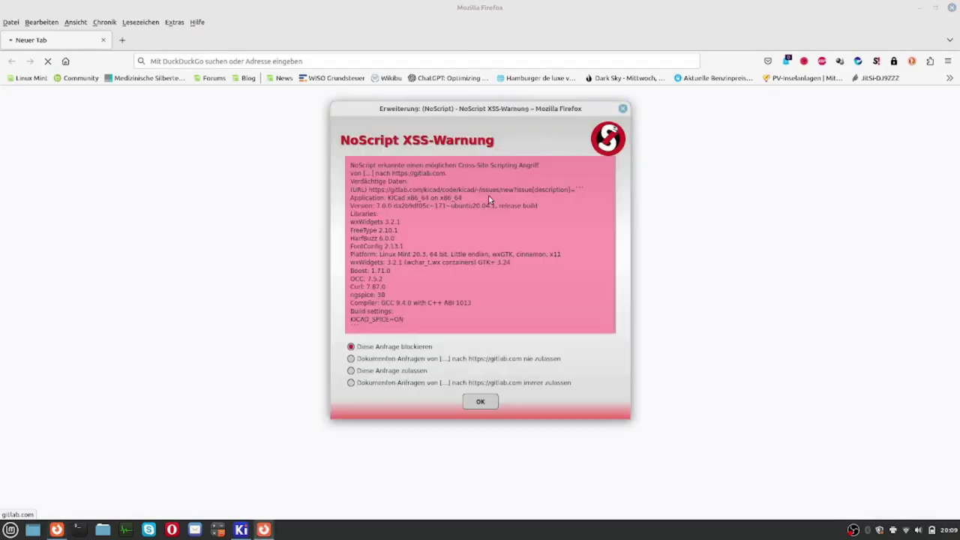
left_click(483, 404)
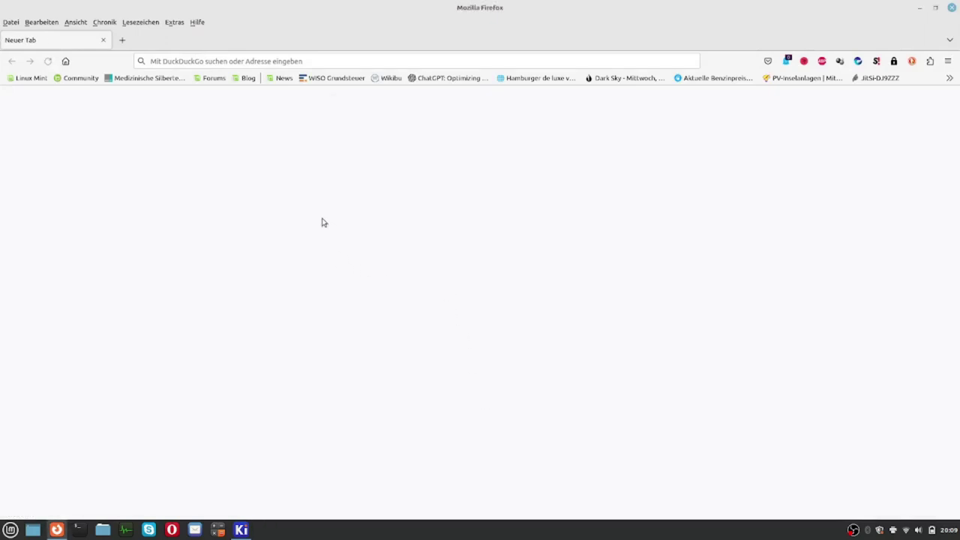
left_click(952, 8)
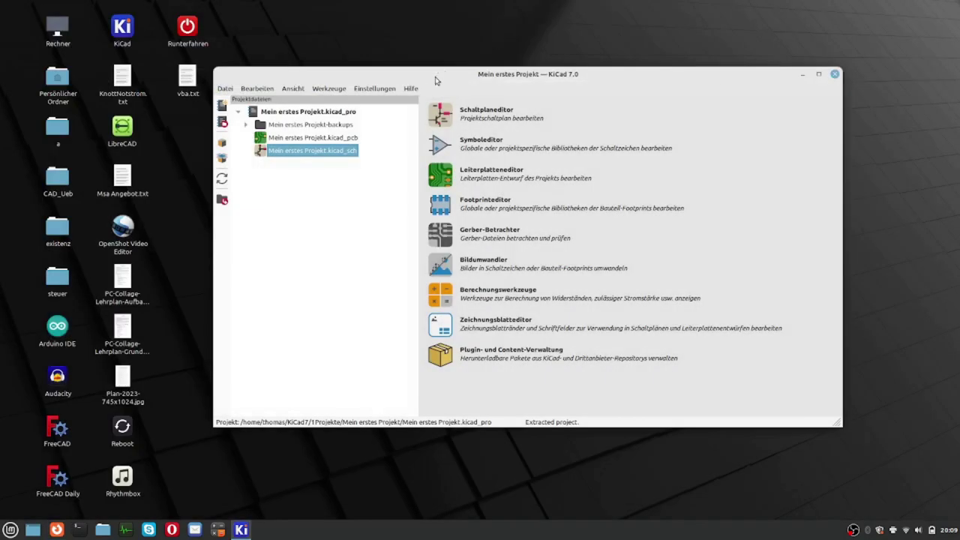
Open the Über KiCad information in an enlarged window and examine the version details, highlighting the version string
left_click(416, 91)
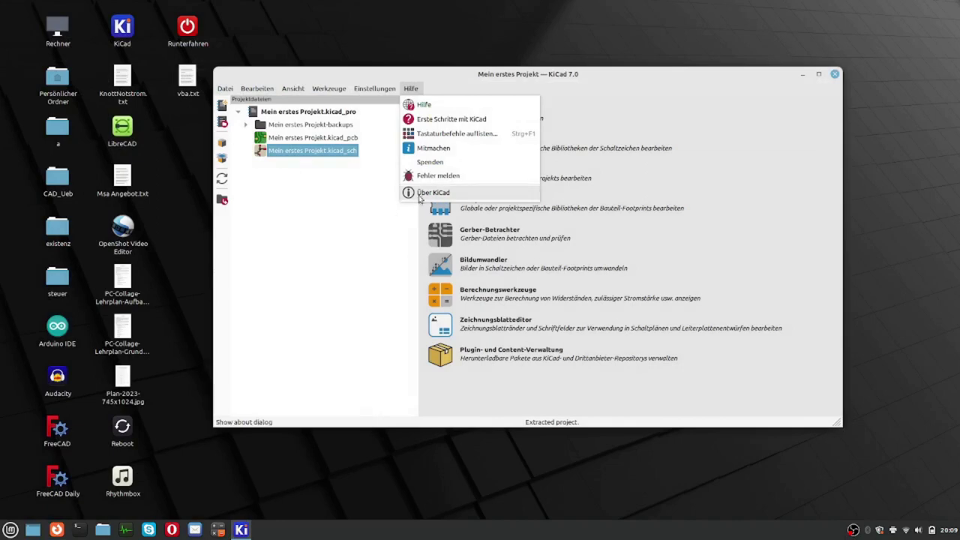
left_click(427, 192)
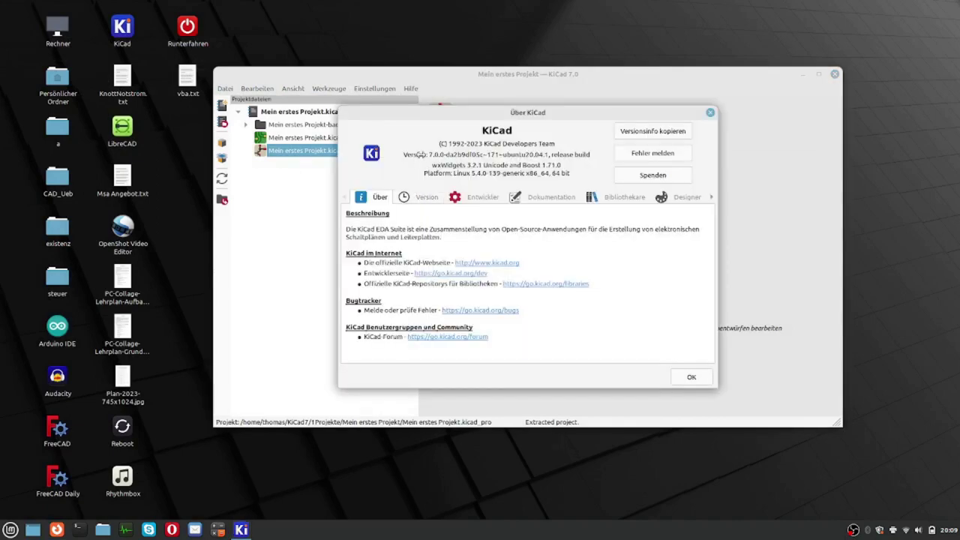
left_click_drag(422, 119, 297, 15)
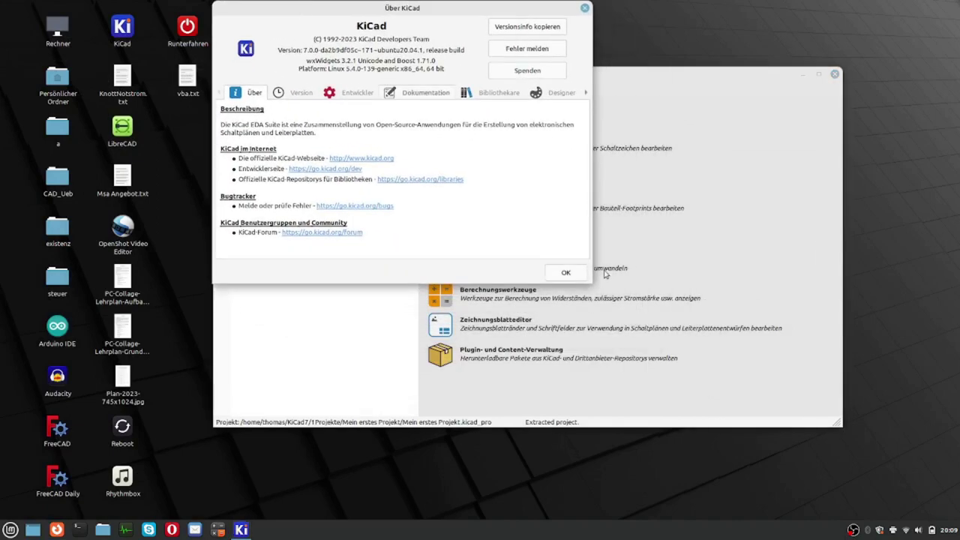
left_click_drag(592, 282, 897, 417)
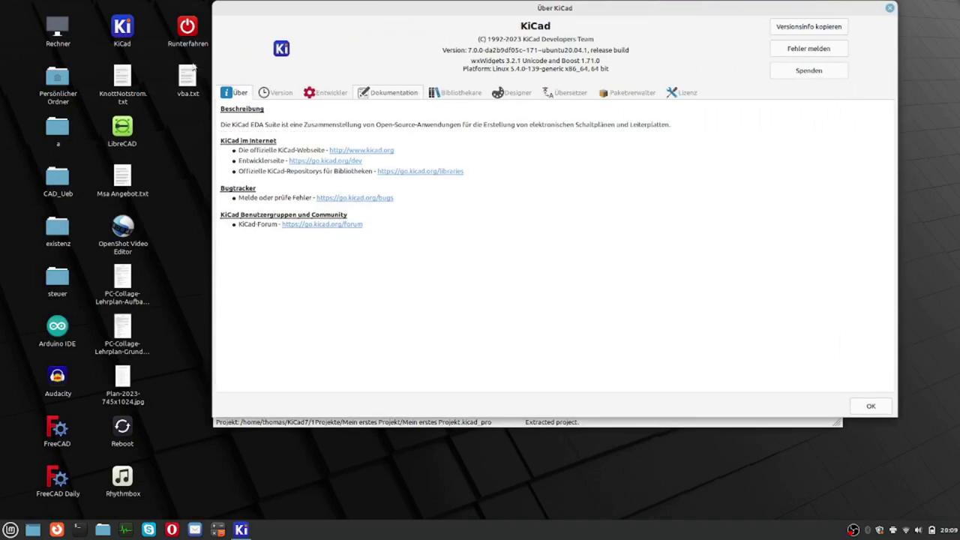
left_click(287, 98)
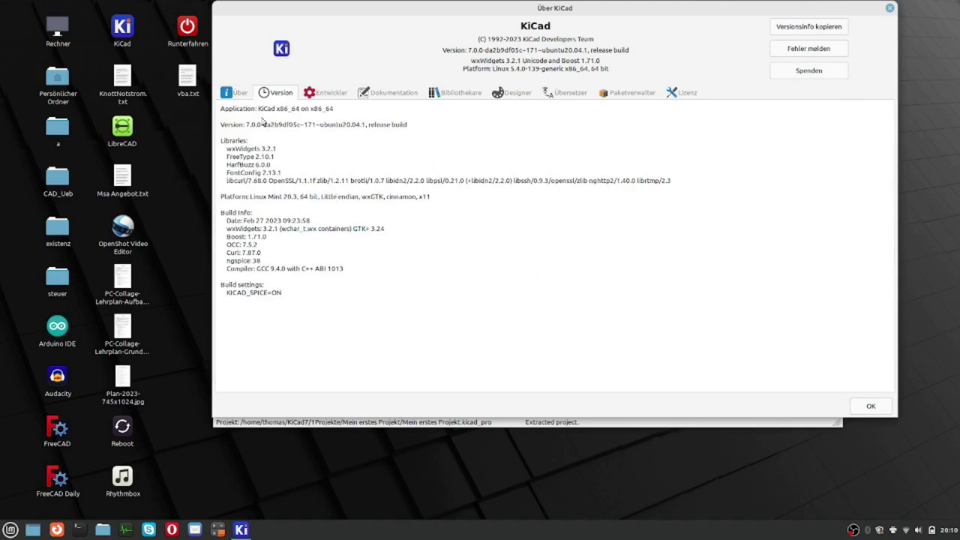
left_click_drag(244, 127, 407, 125)
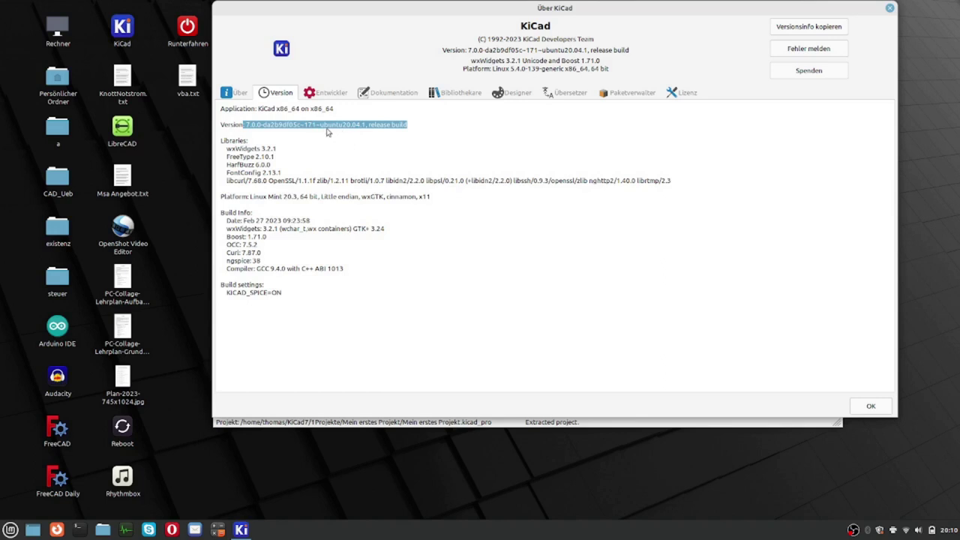
left_click(431, 136)
Look through the credits for developers, documentation, librarians, designers, translators and package maintainers
left_click(334, 94)
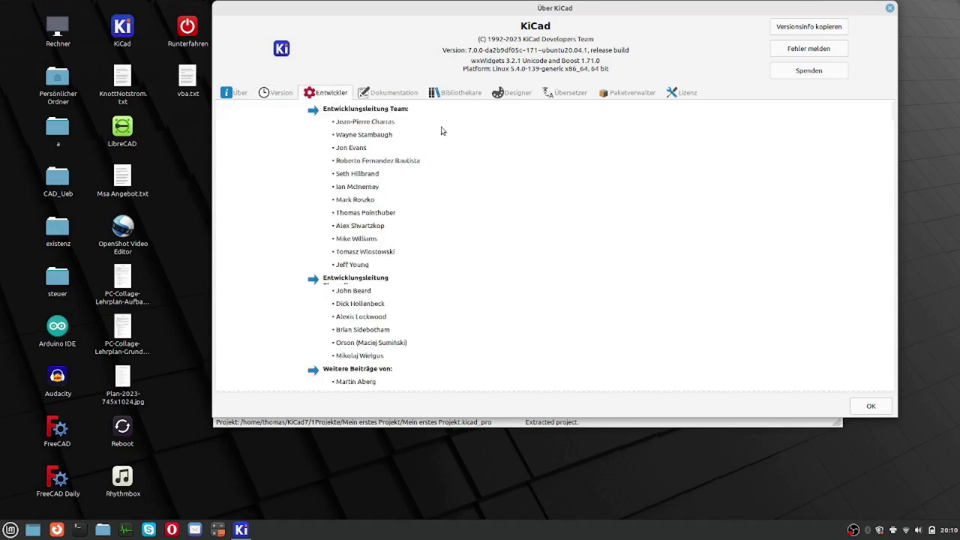
left_click(389, 96)
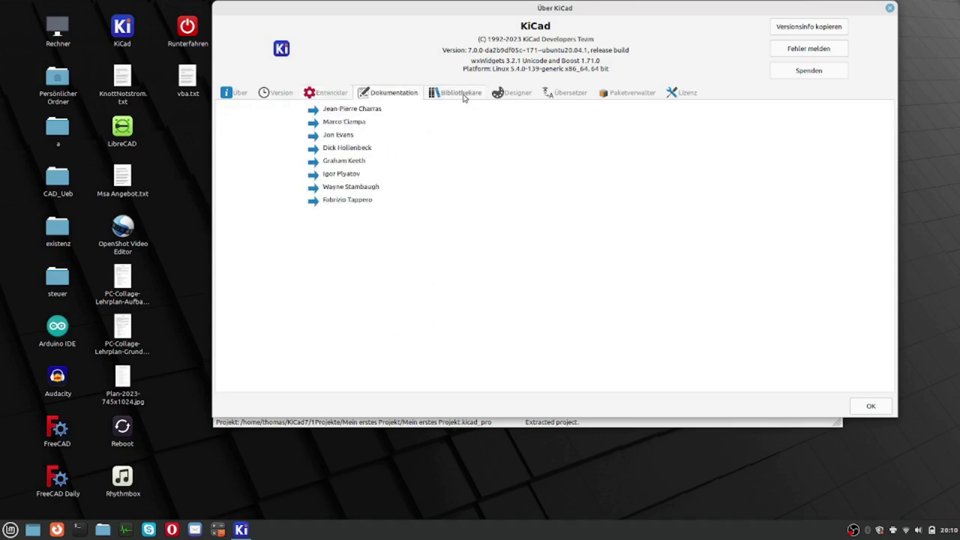
left_click(461, 95)
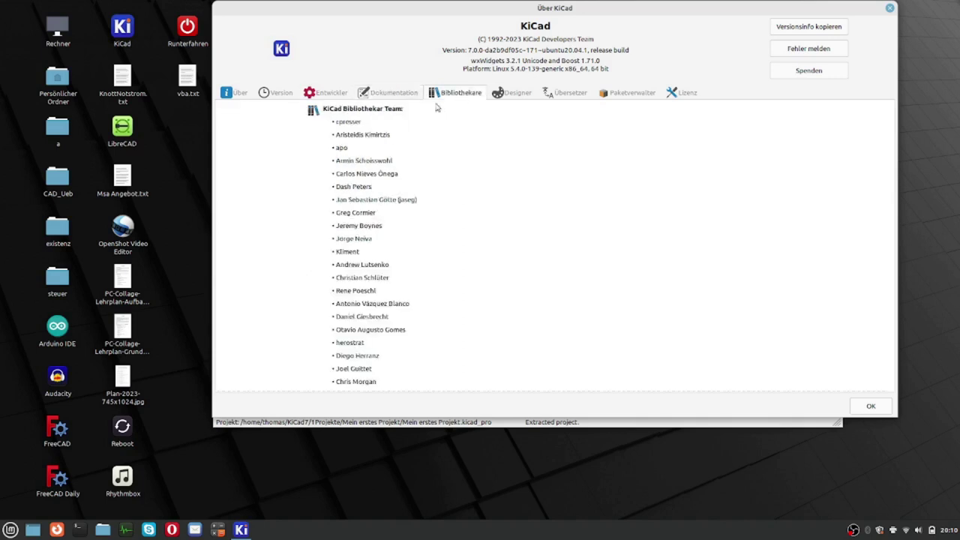
left_click(514, 94)
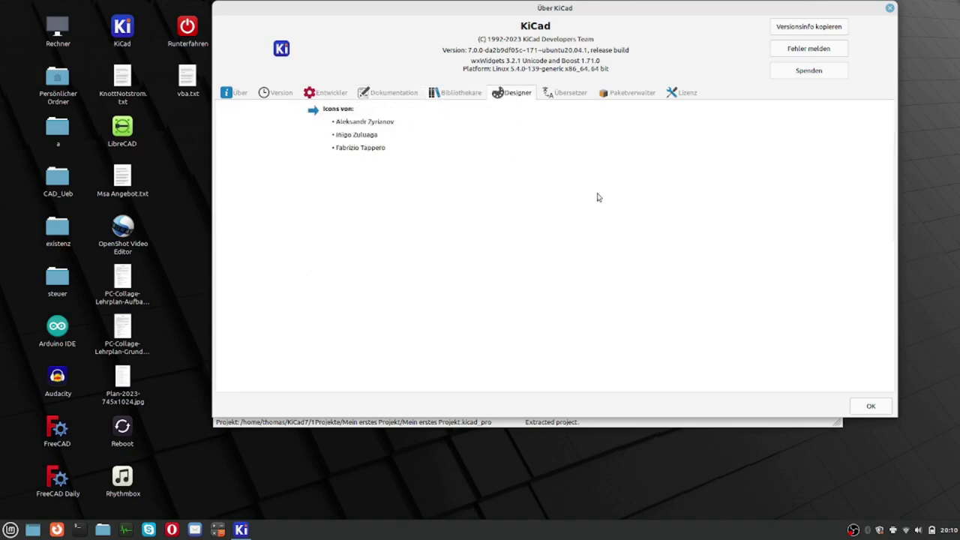
left_click(555, 96)
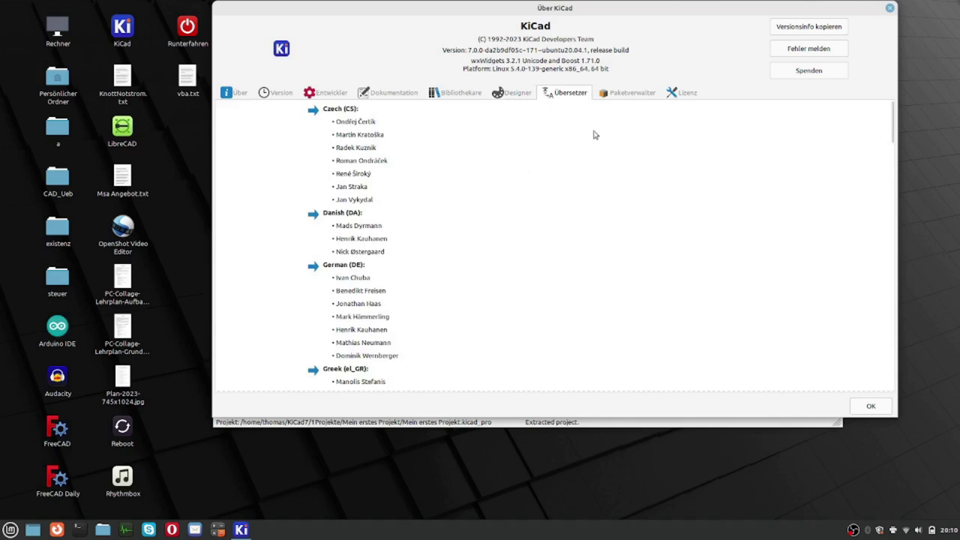
left_click(618, 95)
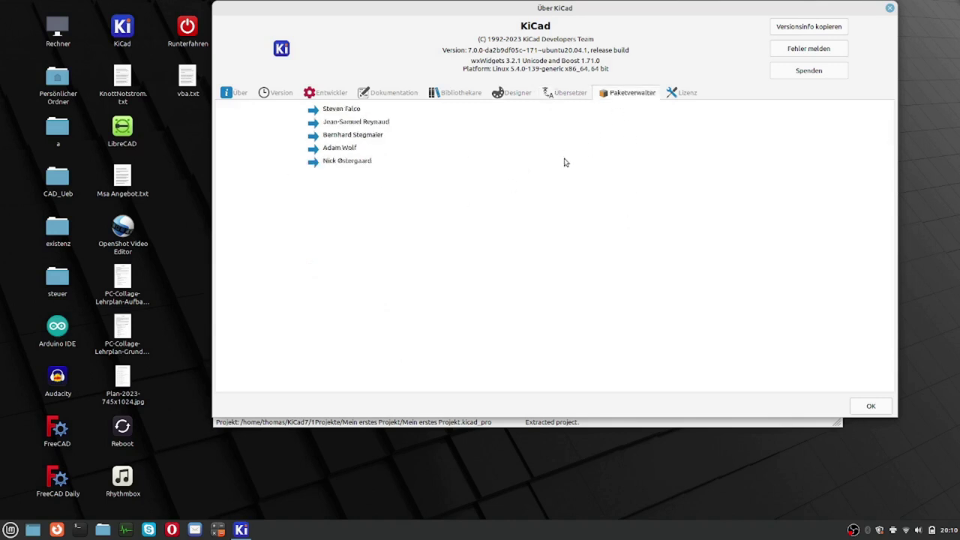
View the license information, copy the version info to the clipboard, and close the Über KiCad window
left_click(678, 94)
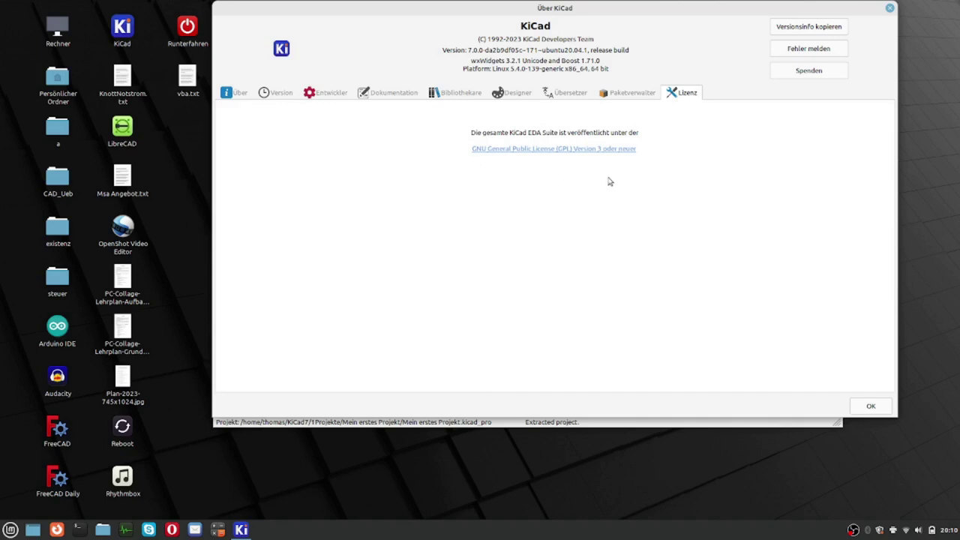
left_click(816, 28)
left_click(889, 9)
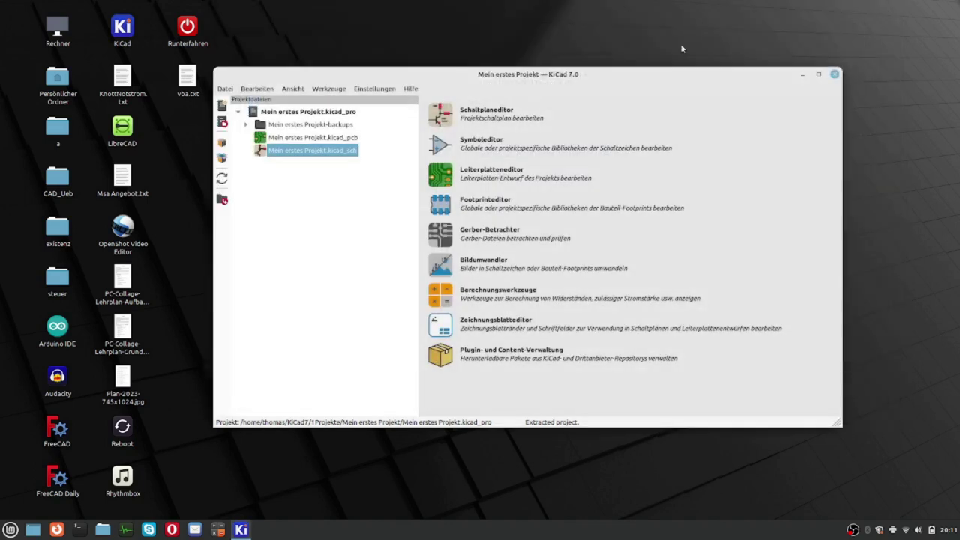